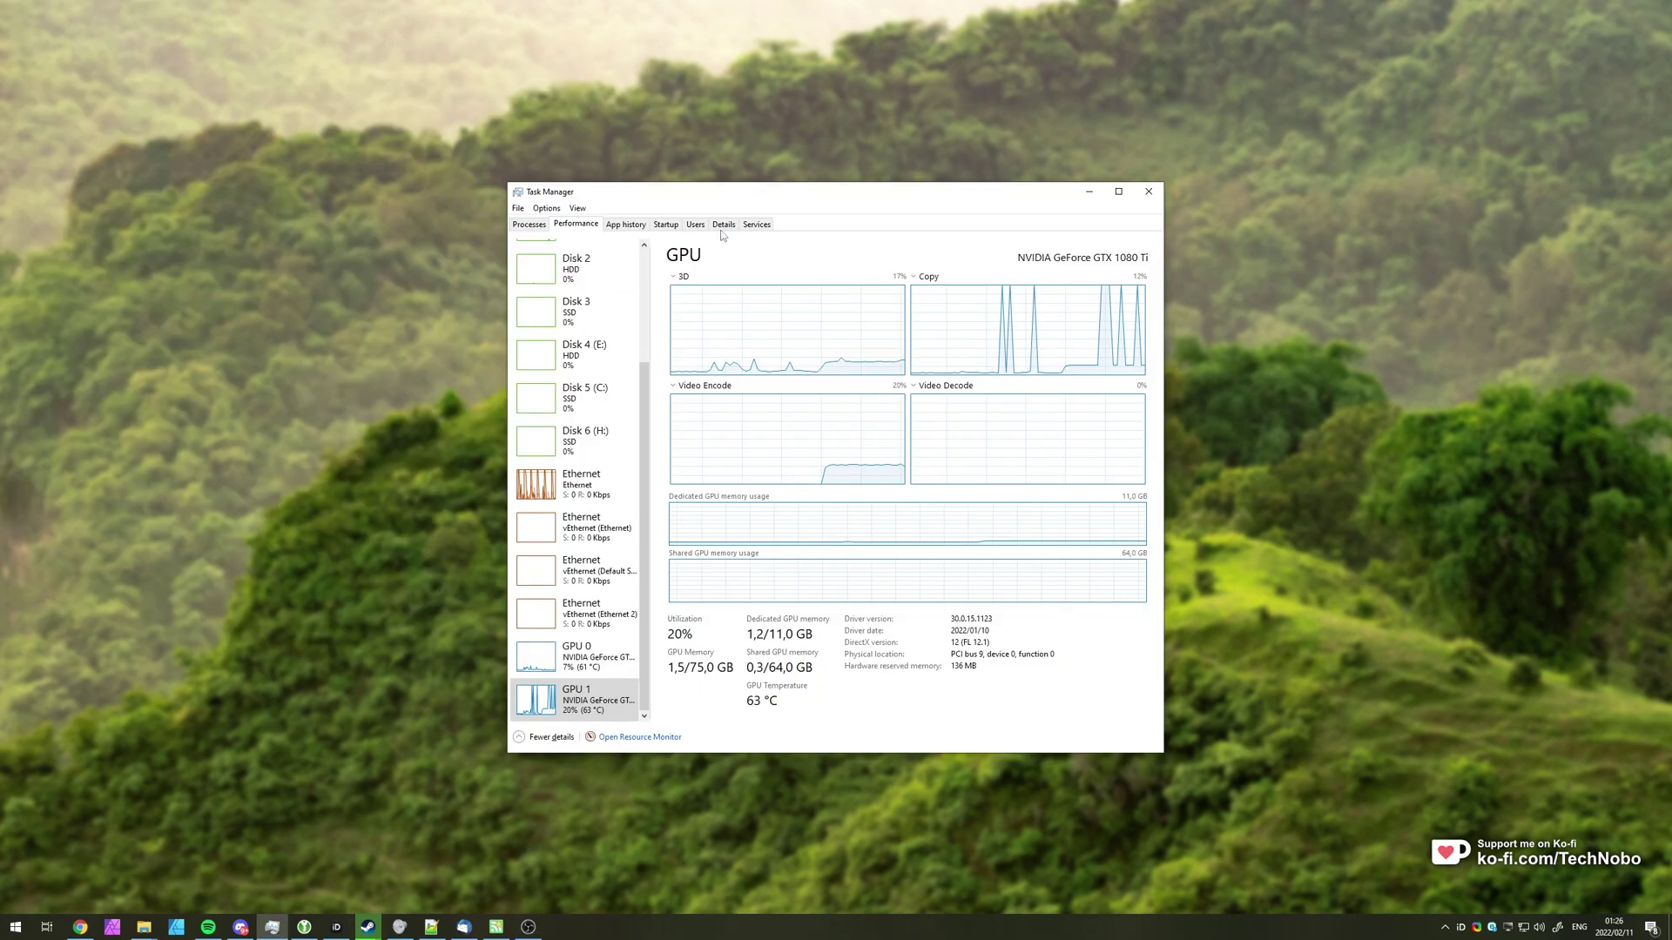
Disable Overwolf Launcher in Task Manager's Startup apps list, then close Task Manager.
left_click(667, 225)
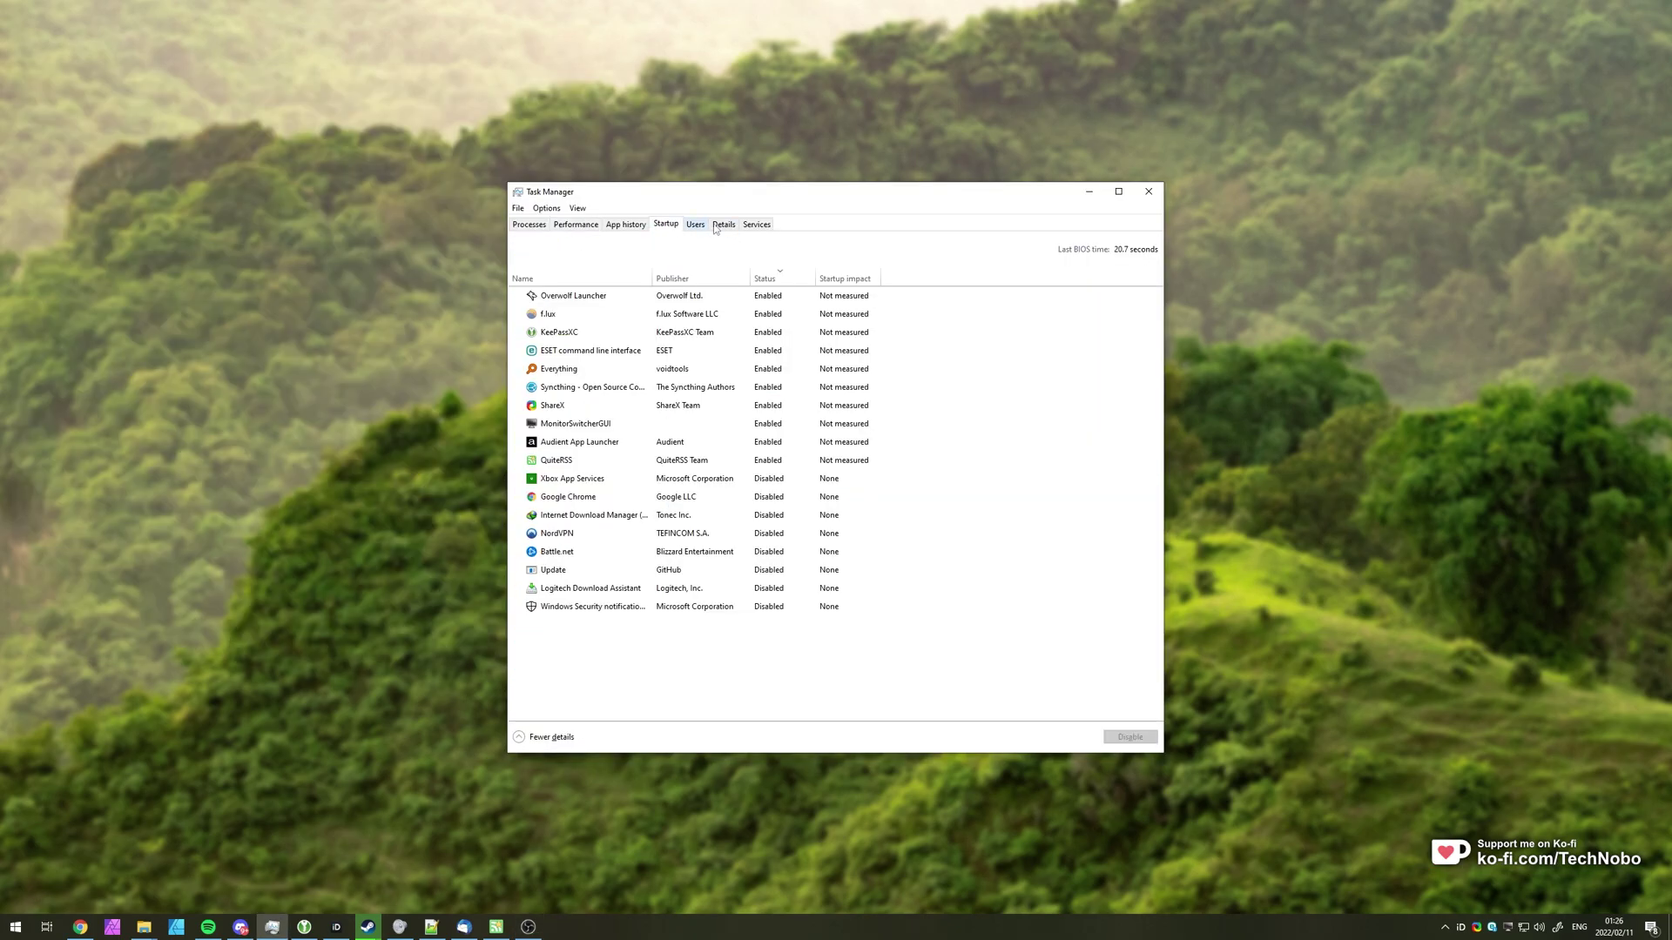
right_click(929, 301)
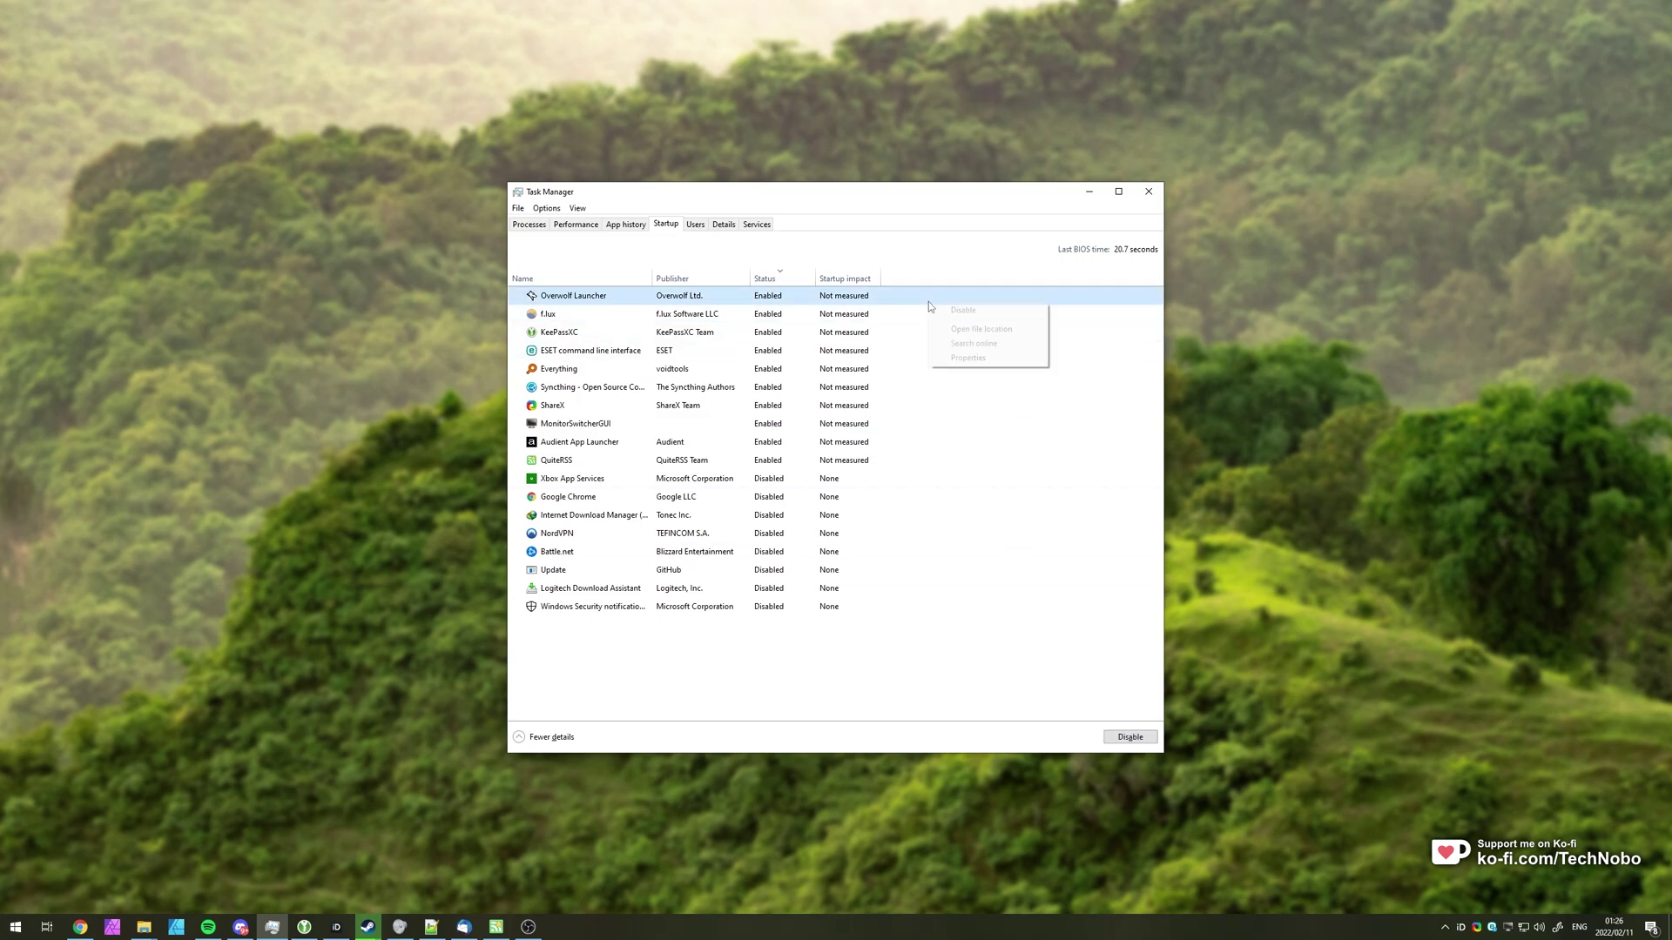
key("Escape")
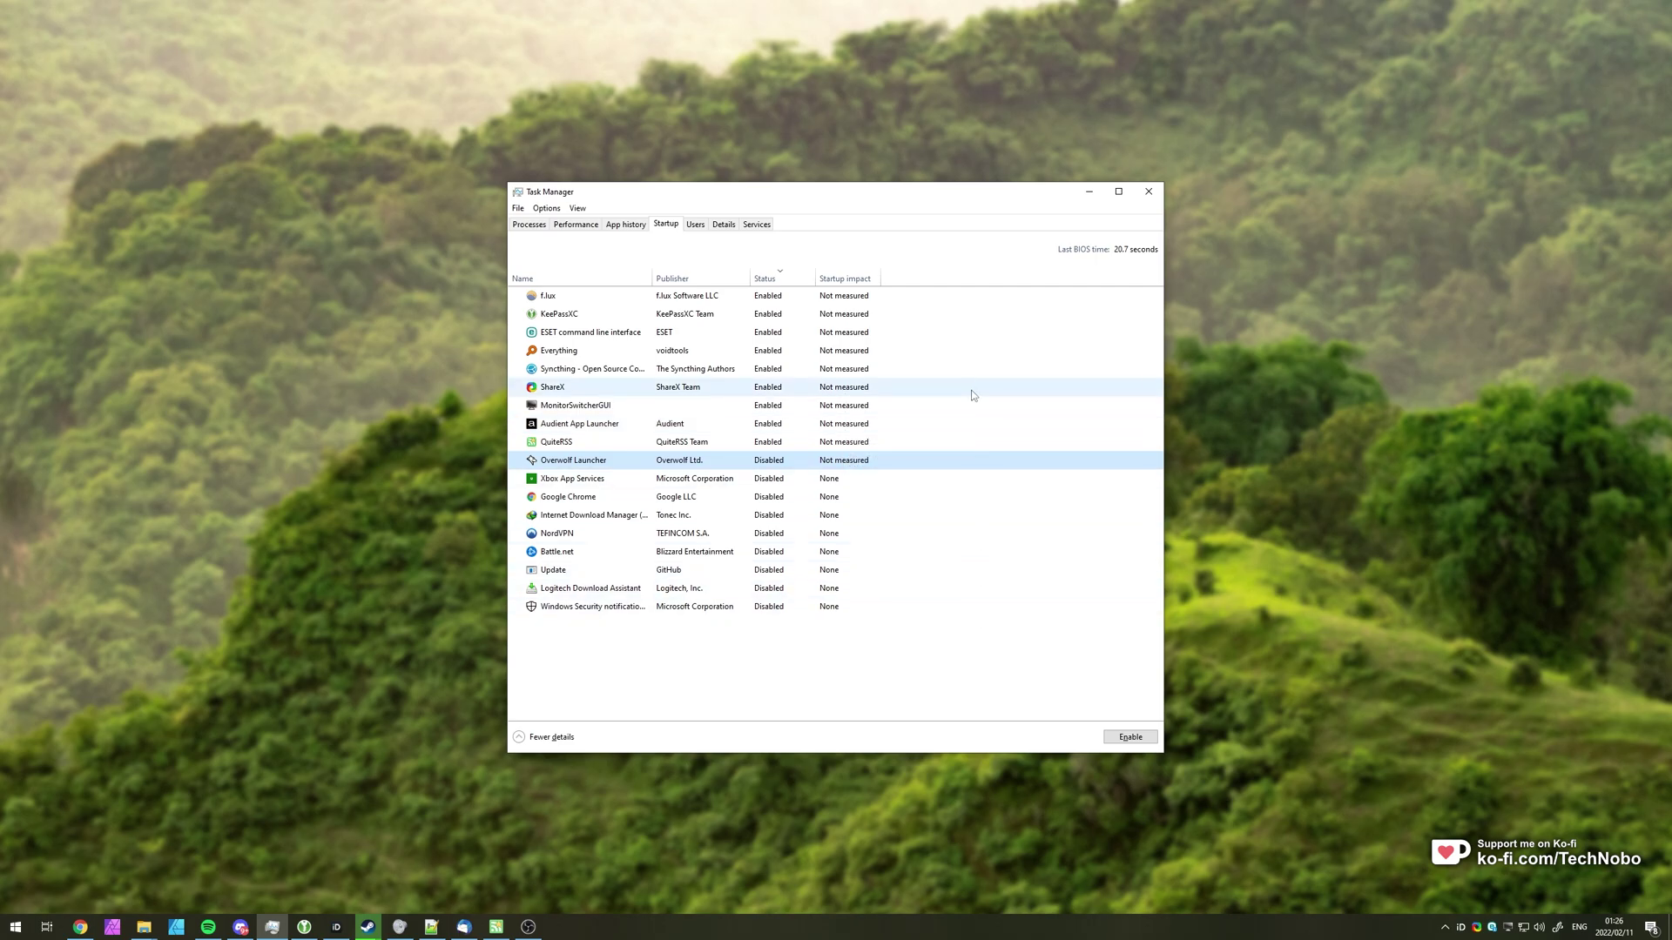
left_click(1150, 195)
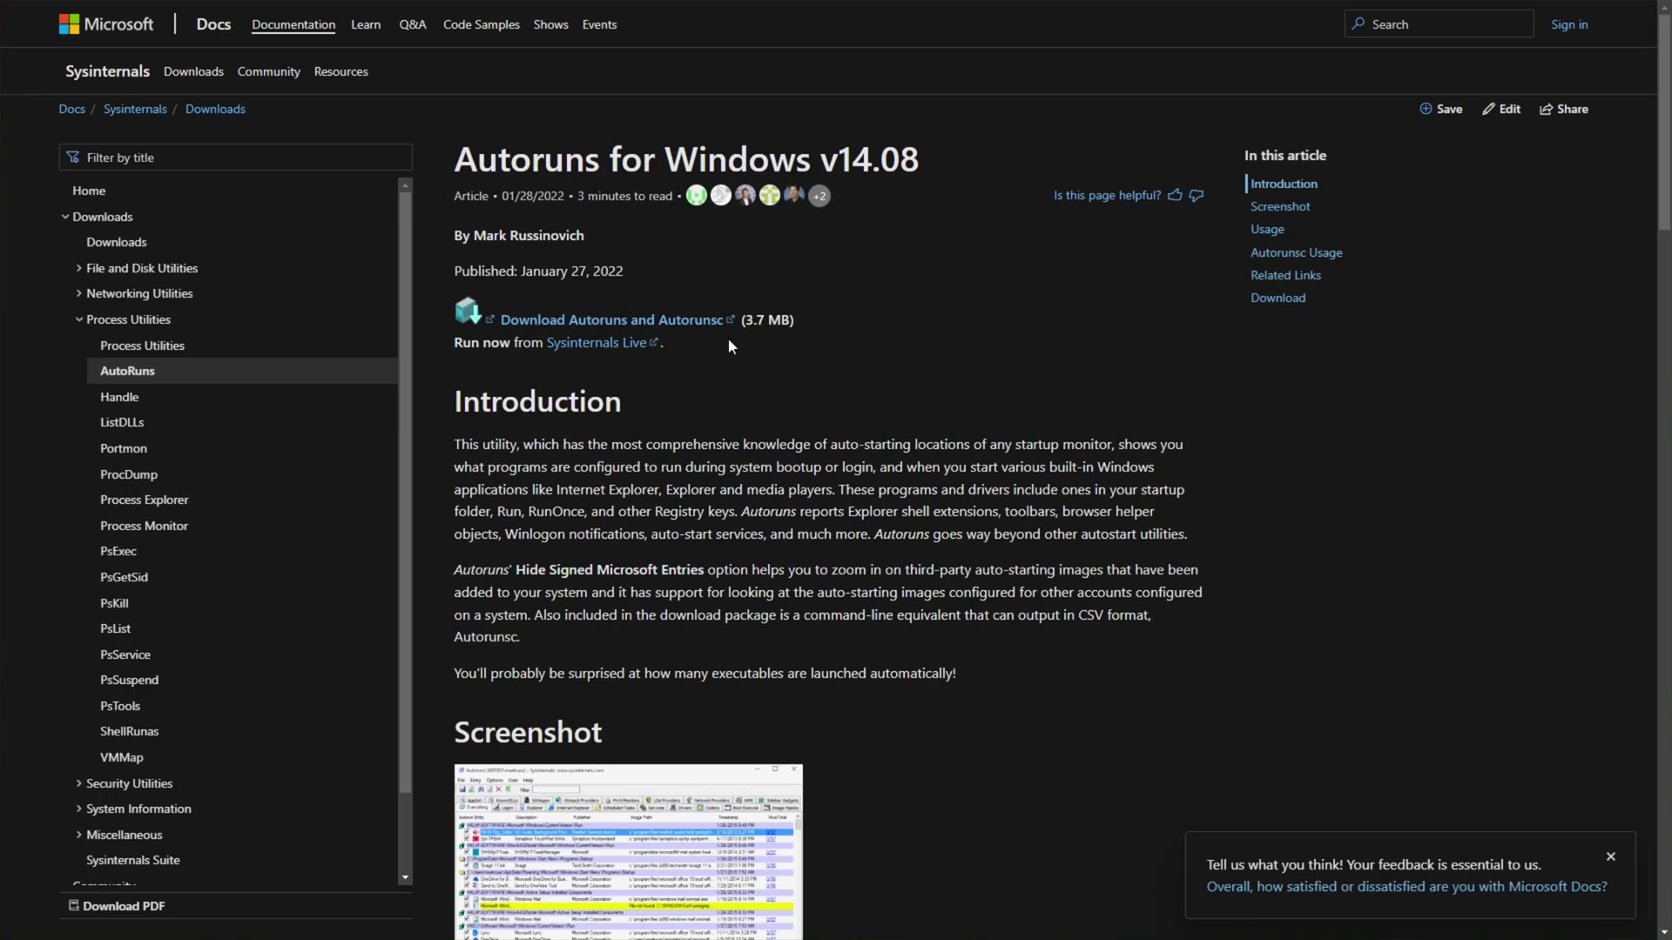
Download Autoruns from the Sysinternals Live link on the Autoruns docs page.
left_click_drag(944, 155, 472, 161)
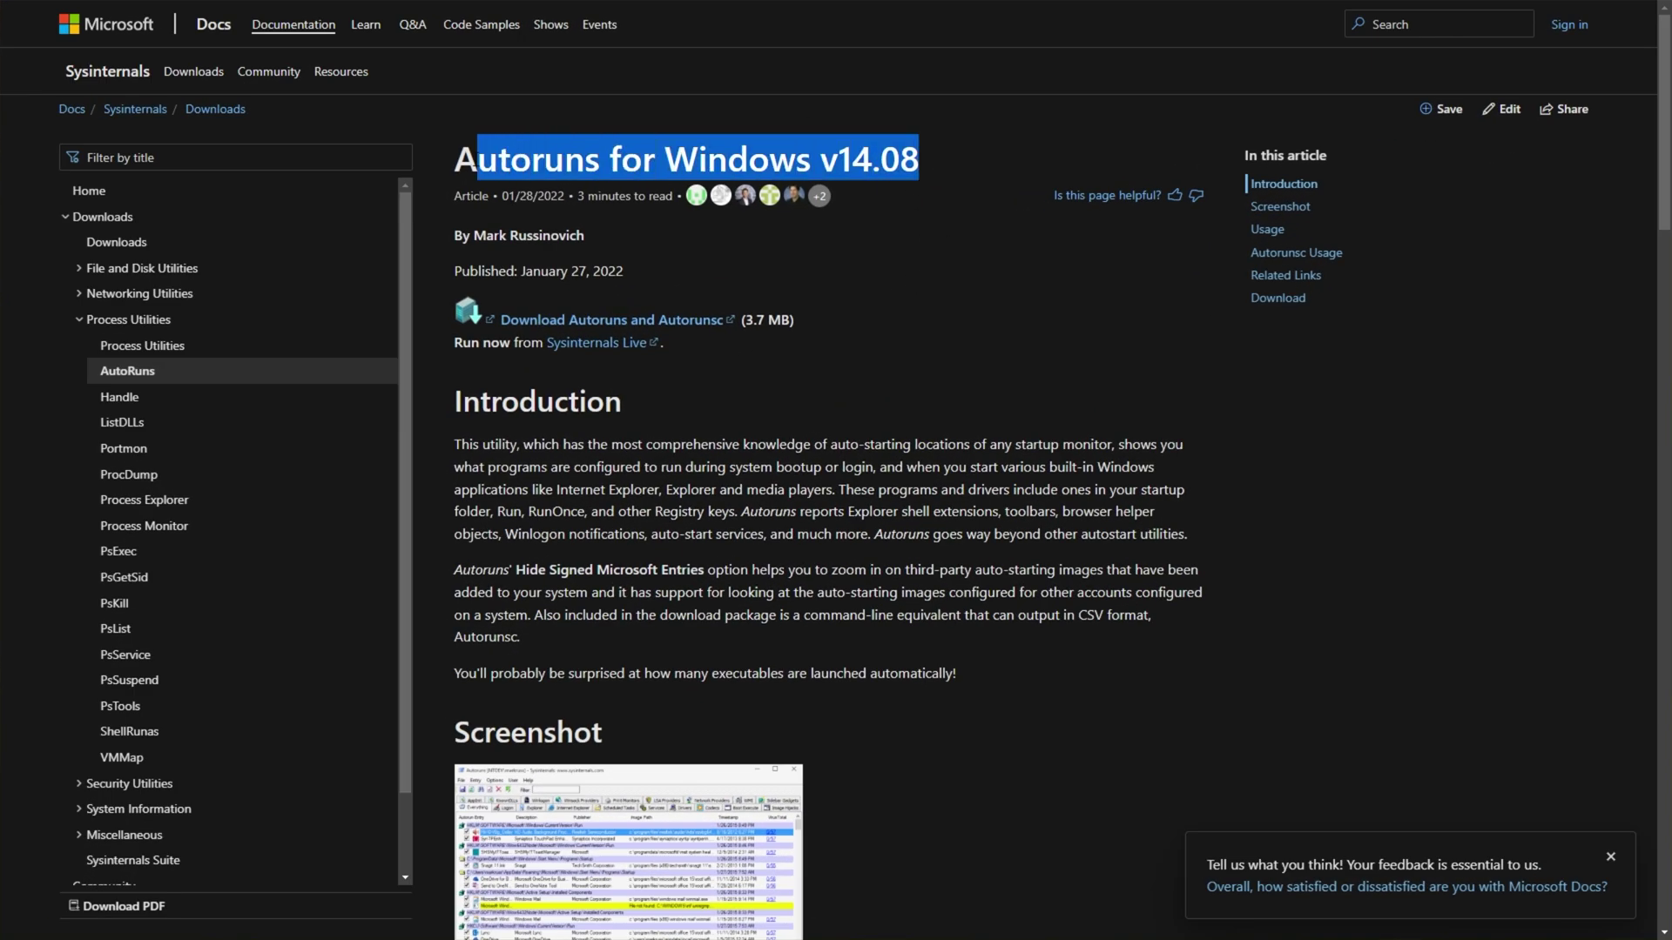
left_click(907, 305)
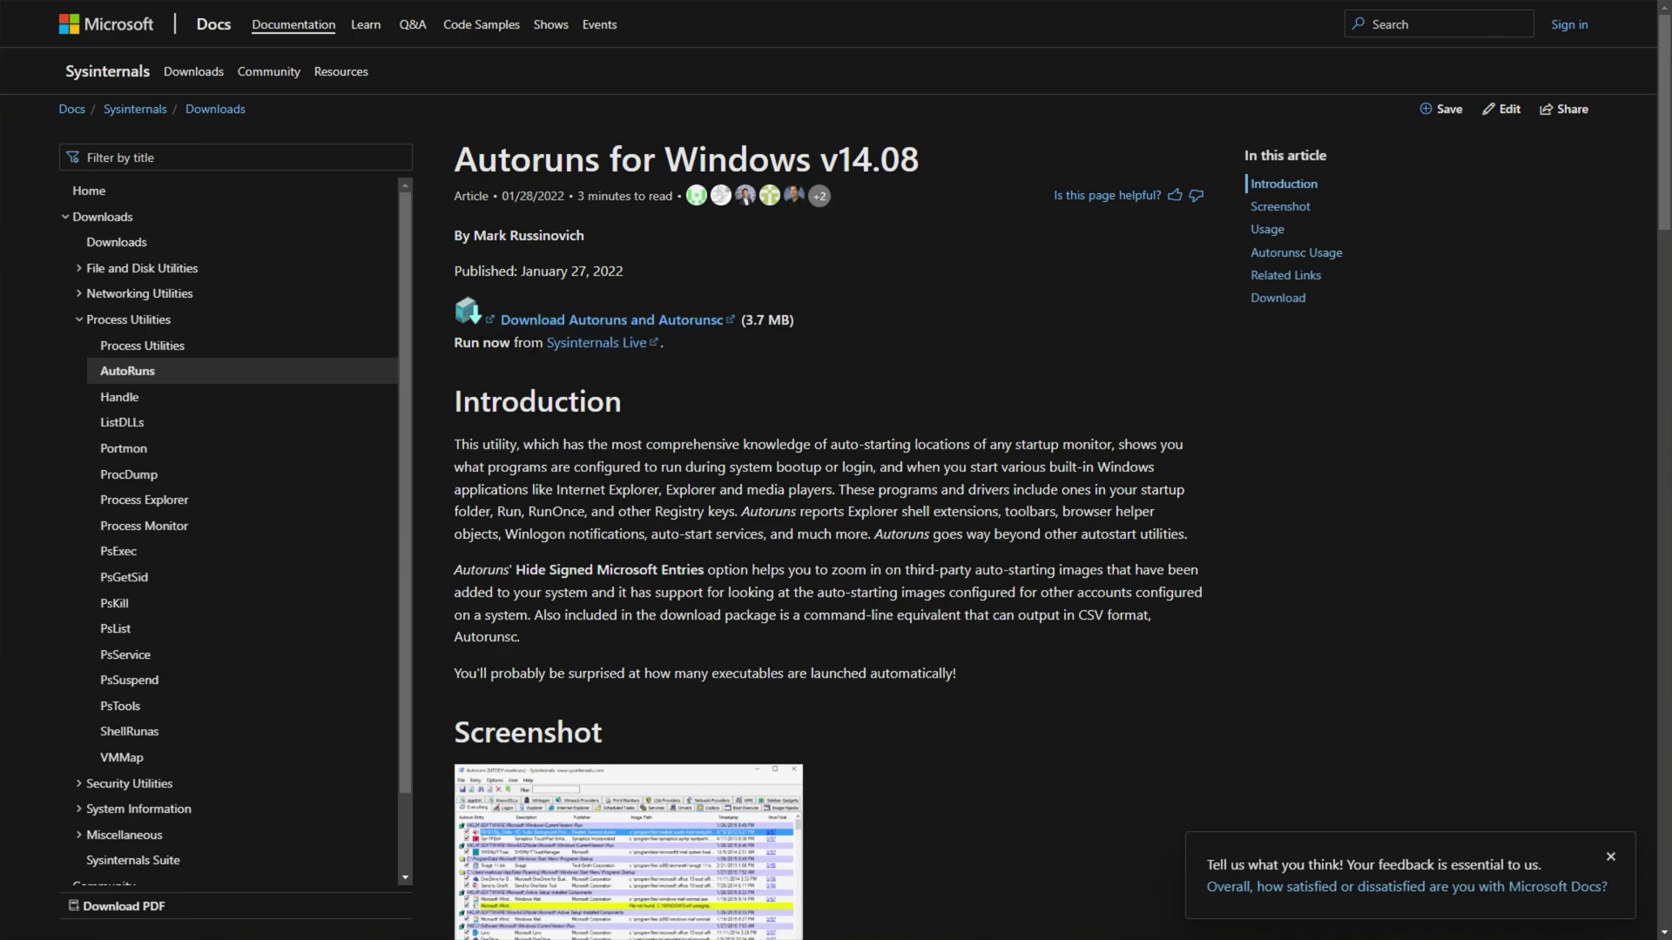
left_click(583, 348)
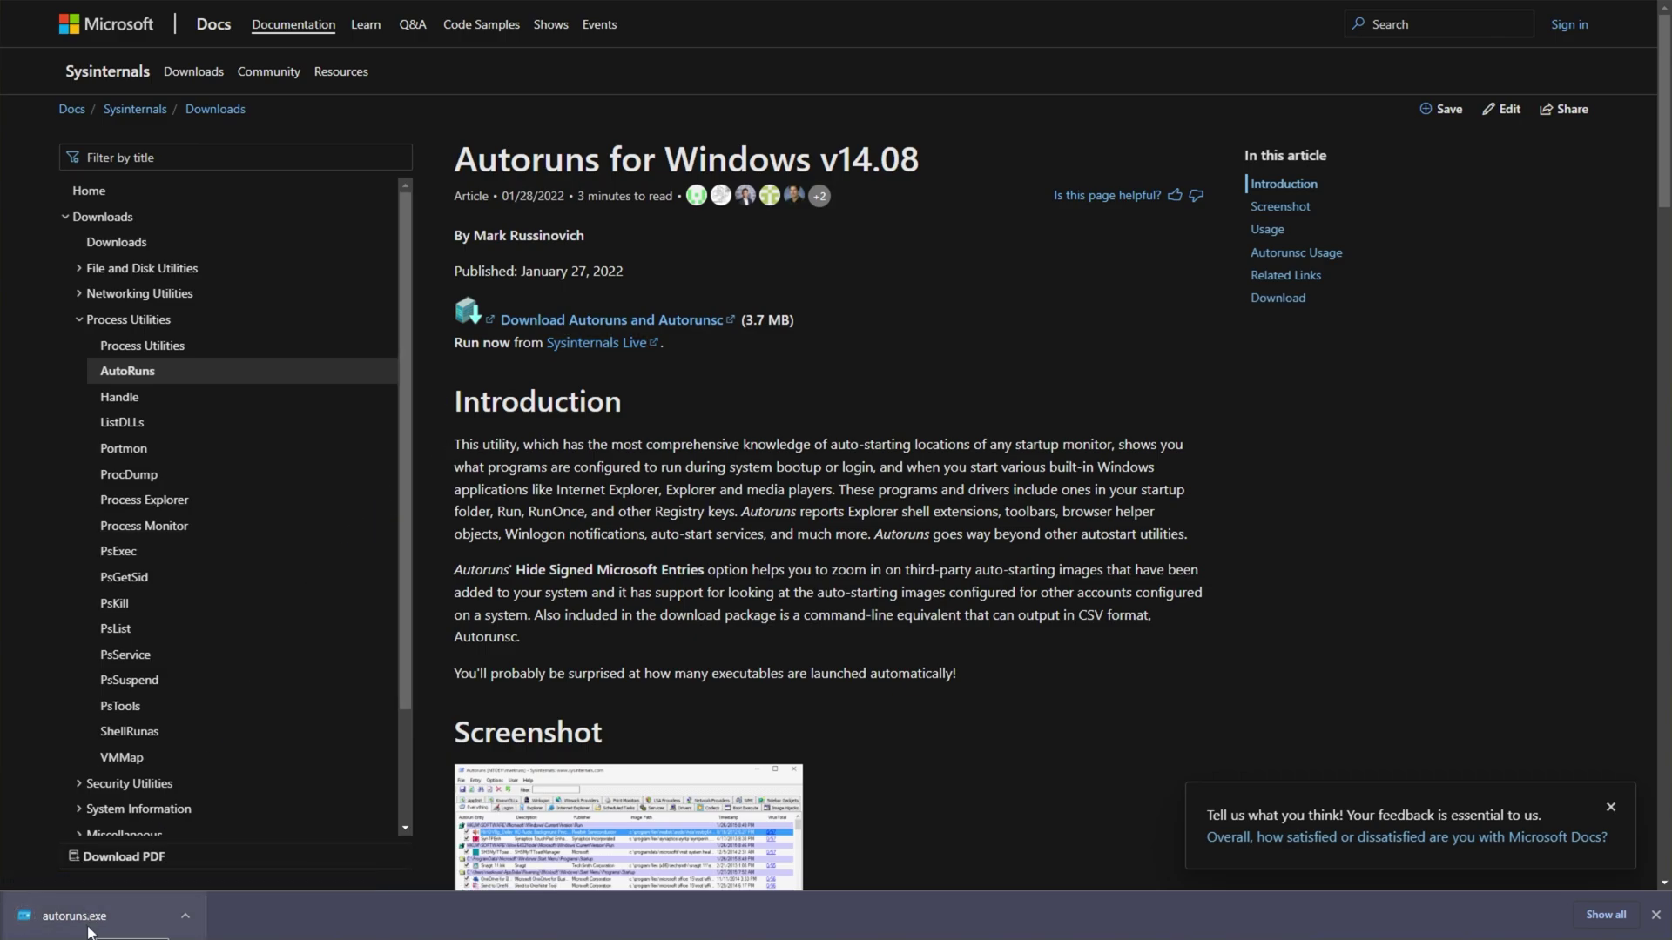
Show autoruns.exe in its download folder and run it as administrator.
left_click(184, 916)
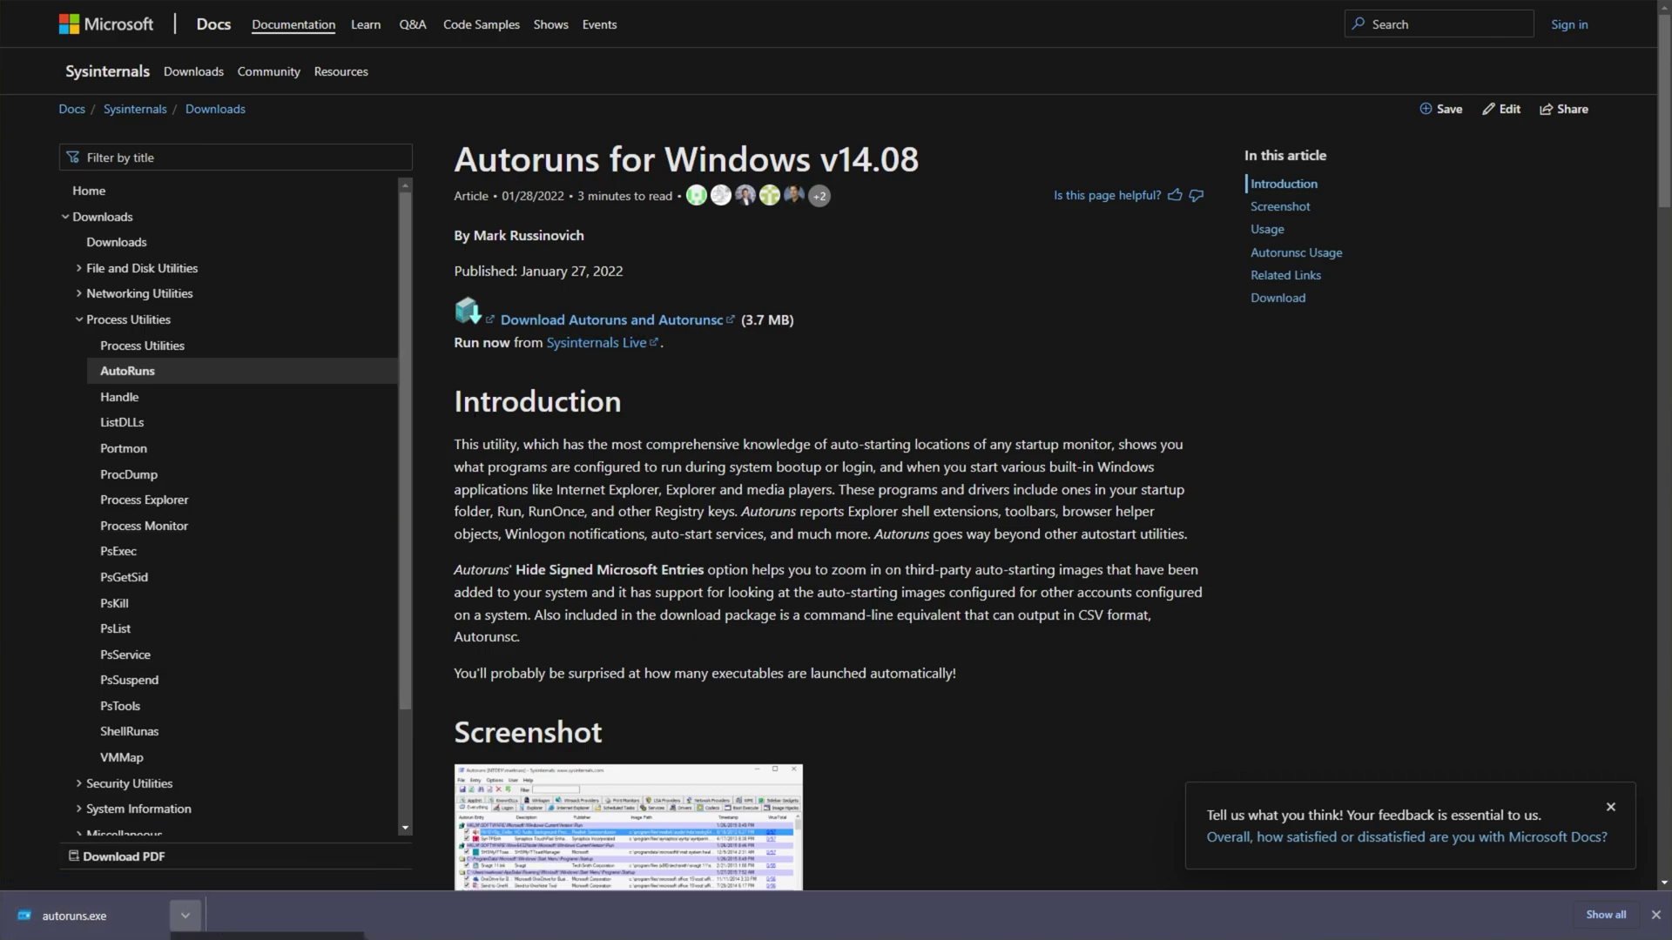
left_click(261, 935)
right_click(811, 310)
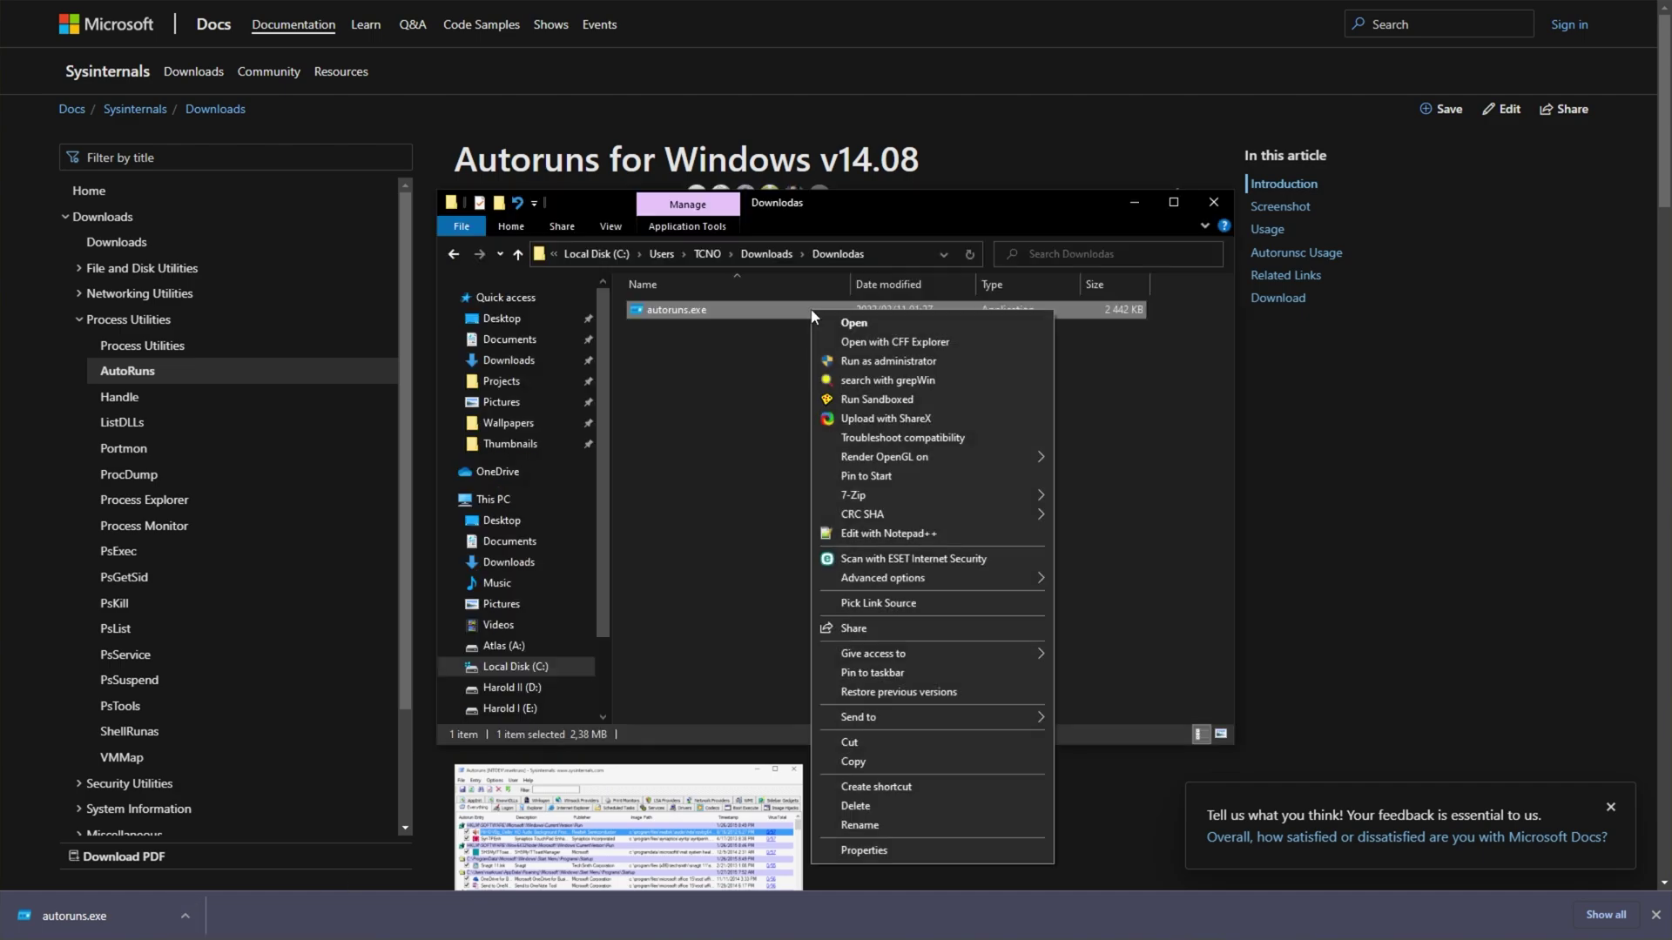
left_click(888, 361)
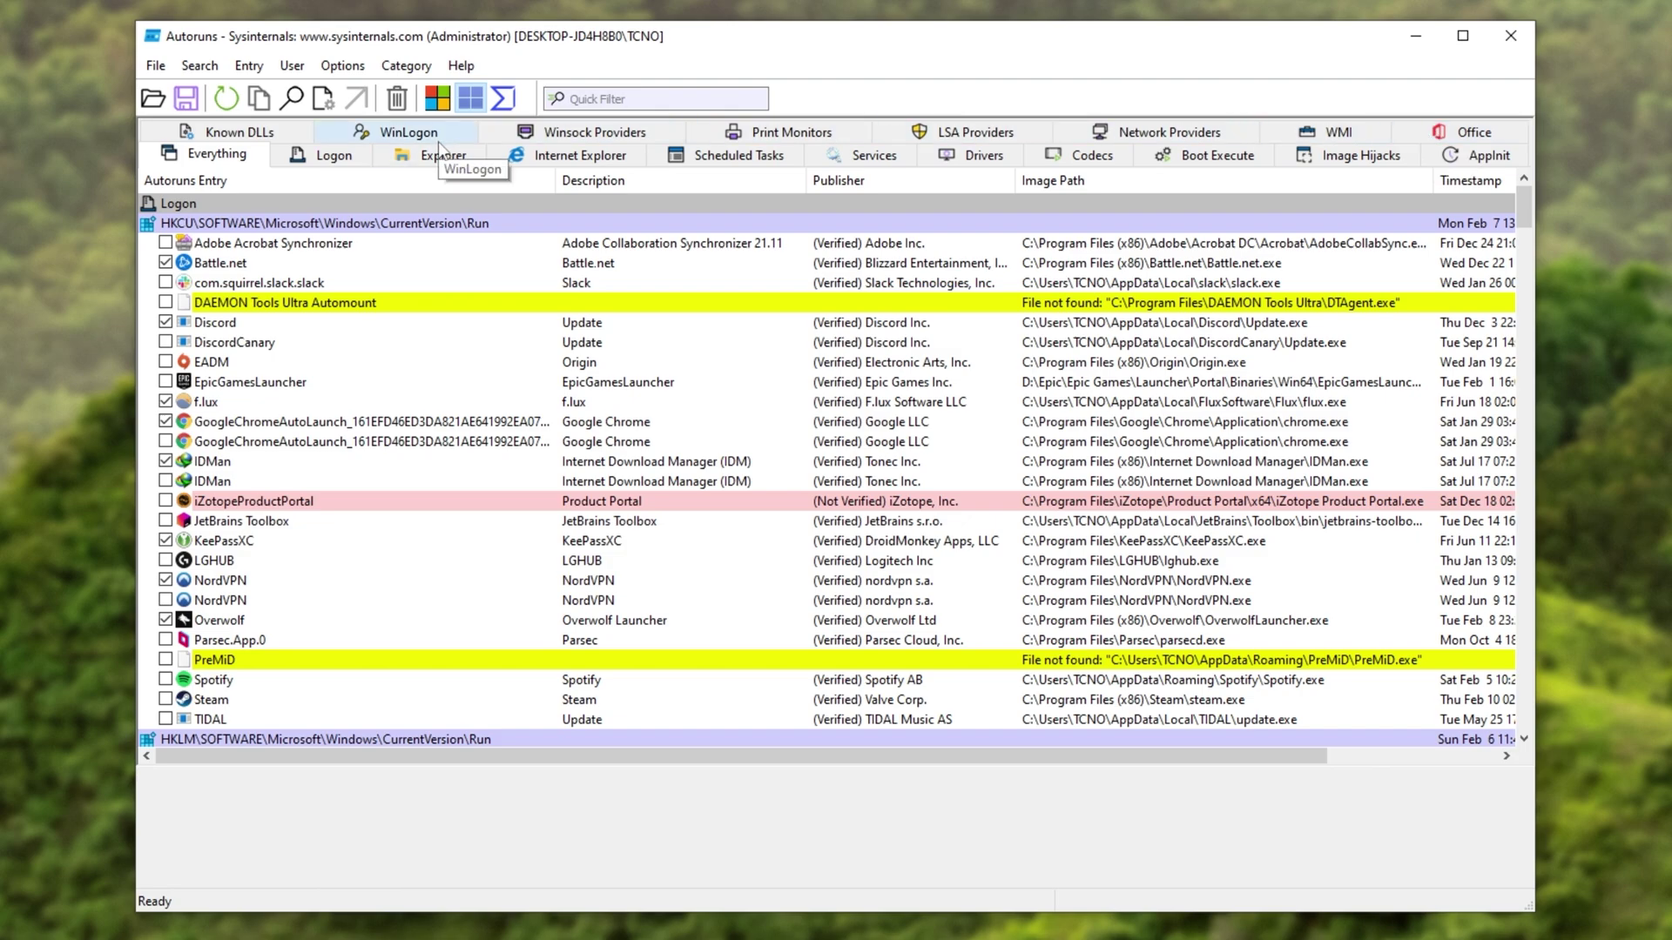
Filter to Logon entries and review the HKCU Run, HKLM Run, SafeBoot, Active Setup and Wow6432Node groups.
left_click(335, 159)
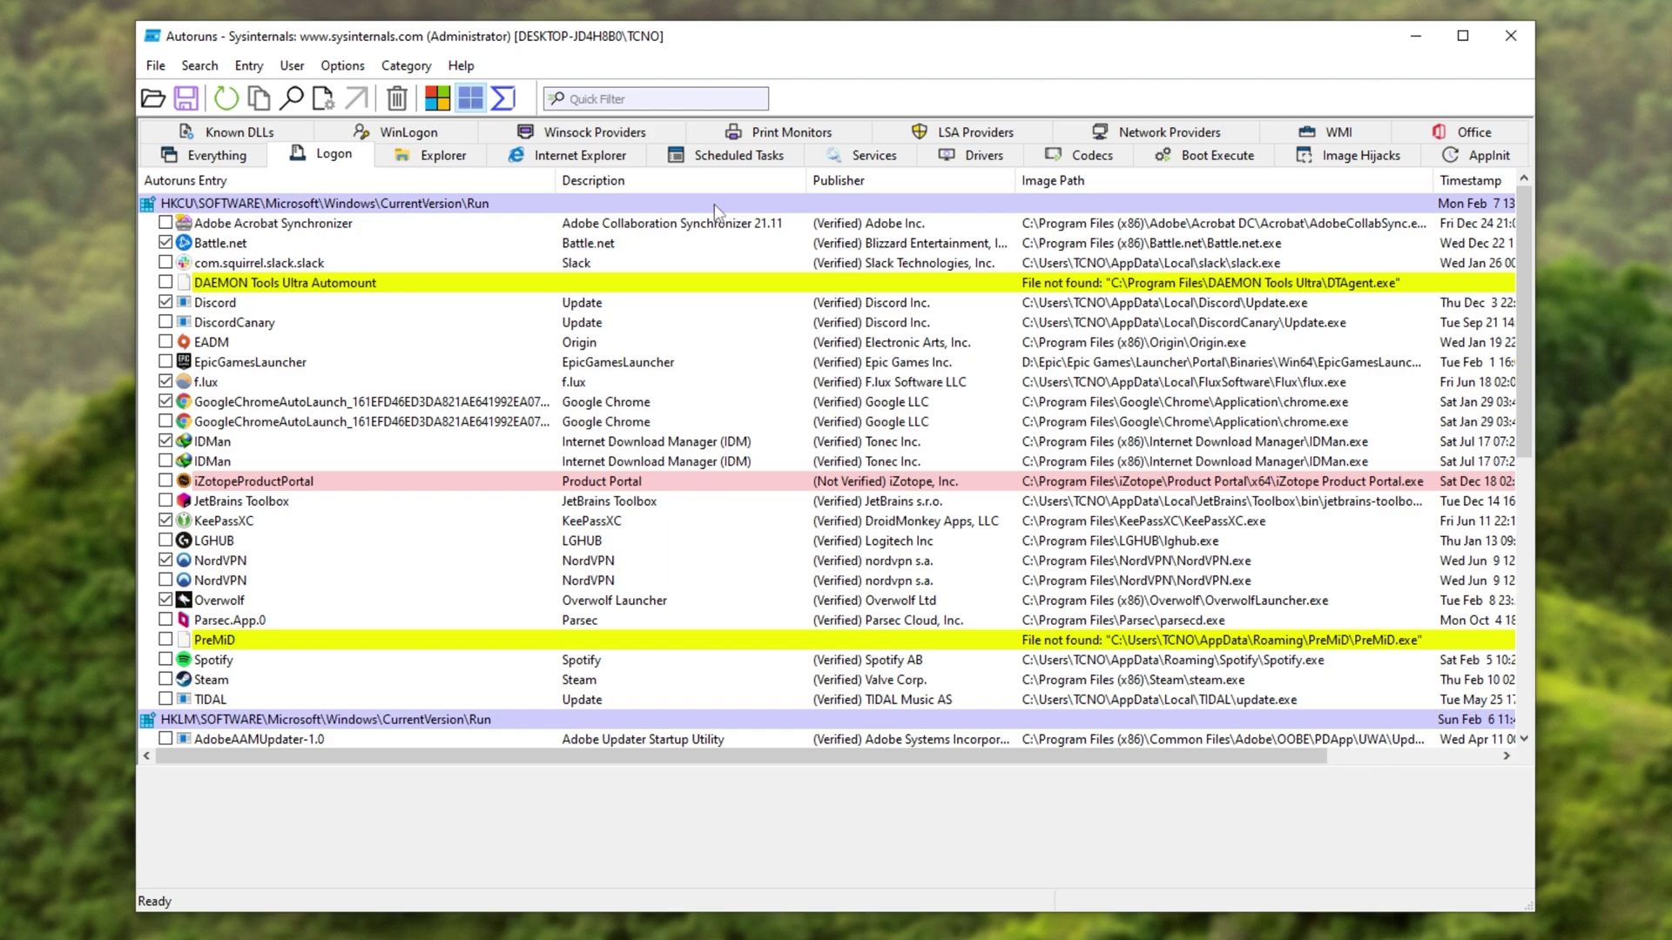
left_click(481, 206)
scroll(507, 255, "down", 1)
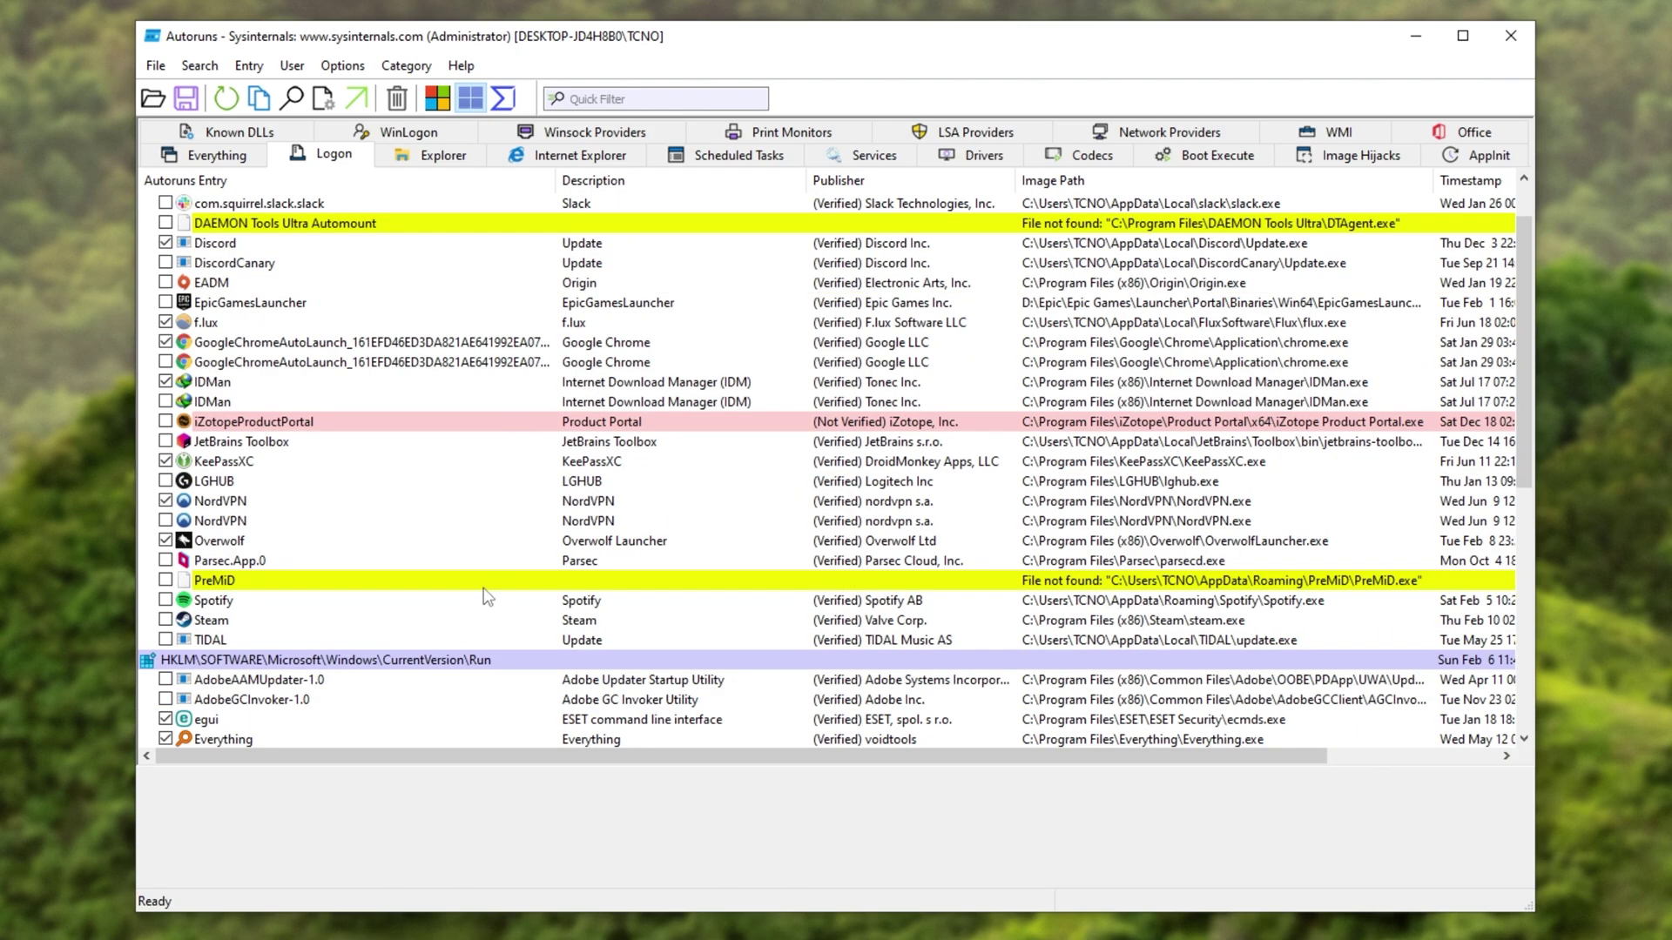
left_click(429, 659)
scroll(429, 660, "down", 1)
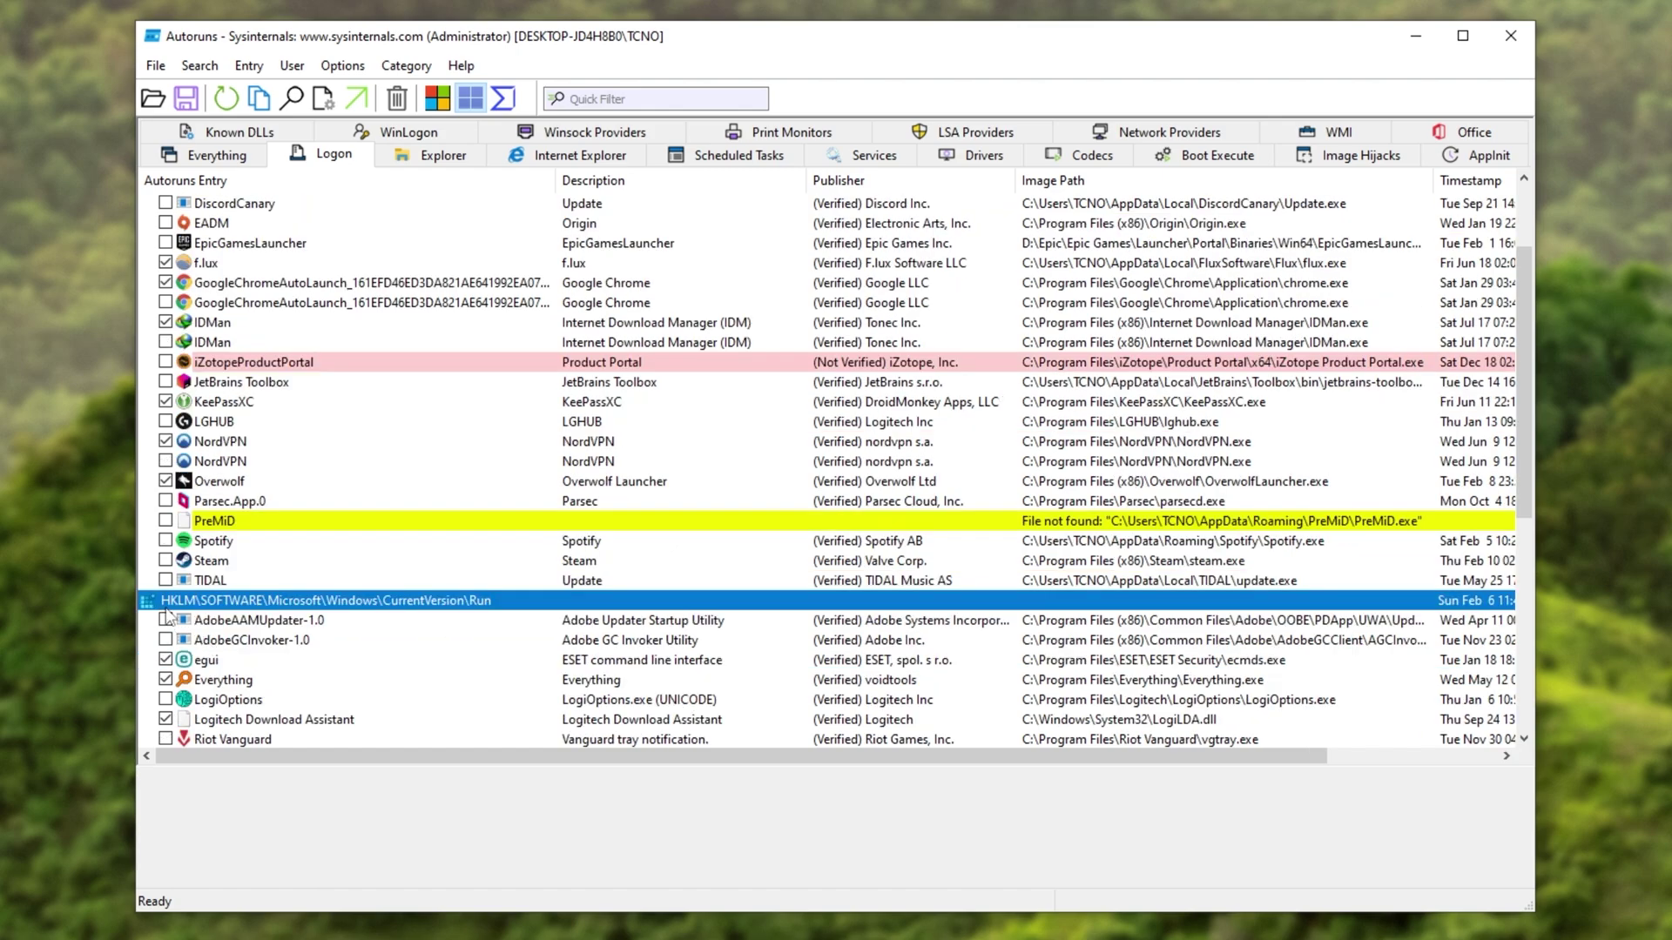
scroll(192, 618, "up", 2)
left_click(180, 209)
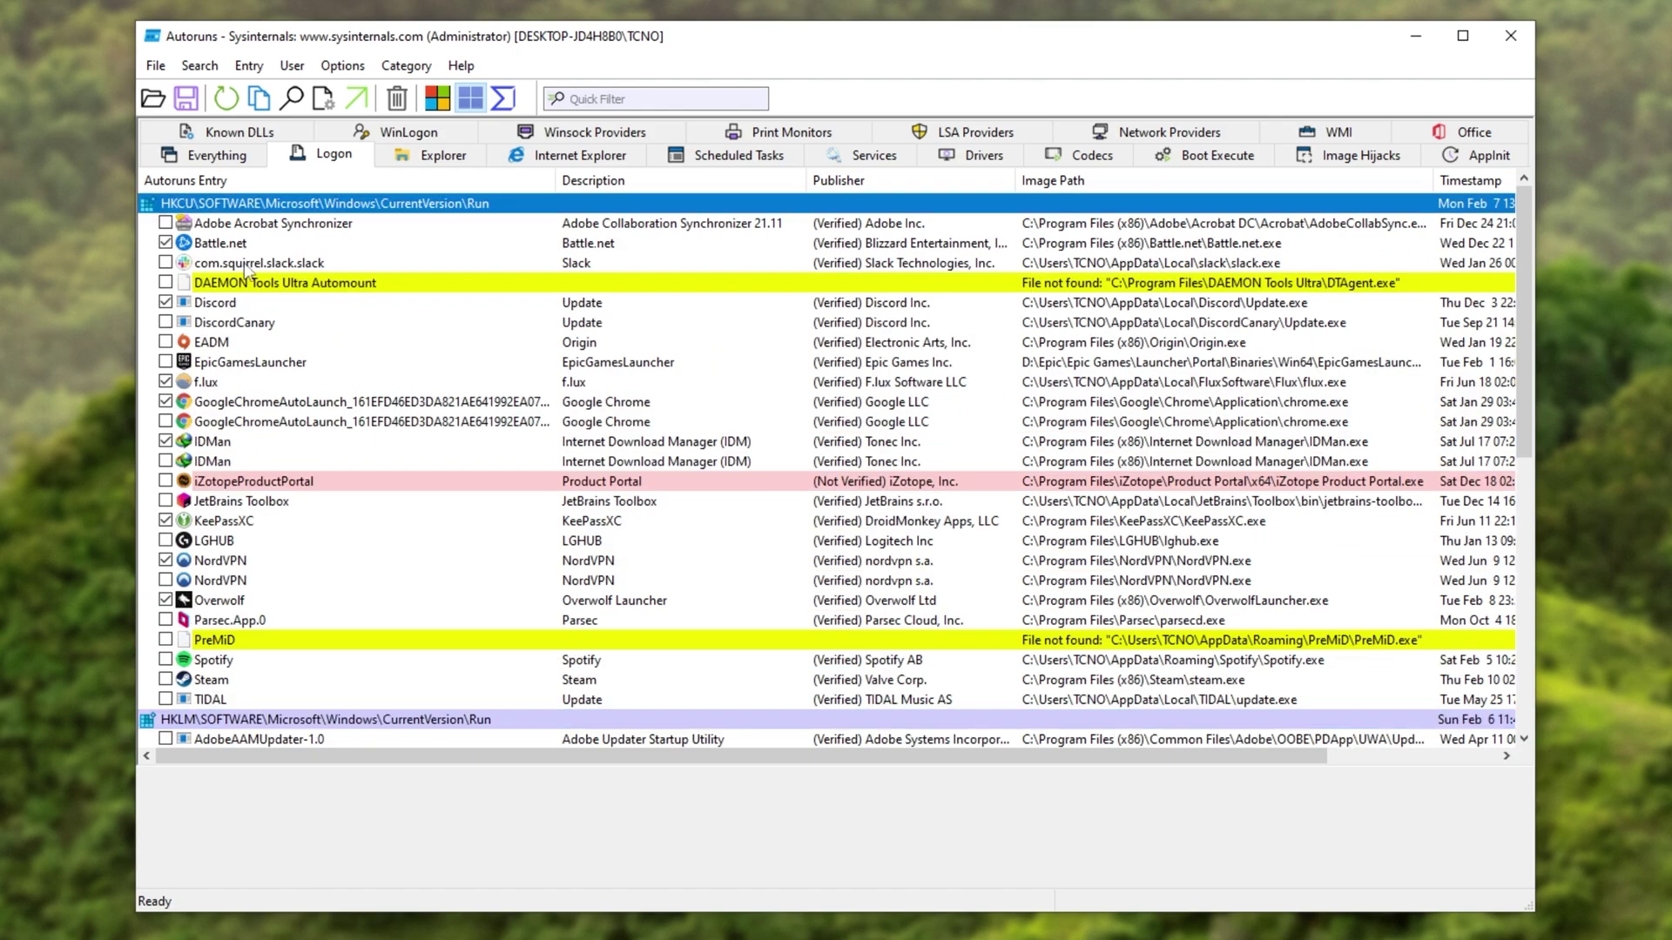
scroll(514, 523, "down", 5)
left_click(516, 582)
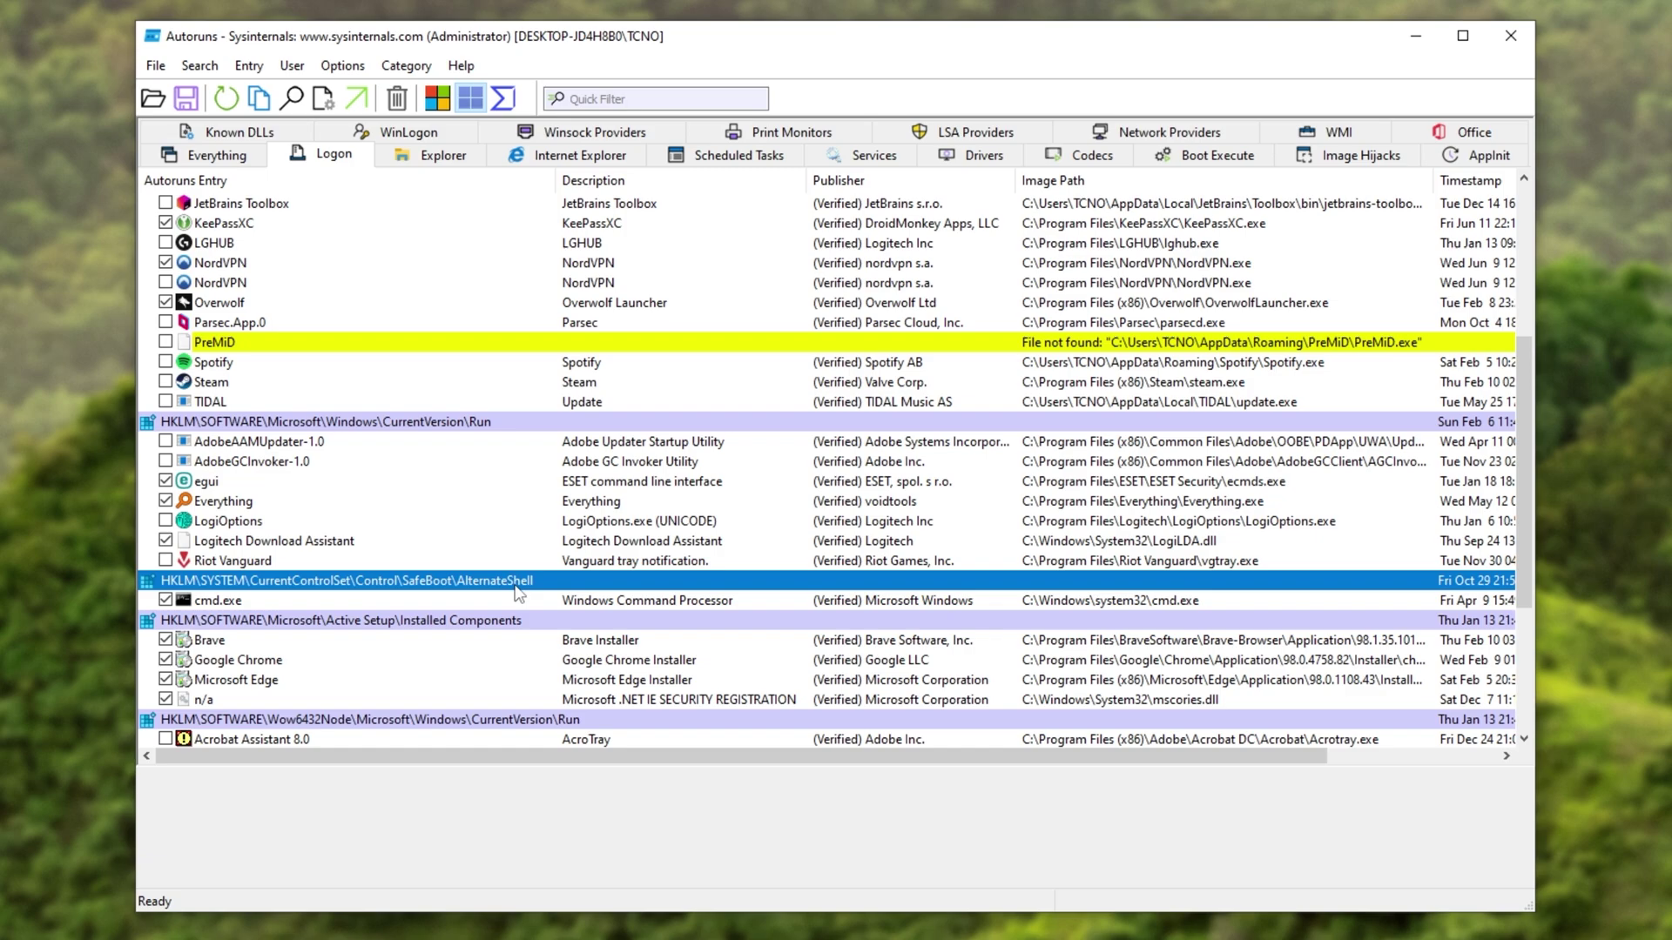
left_click(475, 625)
left_click(475, 719)
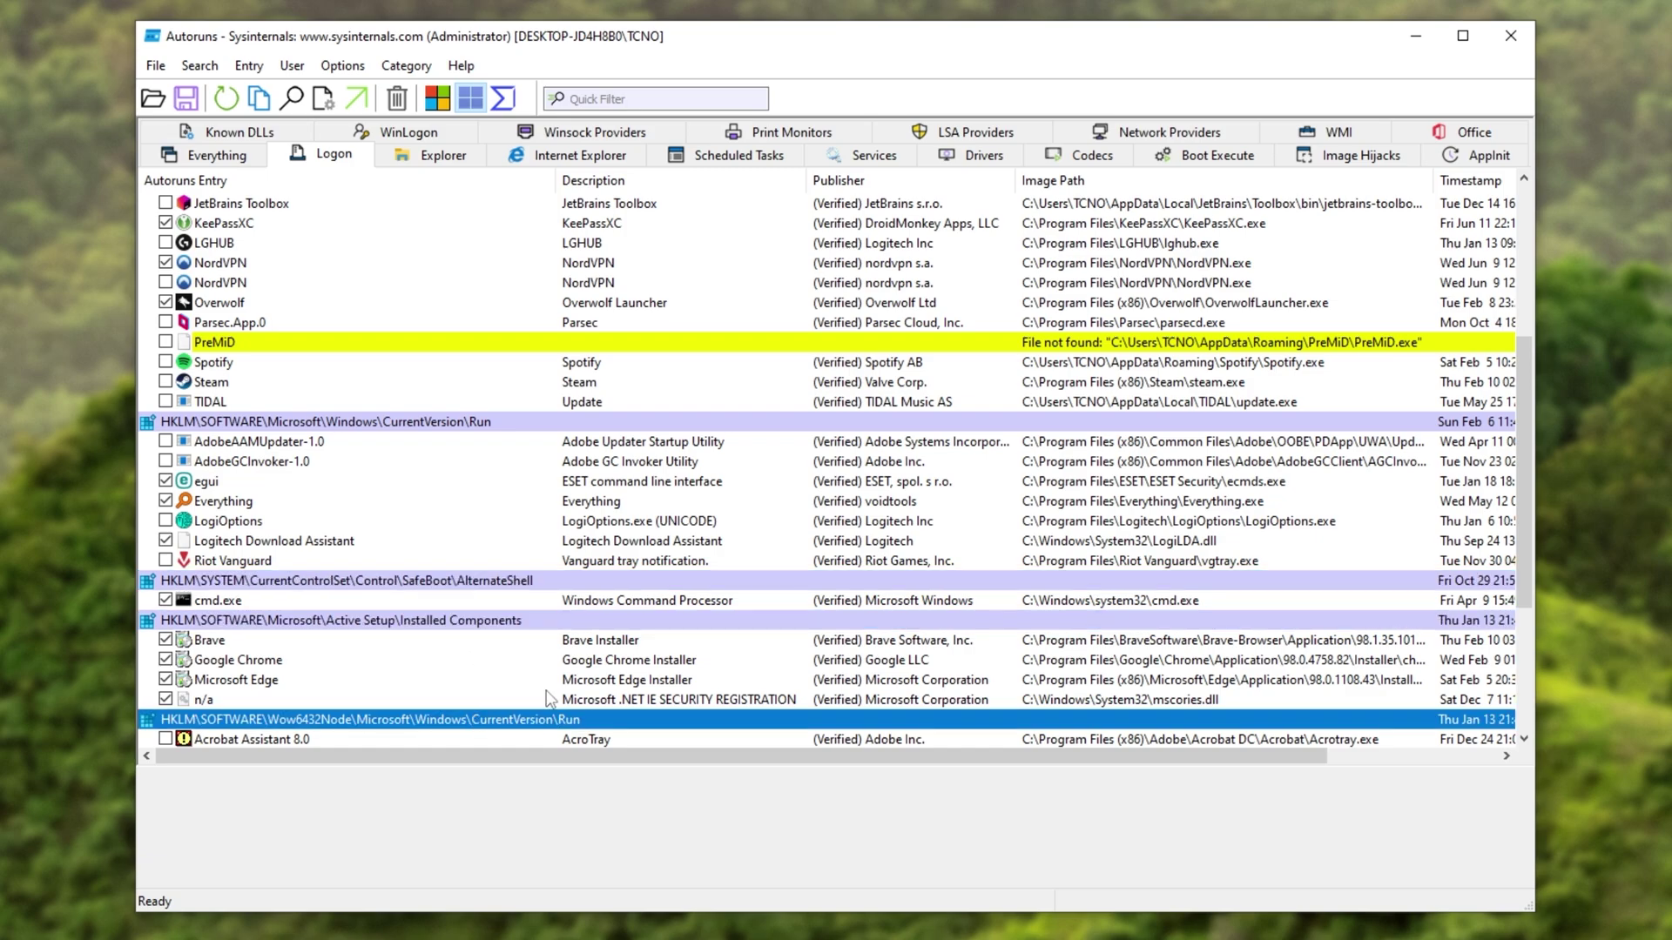
scroll(548, 697, "up", 5)
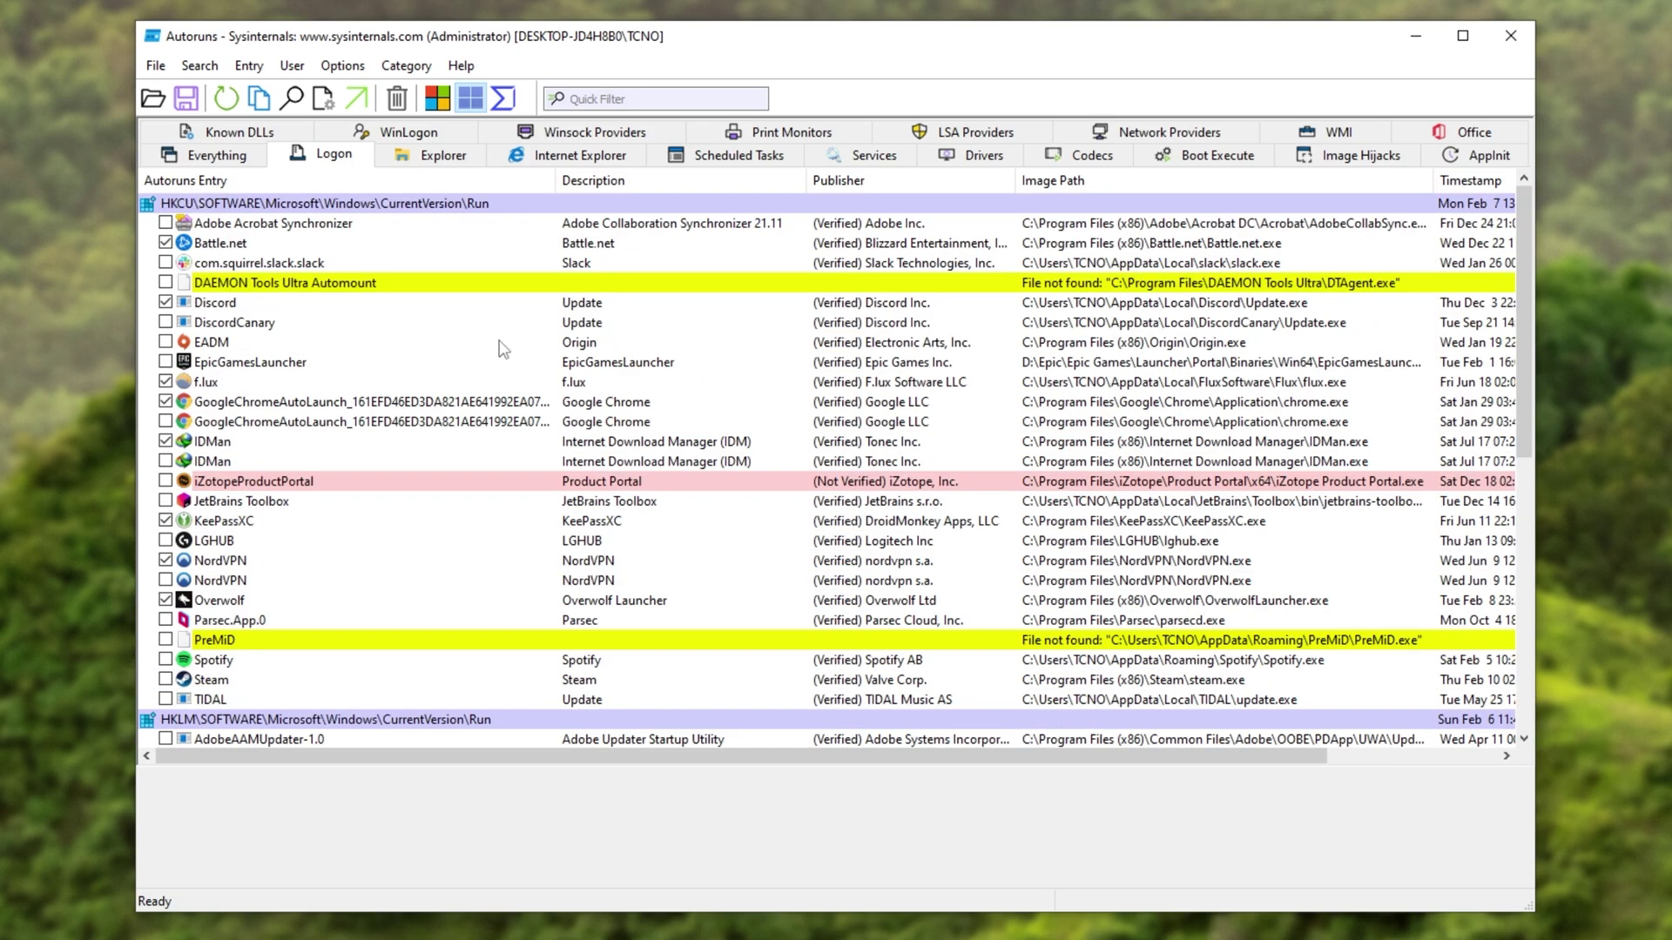
Inspect the Adobe Acrobat Synchronizer, TIDAL and Riot Vanguard logon entries.
left_click(471, 224)
left_click(366, 701)
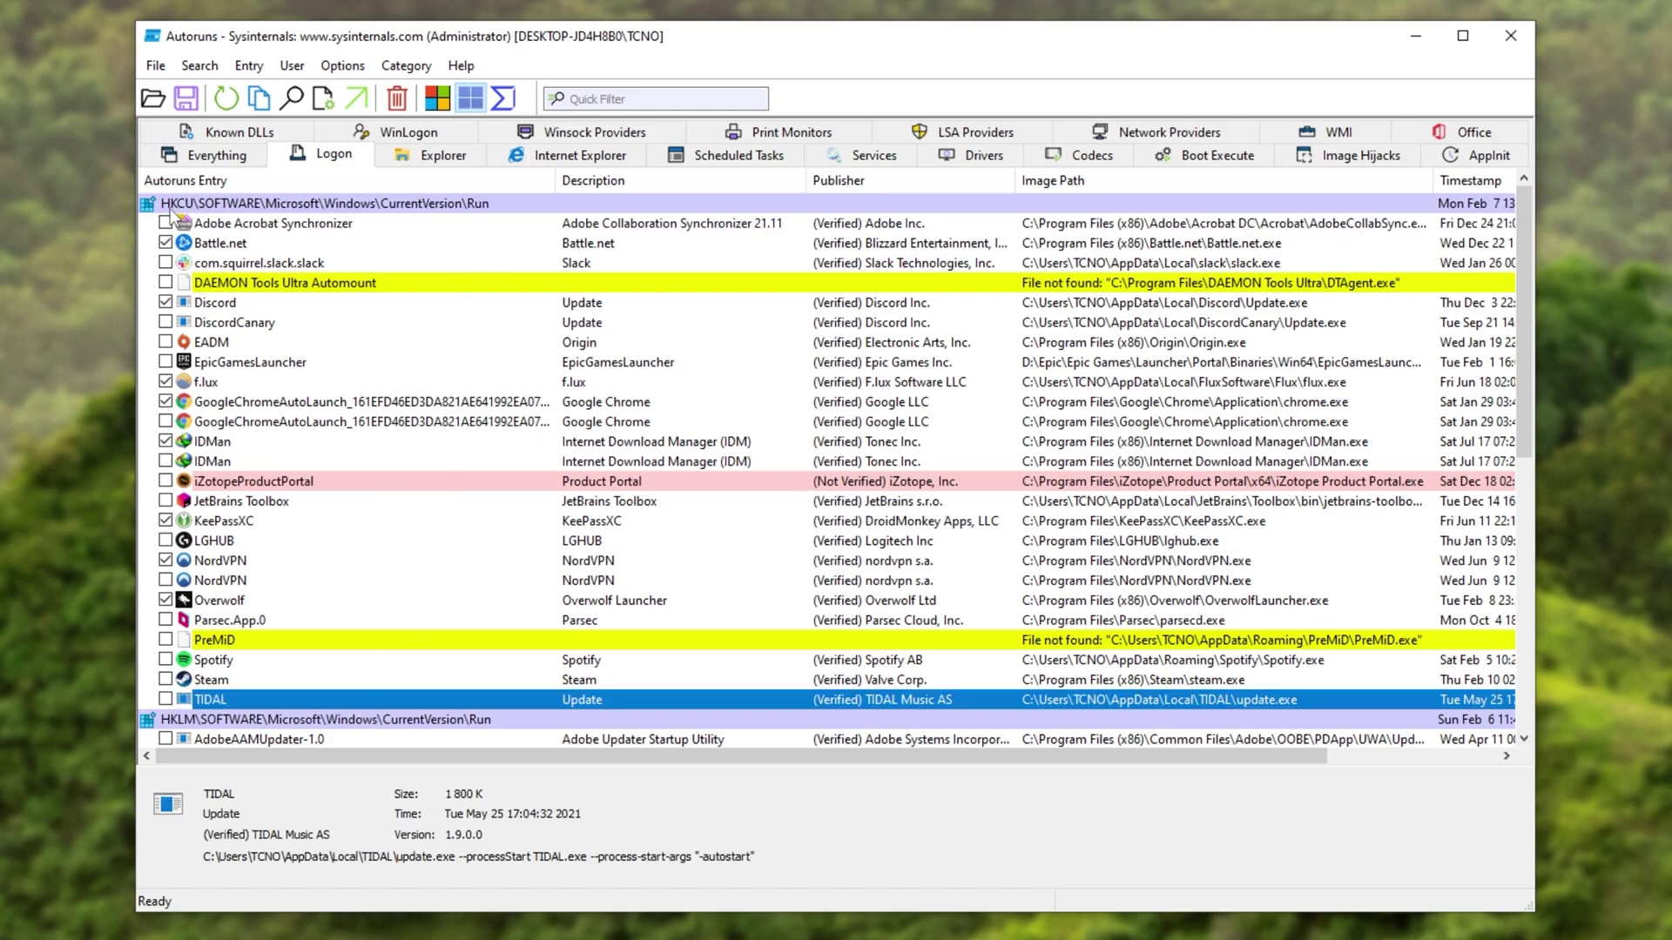
scroll(477, 253, "down", 7)
scroll(477, 253, "down", 1)
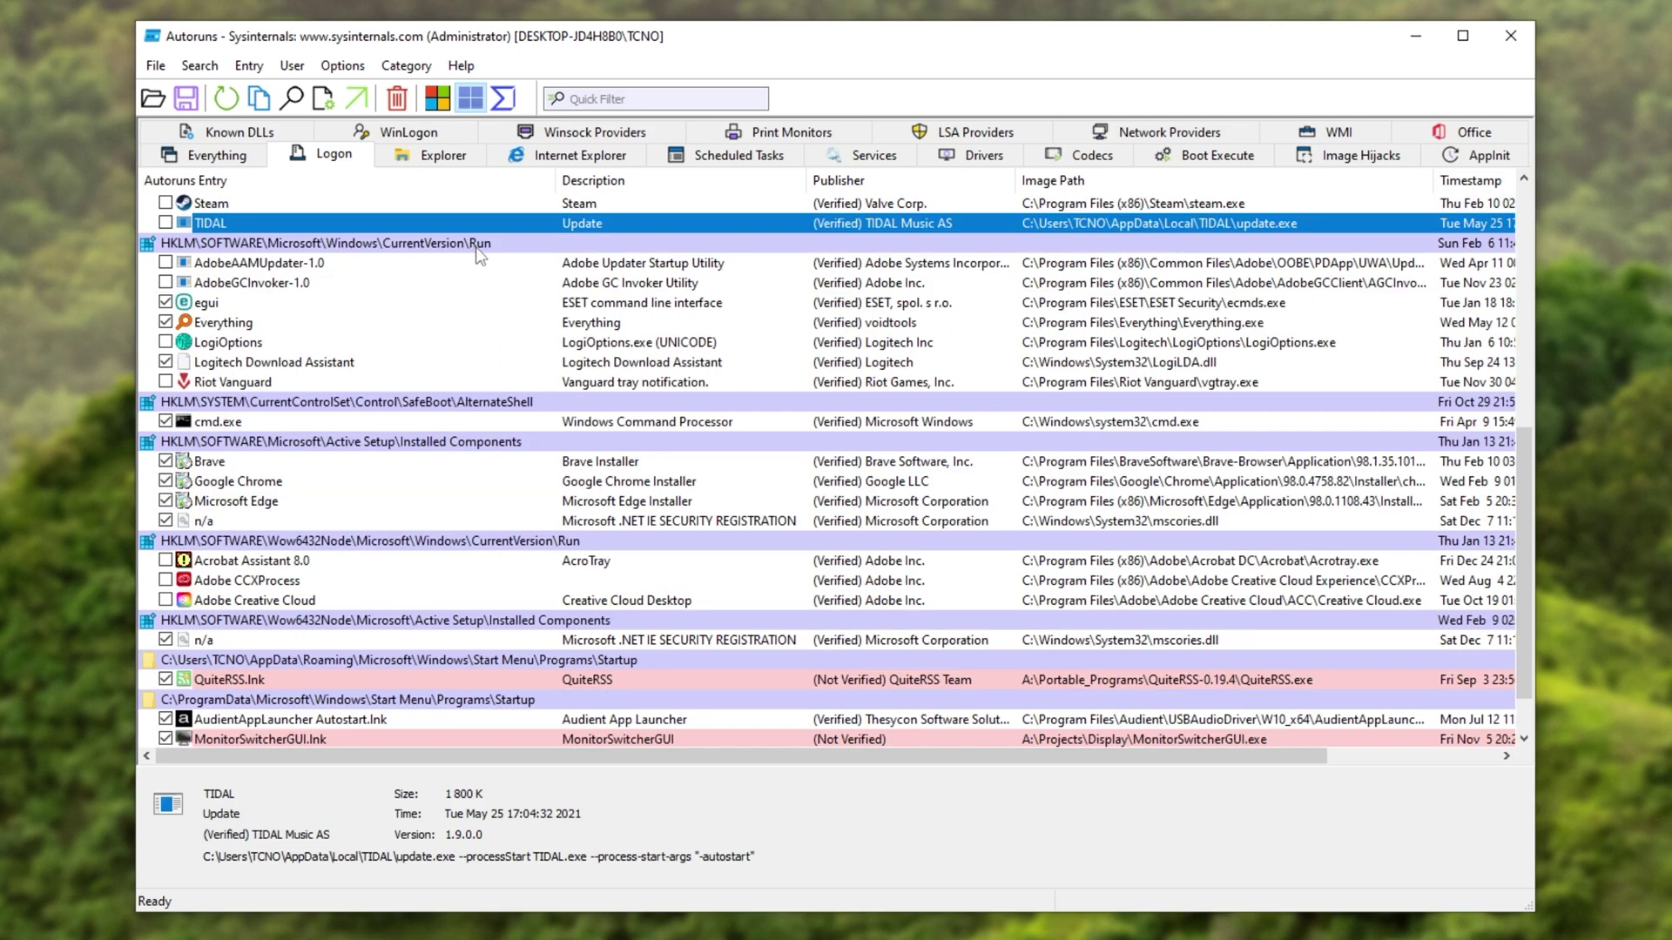
left_click(234, 387)
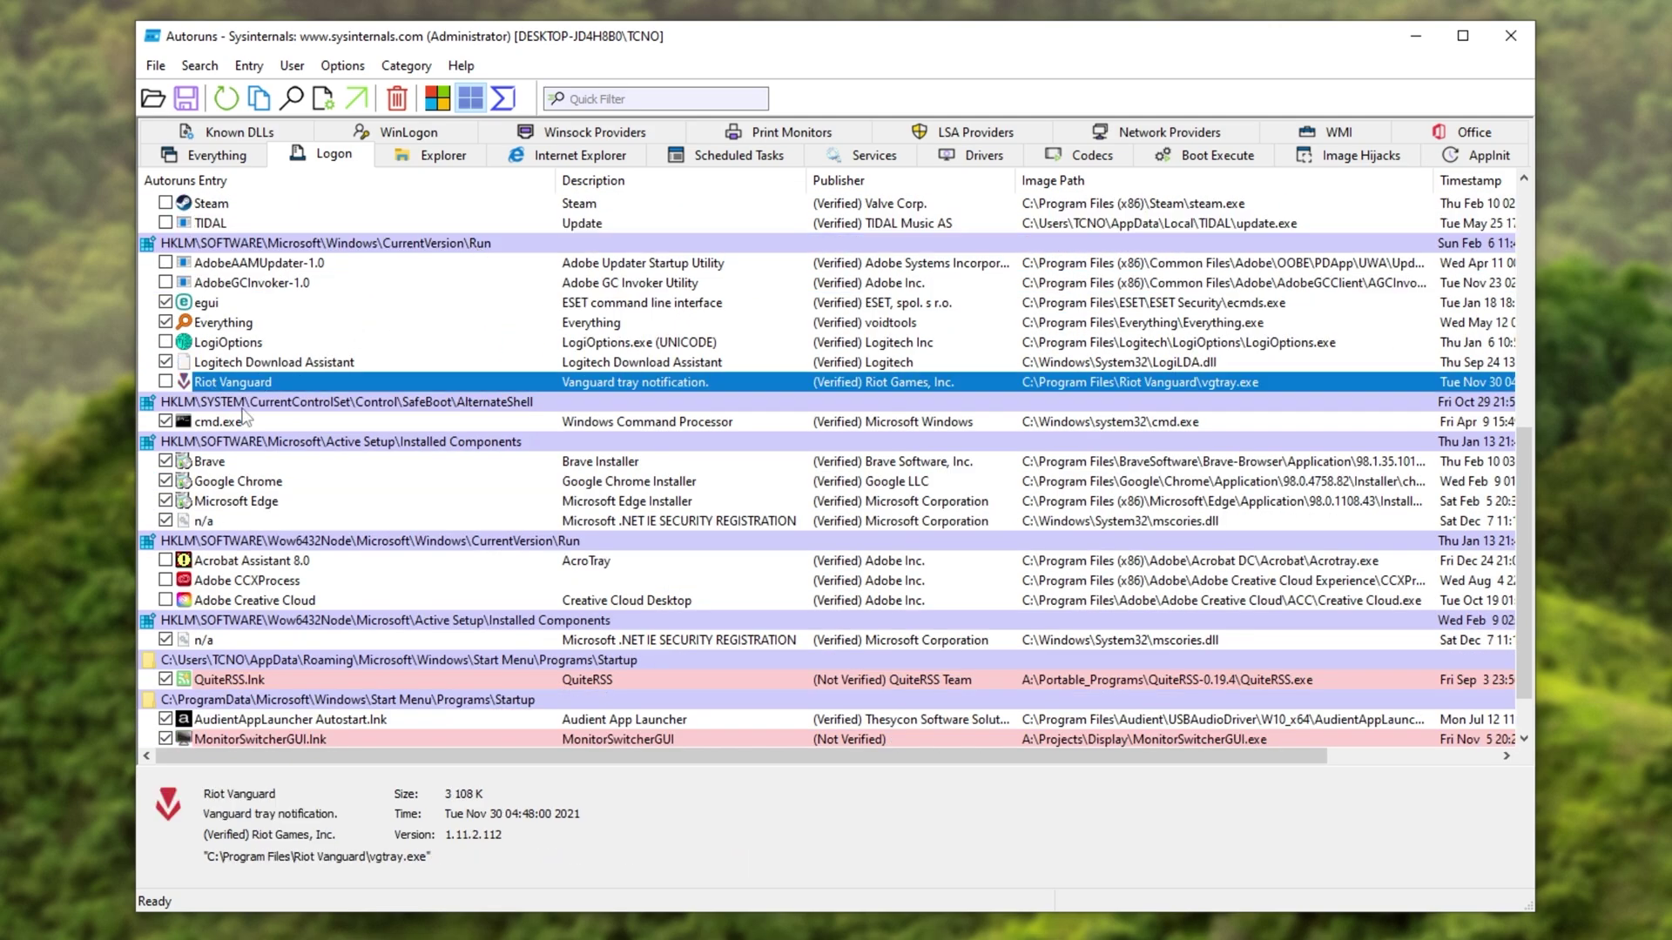
scroll(435, 475, "up", 1)
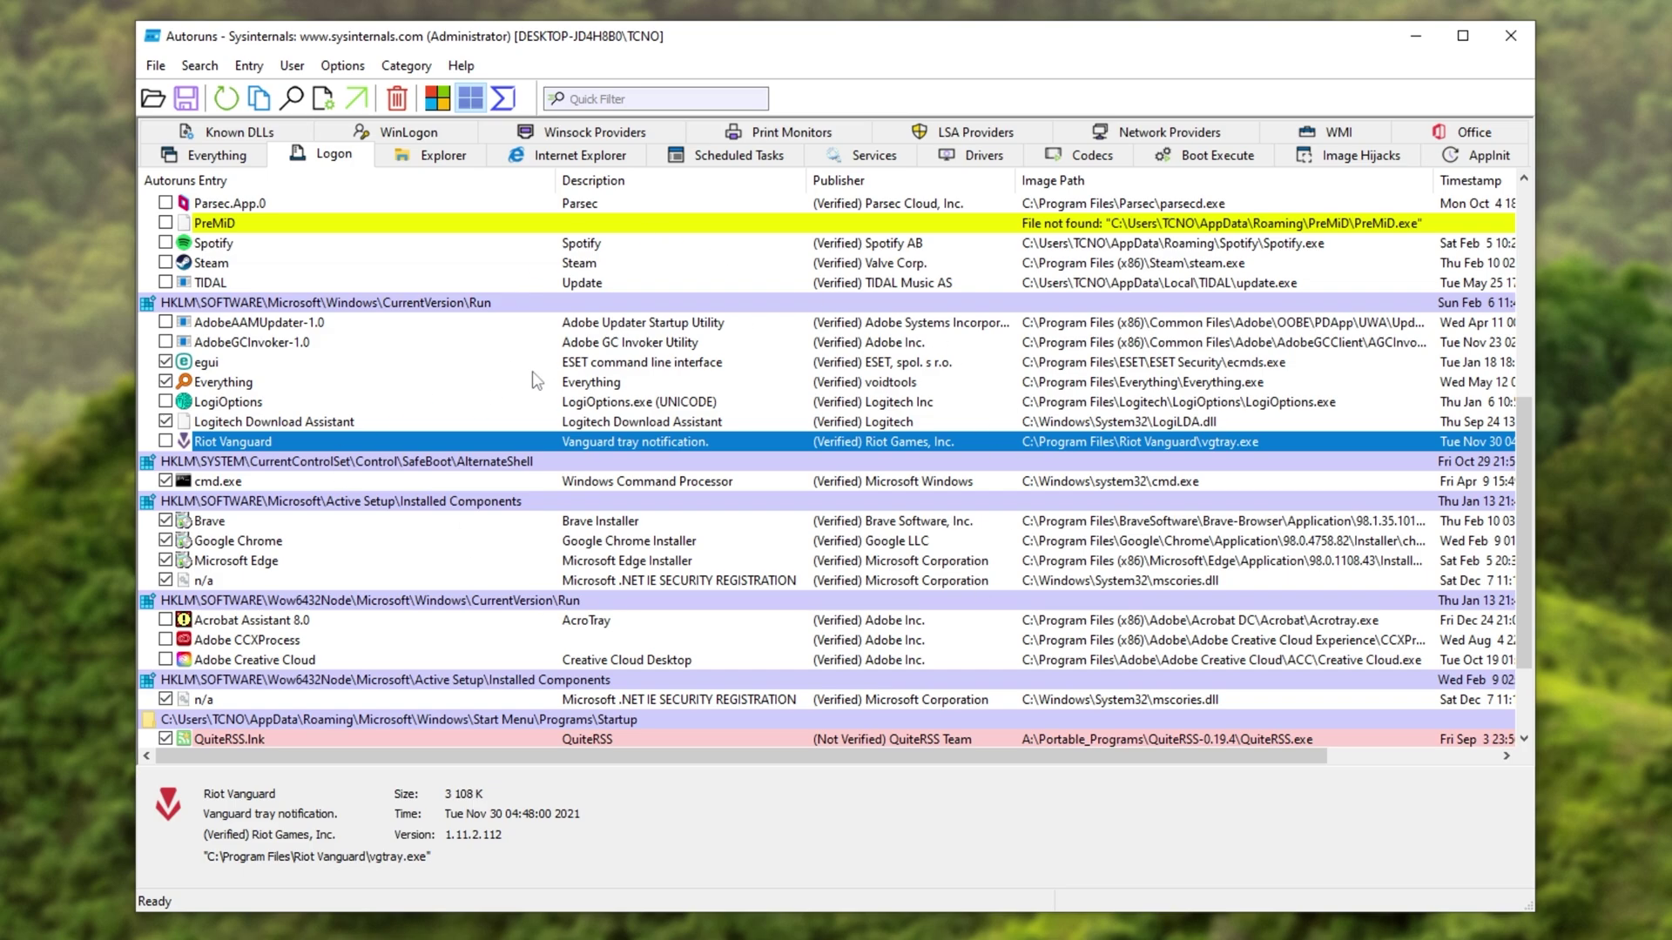
scroll(537, 381, "up", 5)
scroll(538, 381, "up", 2)
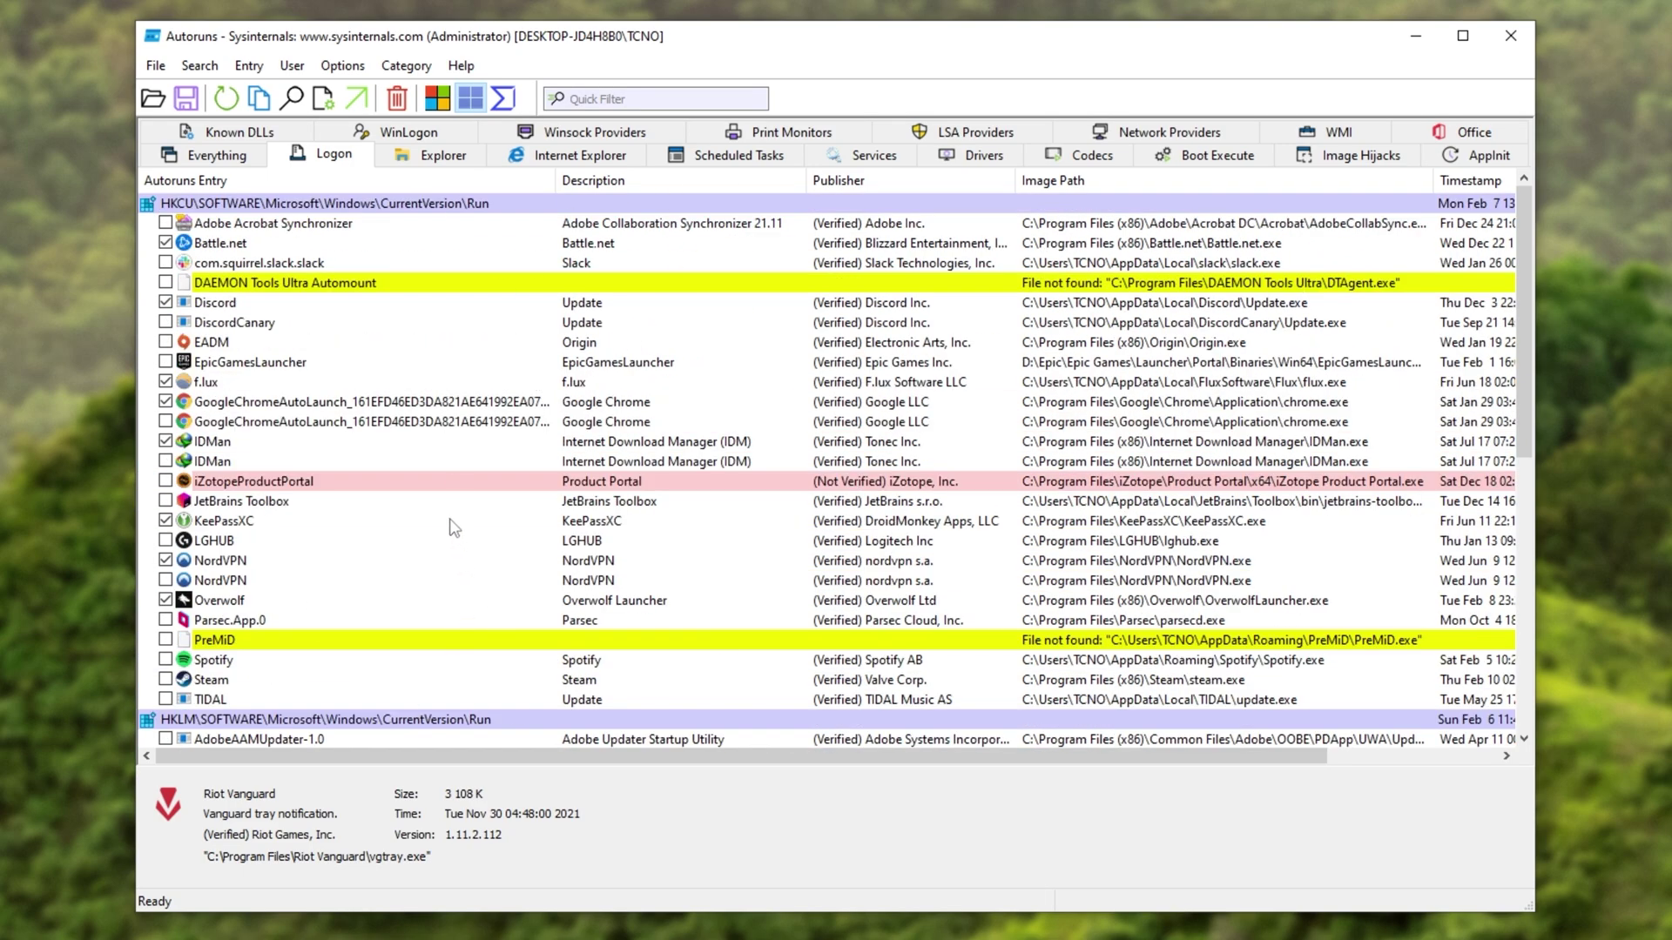
Inspect Adobe Acrobat Synchronizer and untick the Battle.net logon entry.
left_click(313, 226)
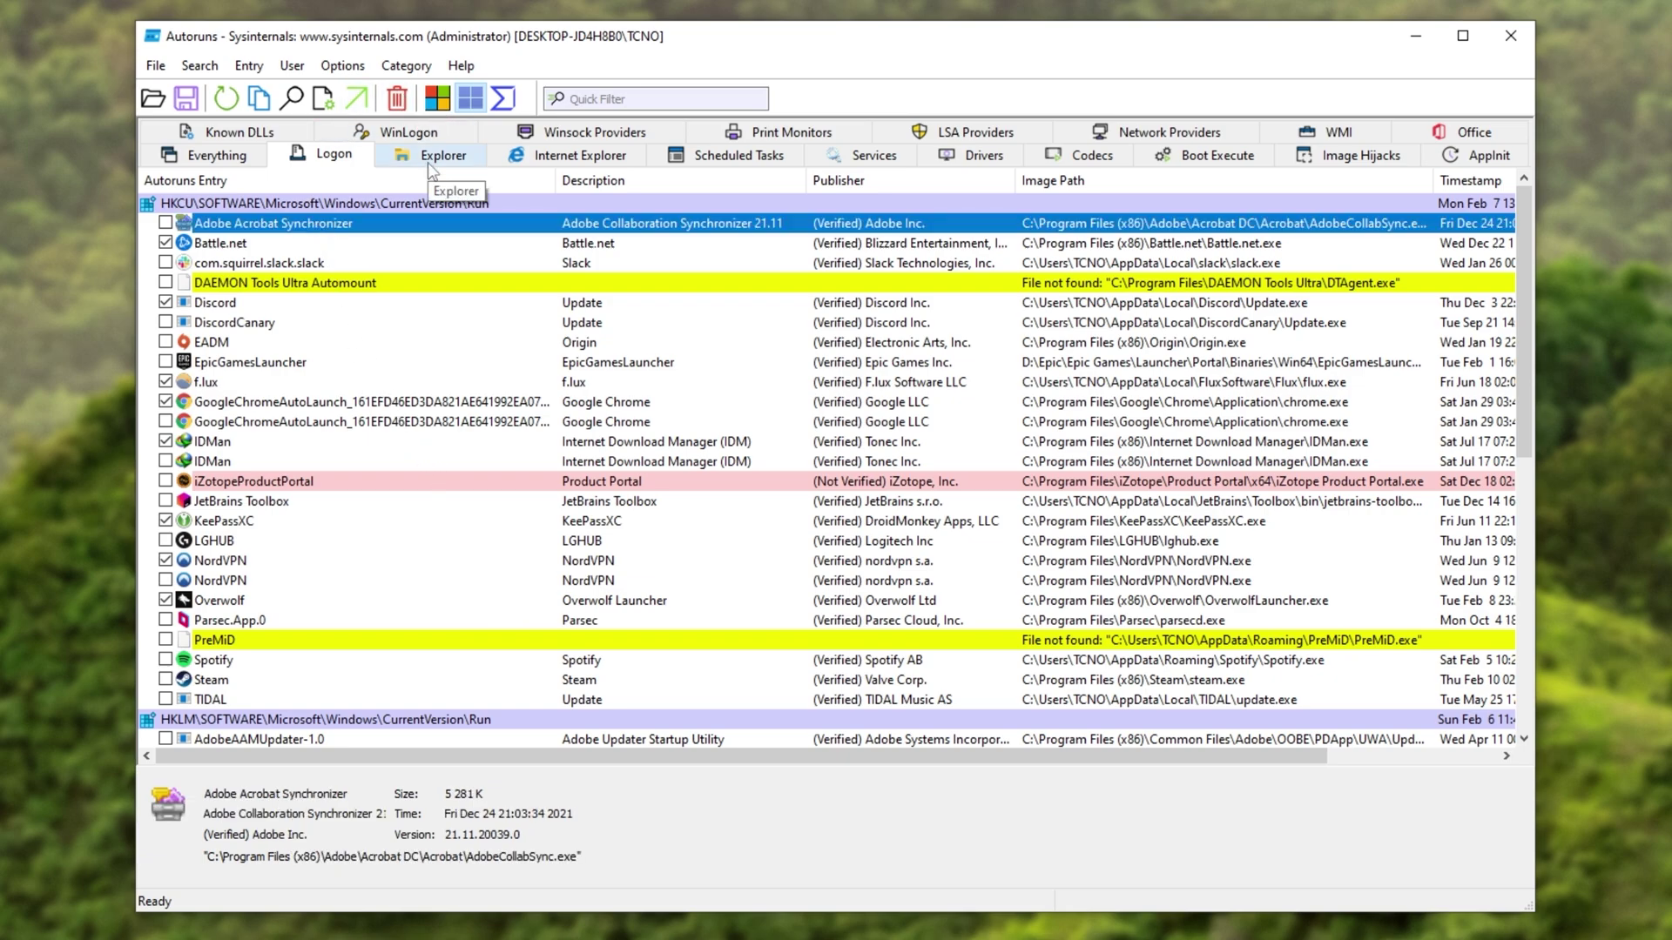
left_click(205, 248)
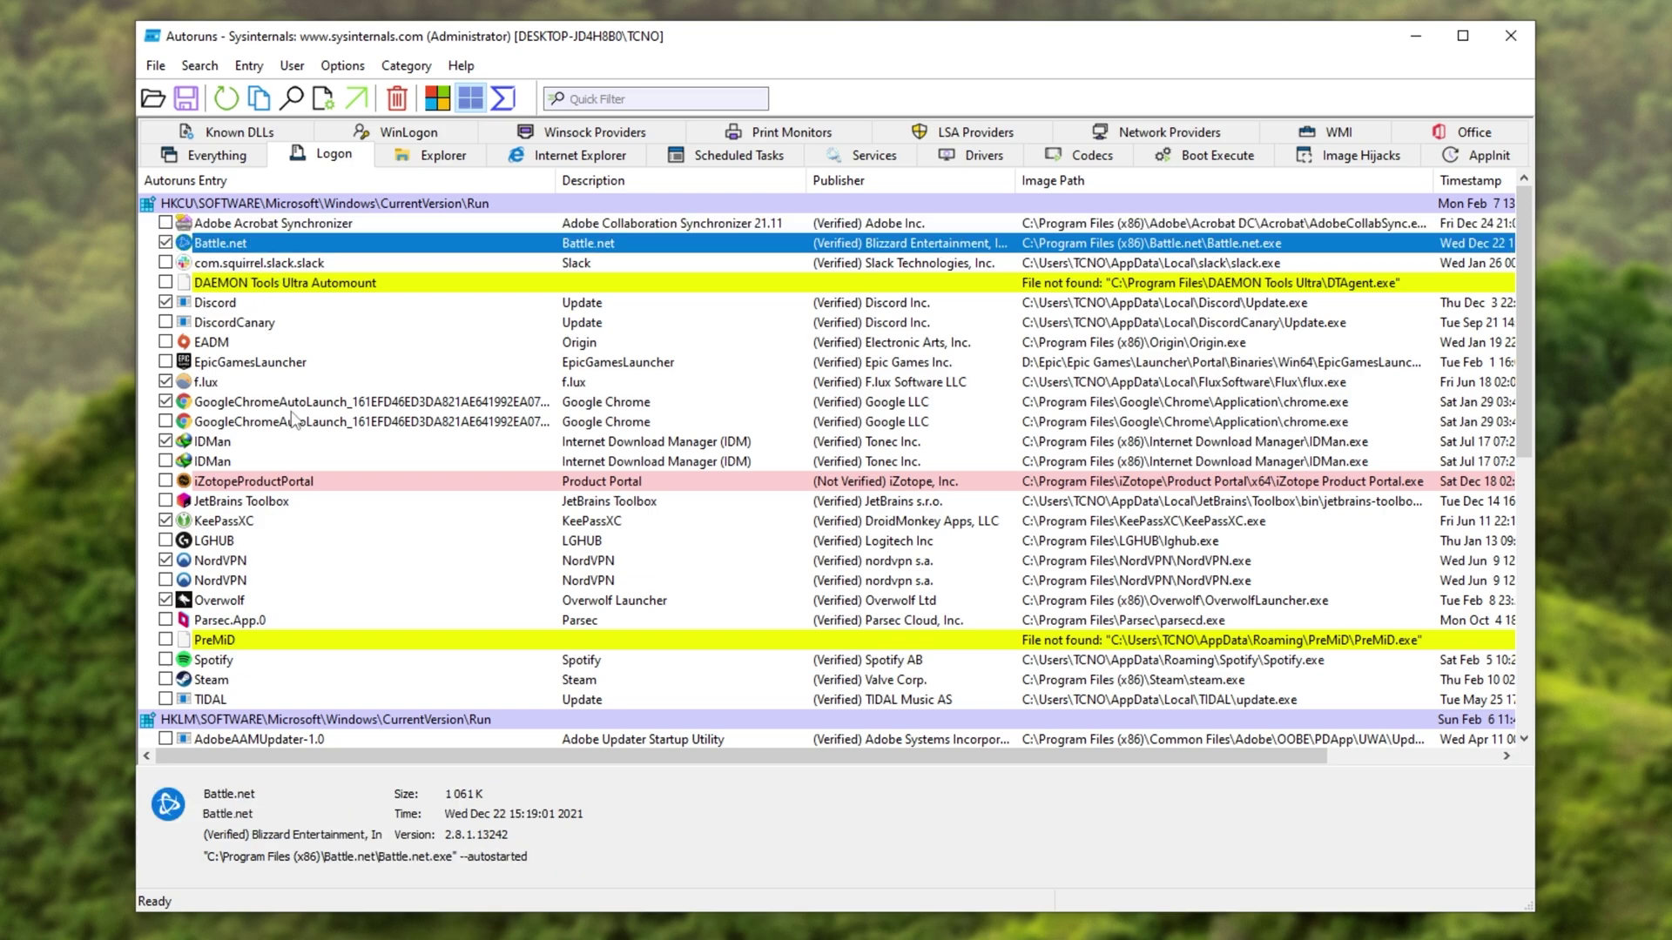
left_click(235, 225)
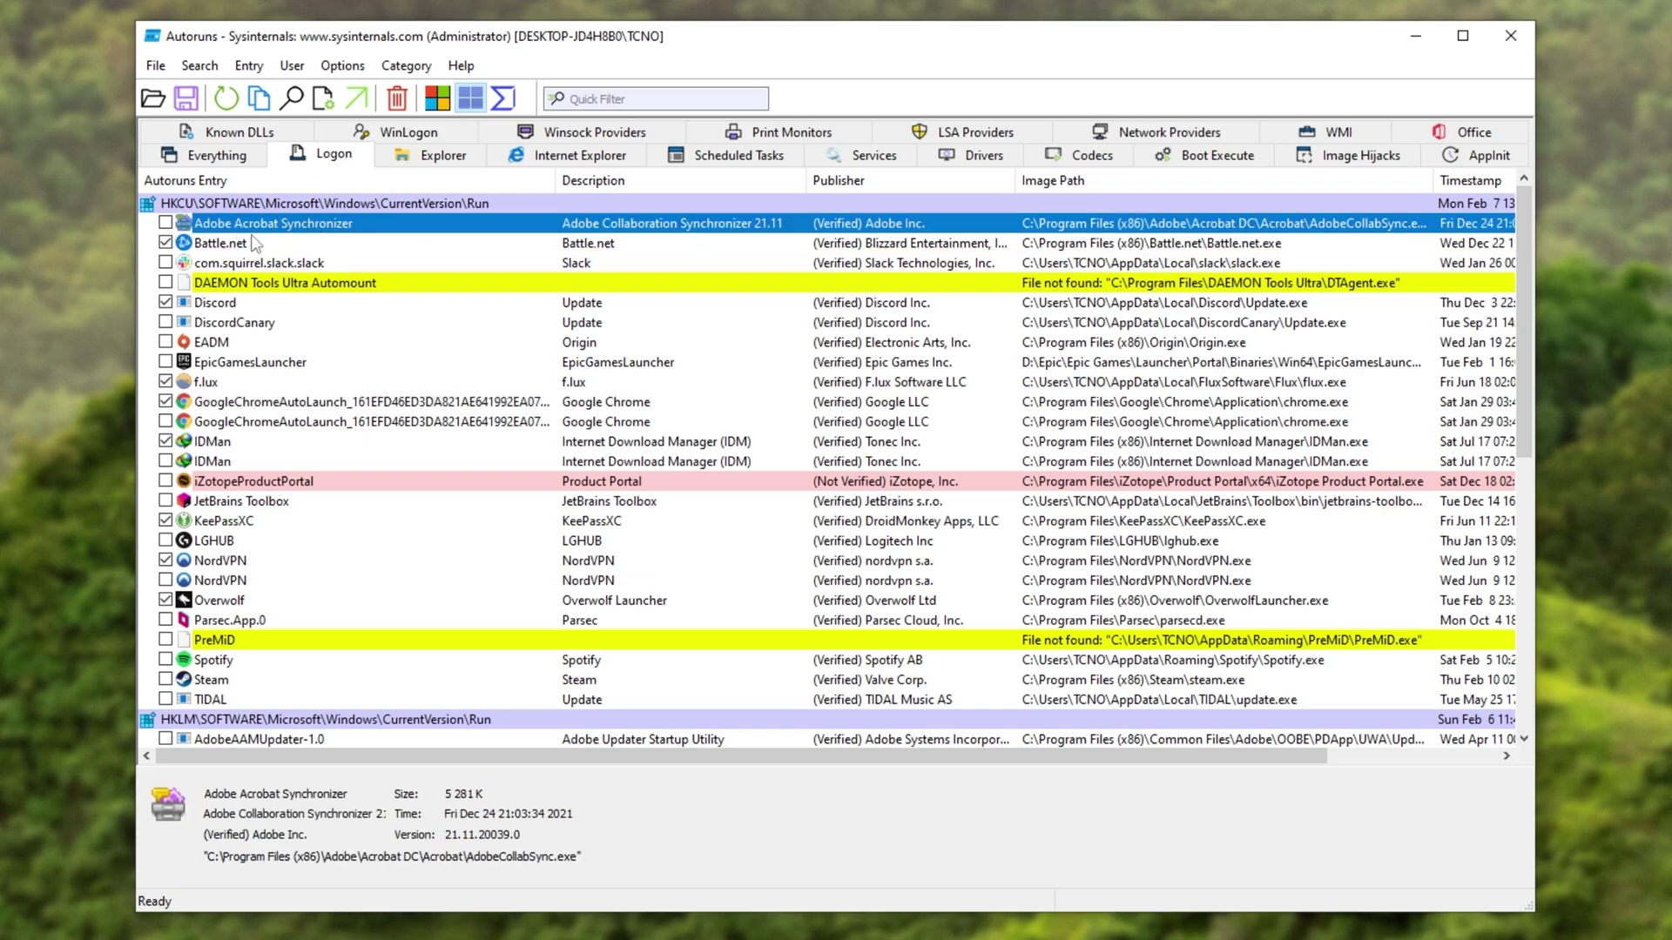
left_click(193, 247)
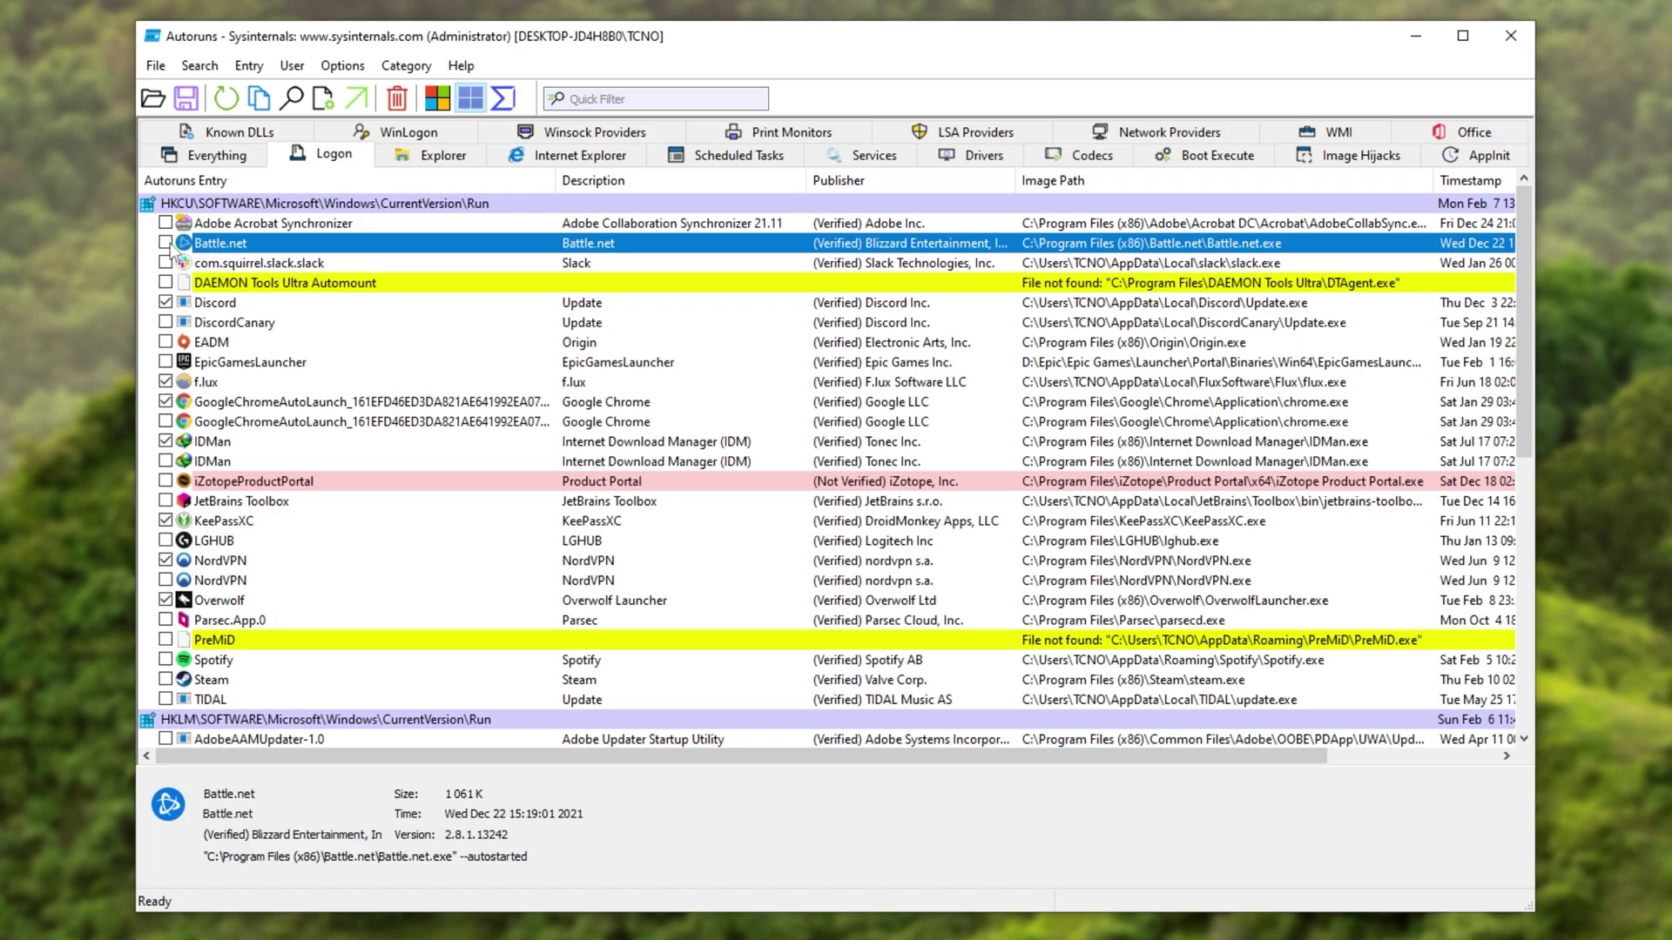
Untick the first IDMan and Overwolf entries, leaving Discord, f.lux, KeePassXC and NordVPN ticked.
left_click(230, 307)
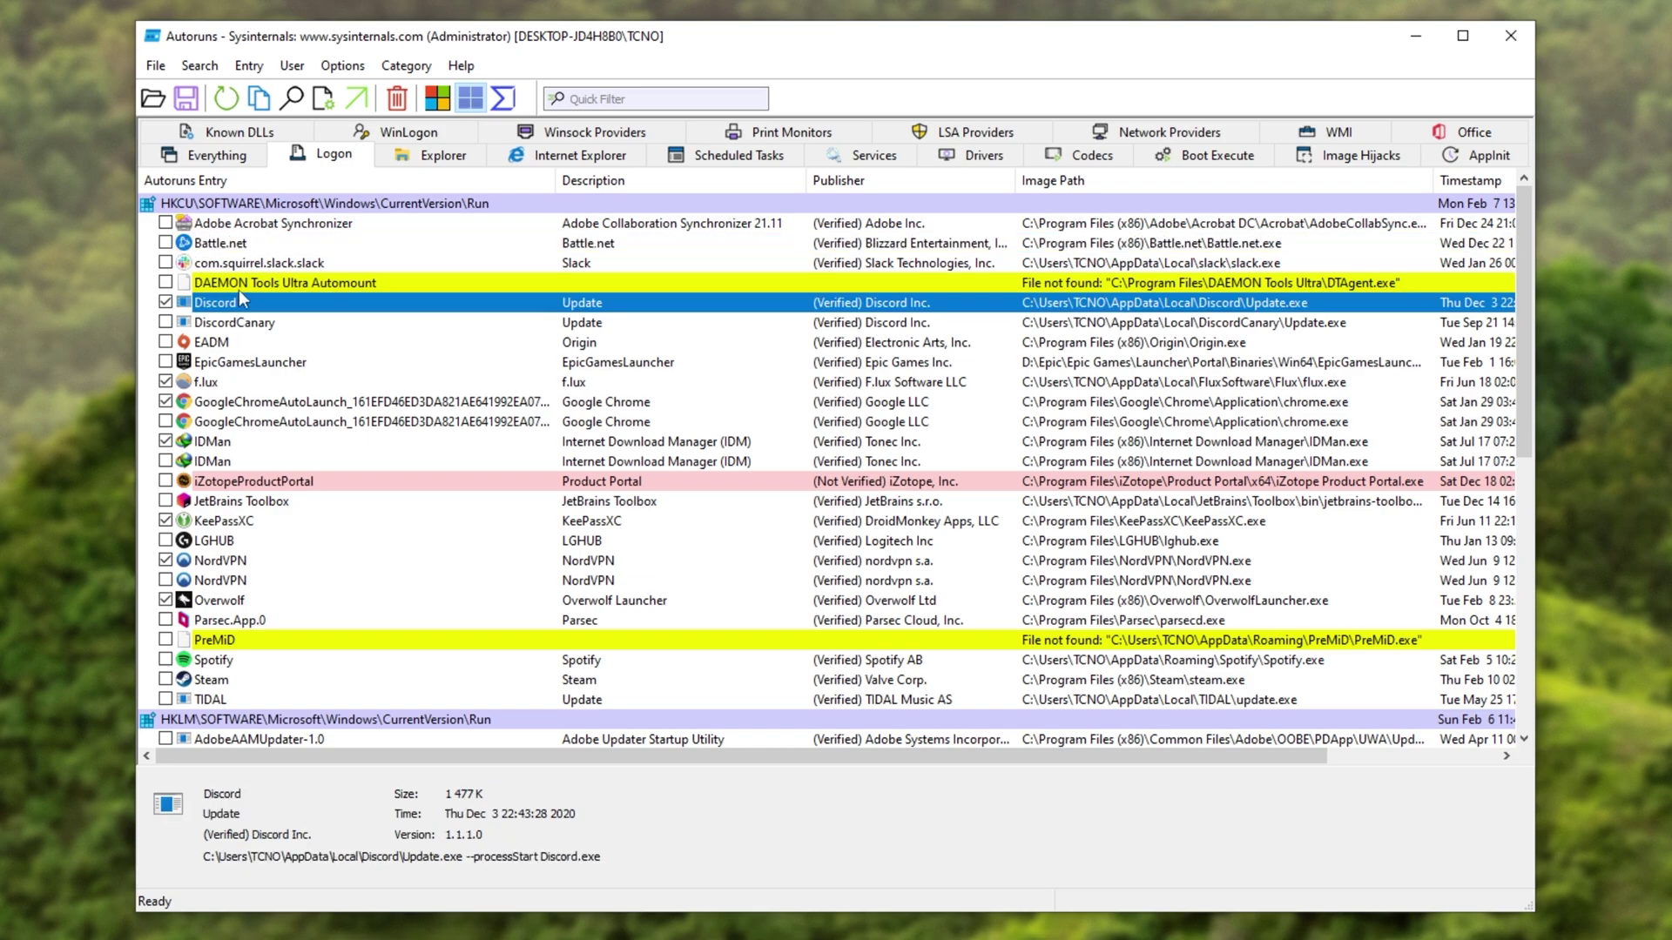
left_click(228, 383)
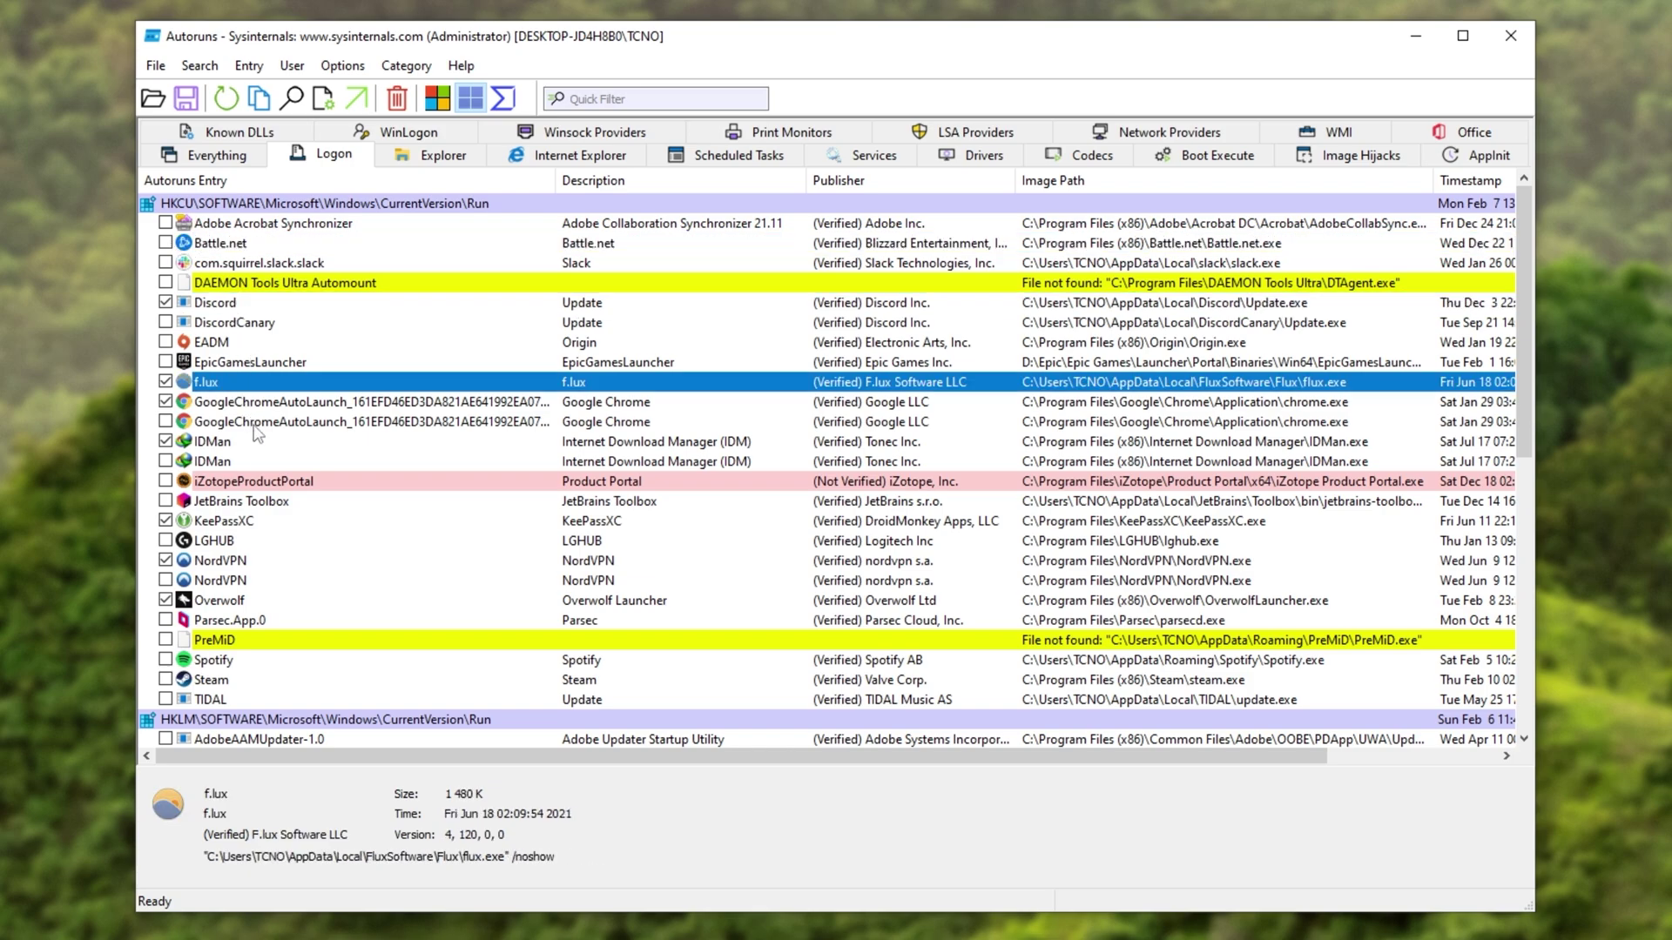
left_click(214, 444)
left_click(165, 442)
left_click(206, 522)
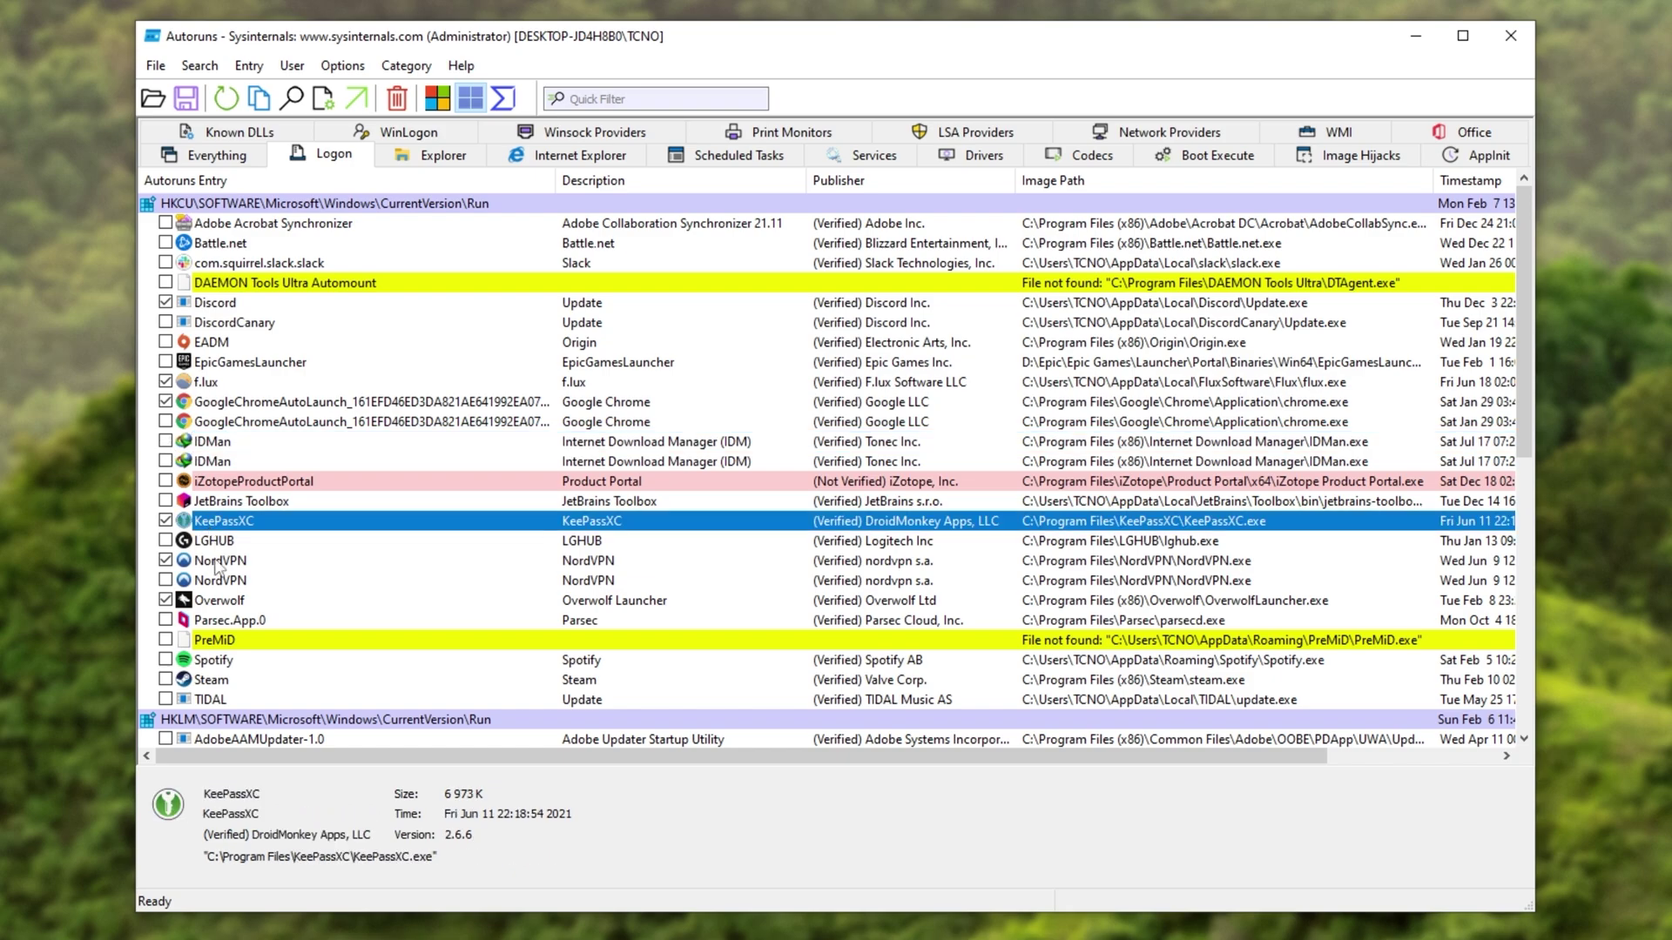
left_click(219, 562)
left_click(240, 600)
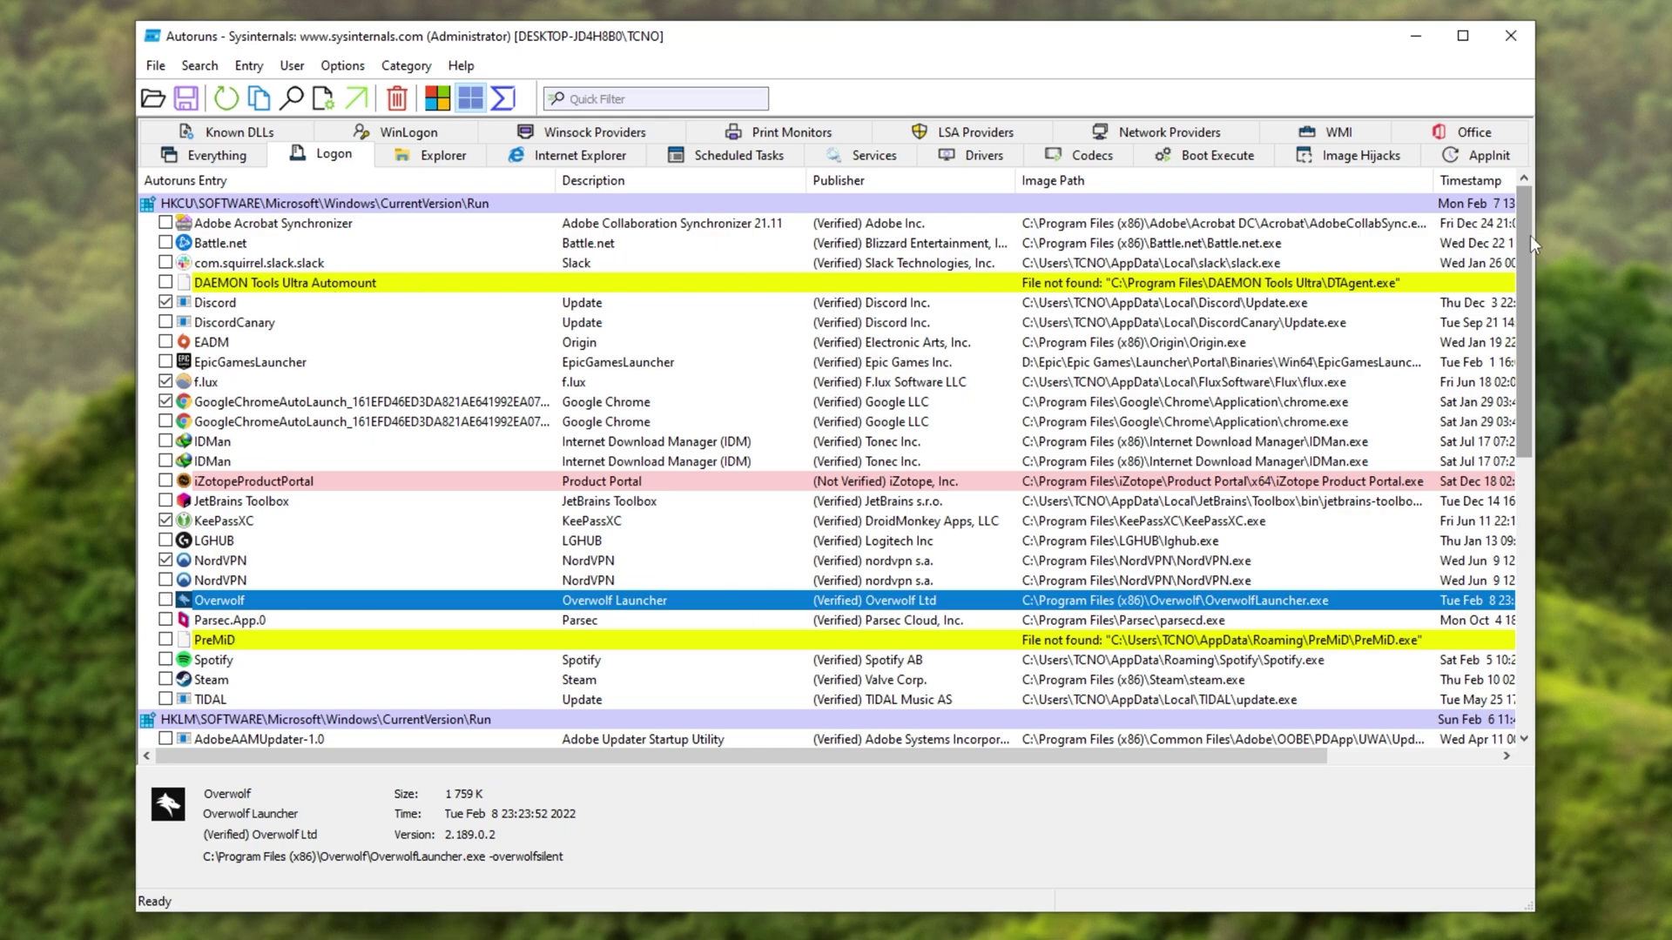
Scroll to the HKLM Run group and inspect the Riot Vanguard tray and ESET egui entries.
left_click_drag(1528, 238, 1522, 484)
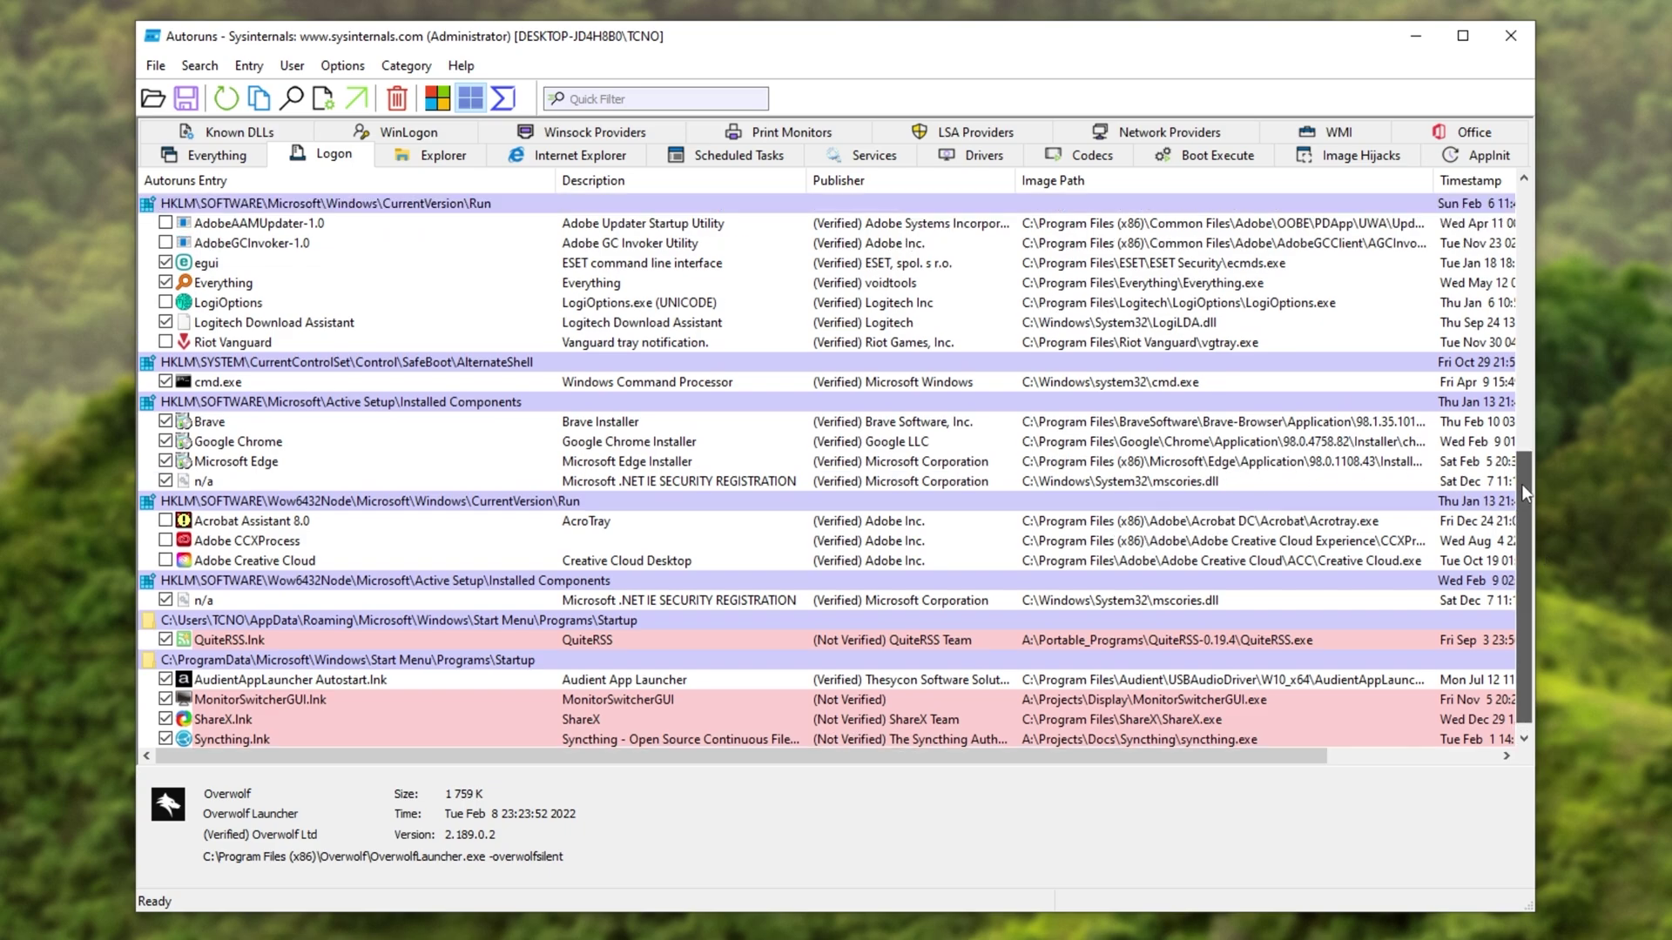
left_click(303, 341)
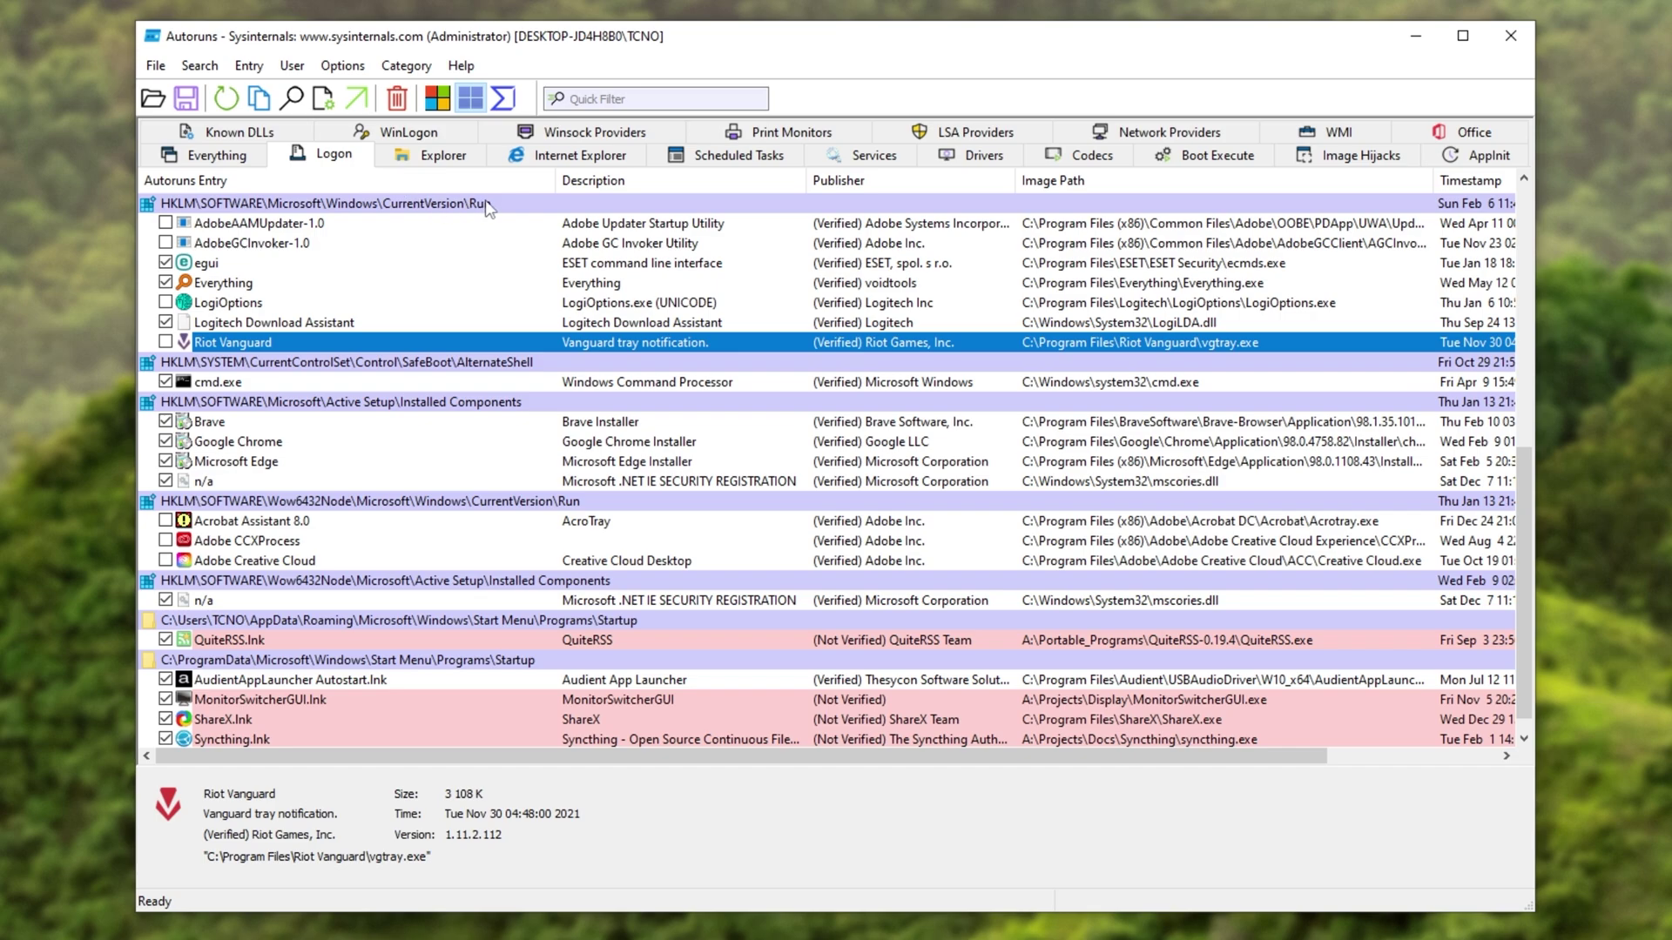
left_click(641, 207)
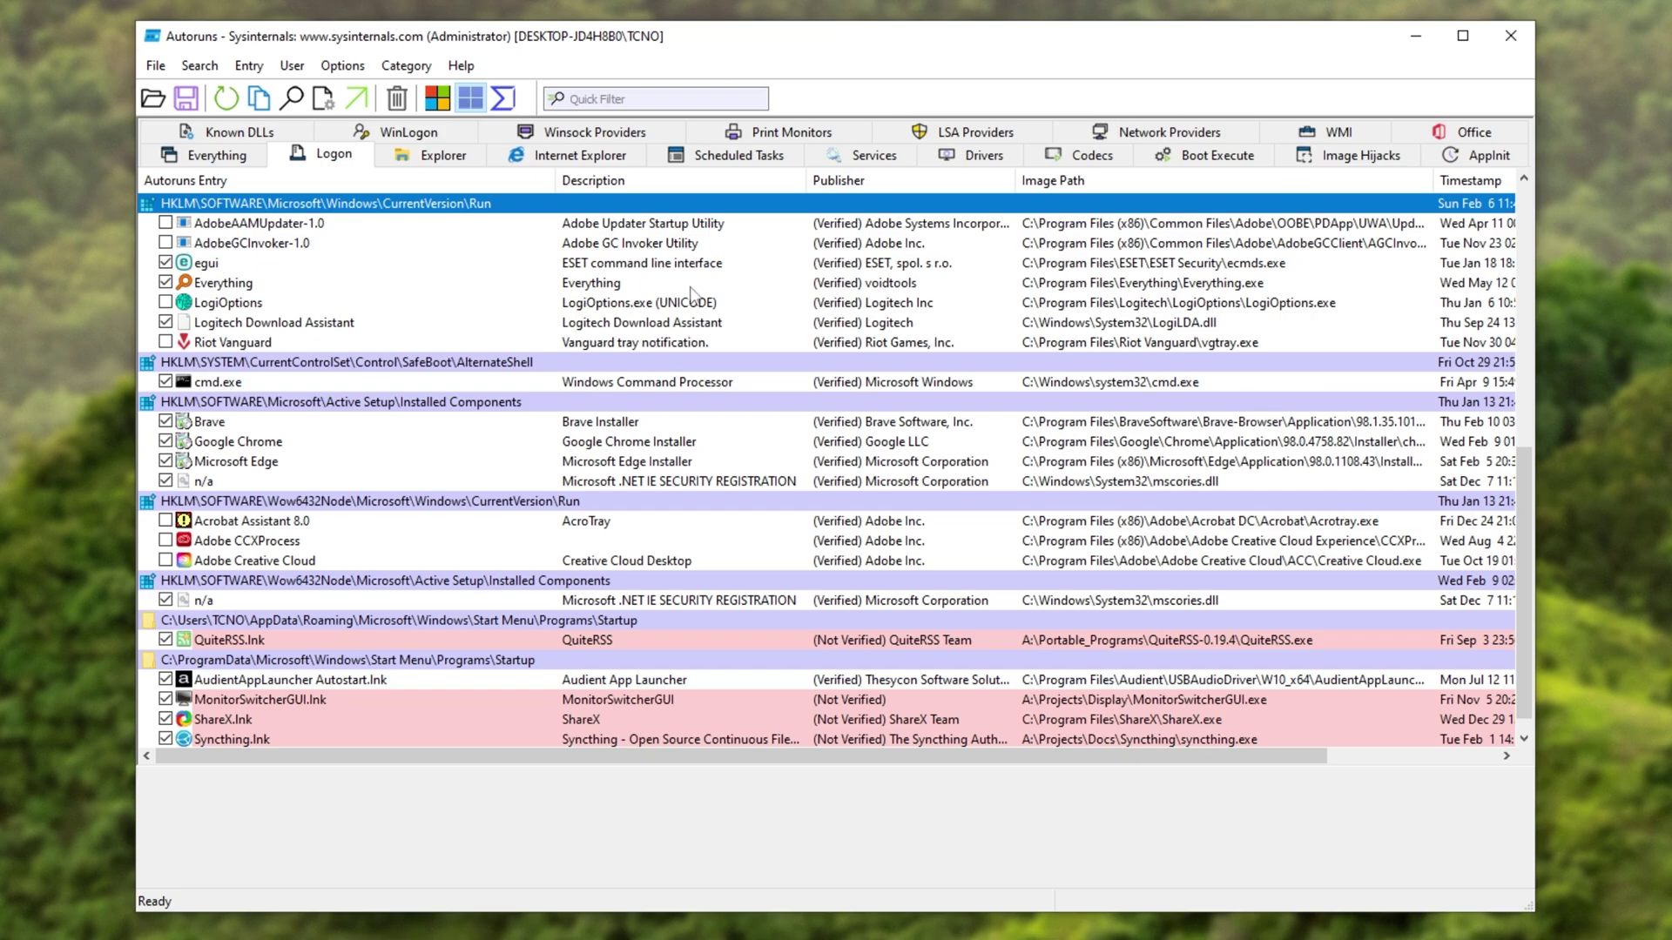
left_click(261, 345)
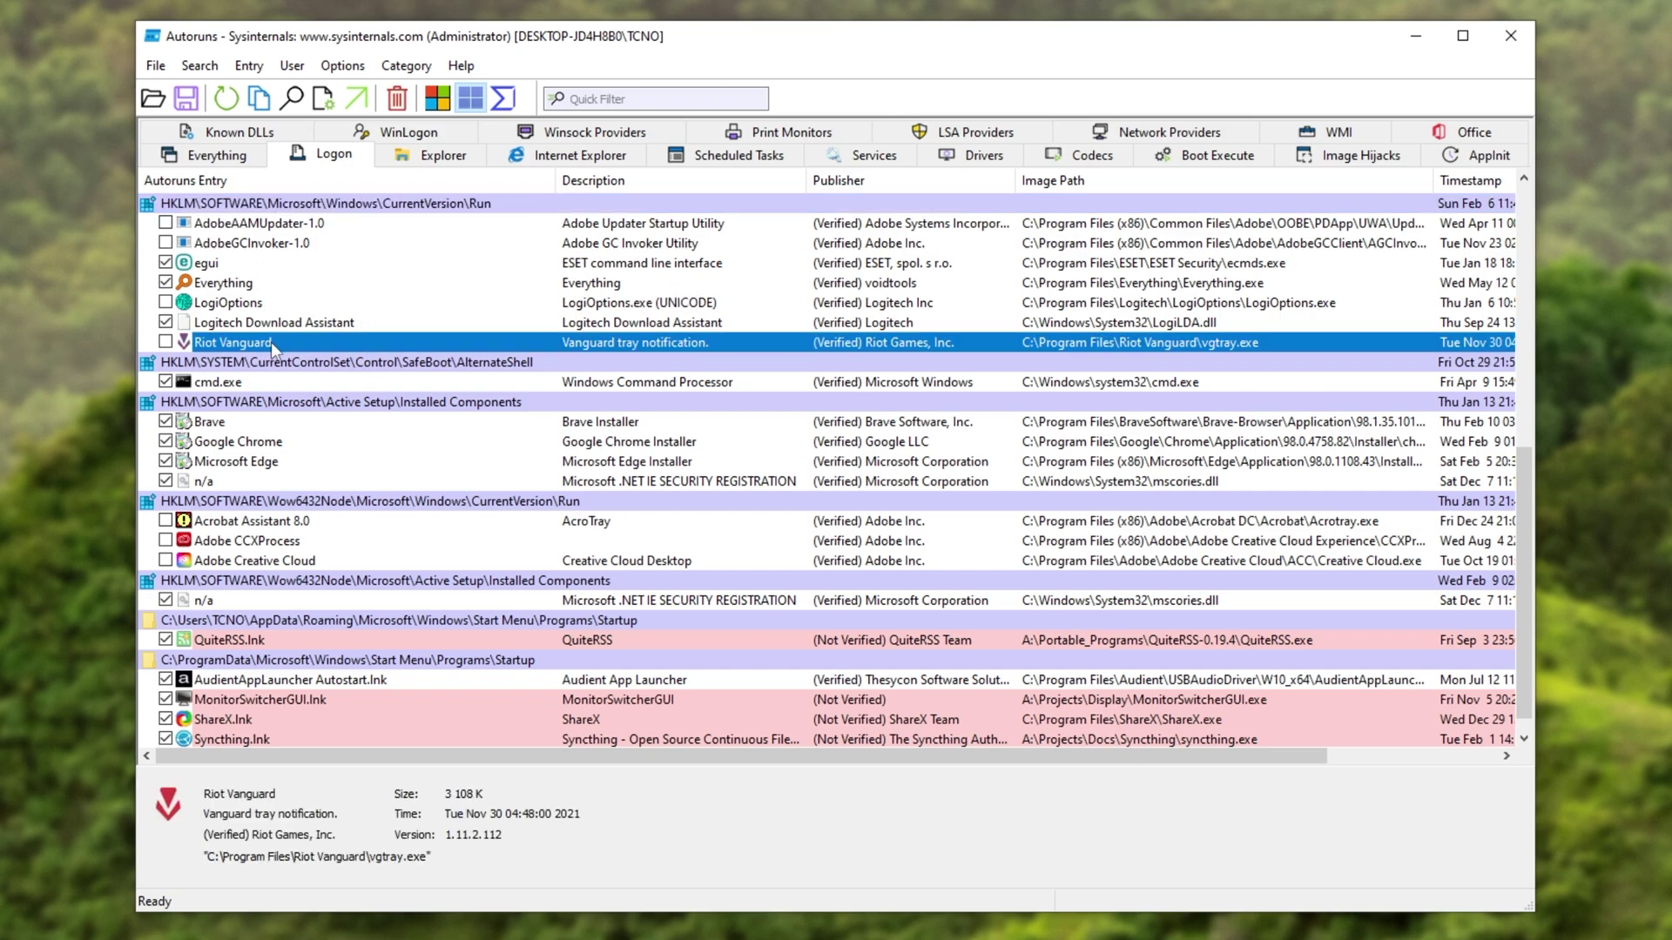
left_click(210, 265)
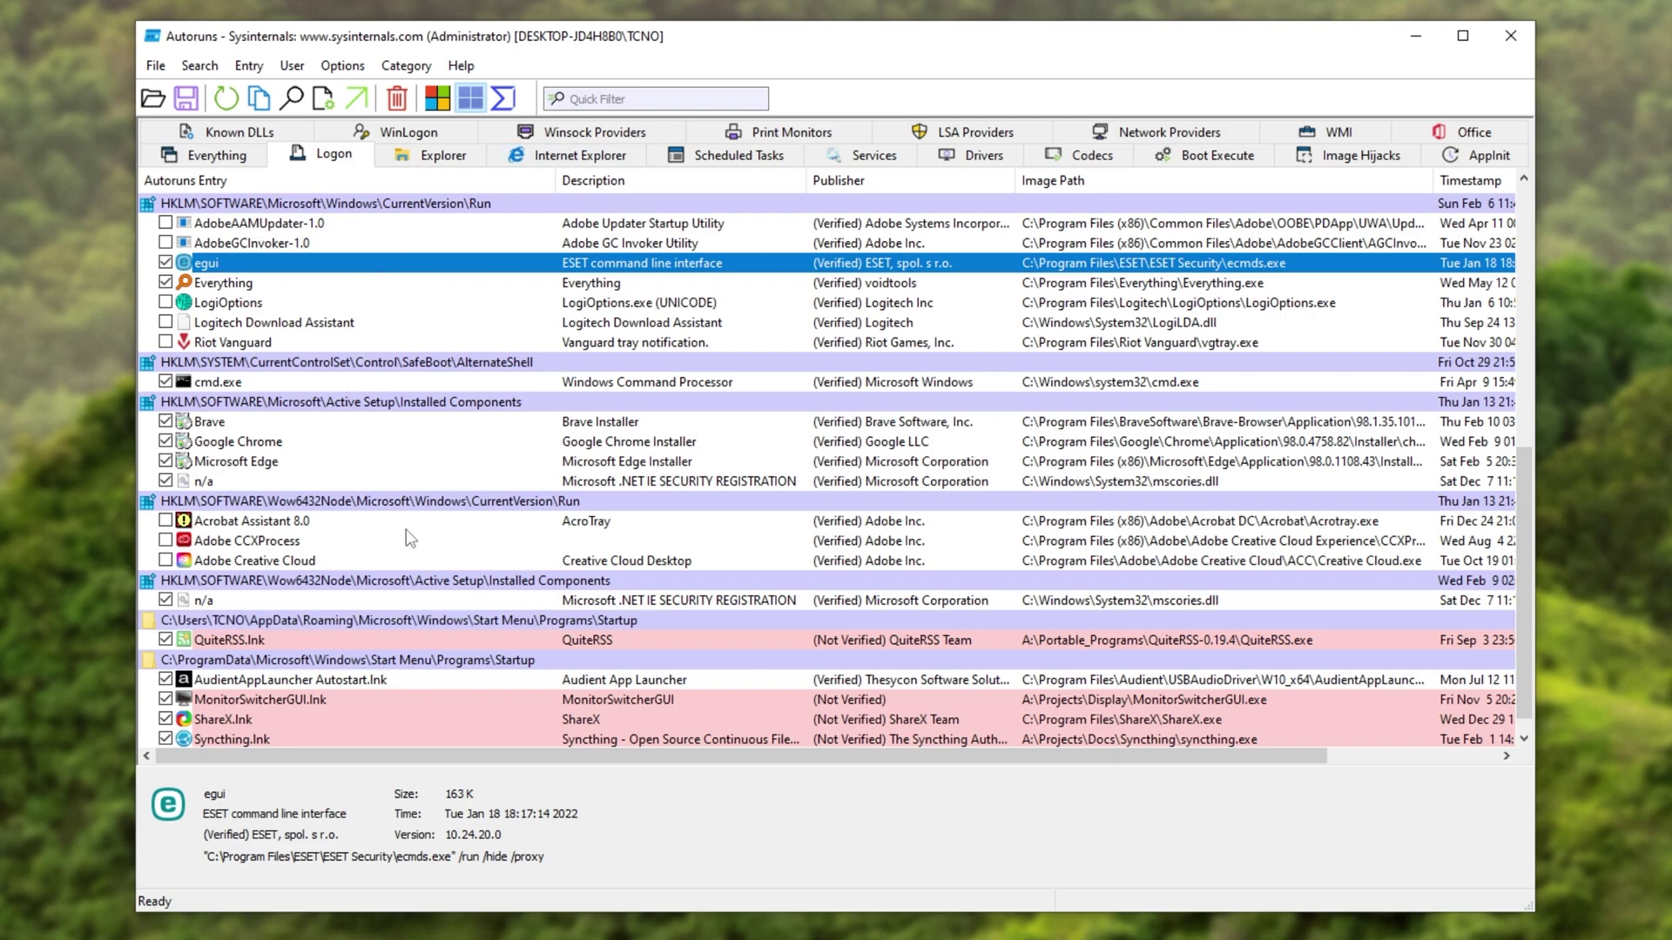
scroll(397, 551, "down", 1)
left_click(628, 344)
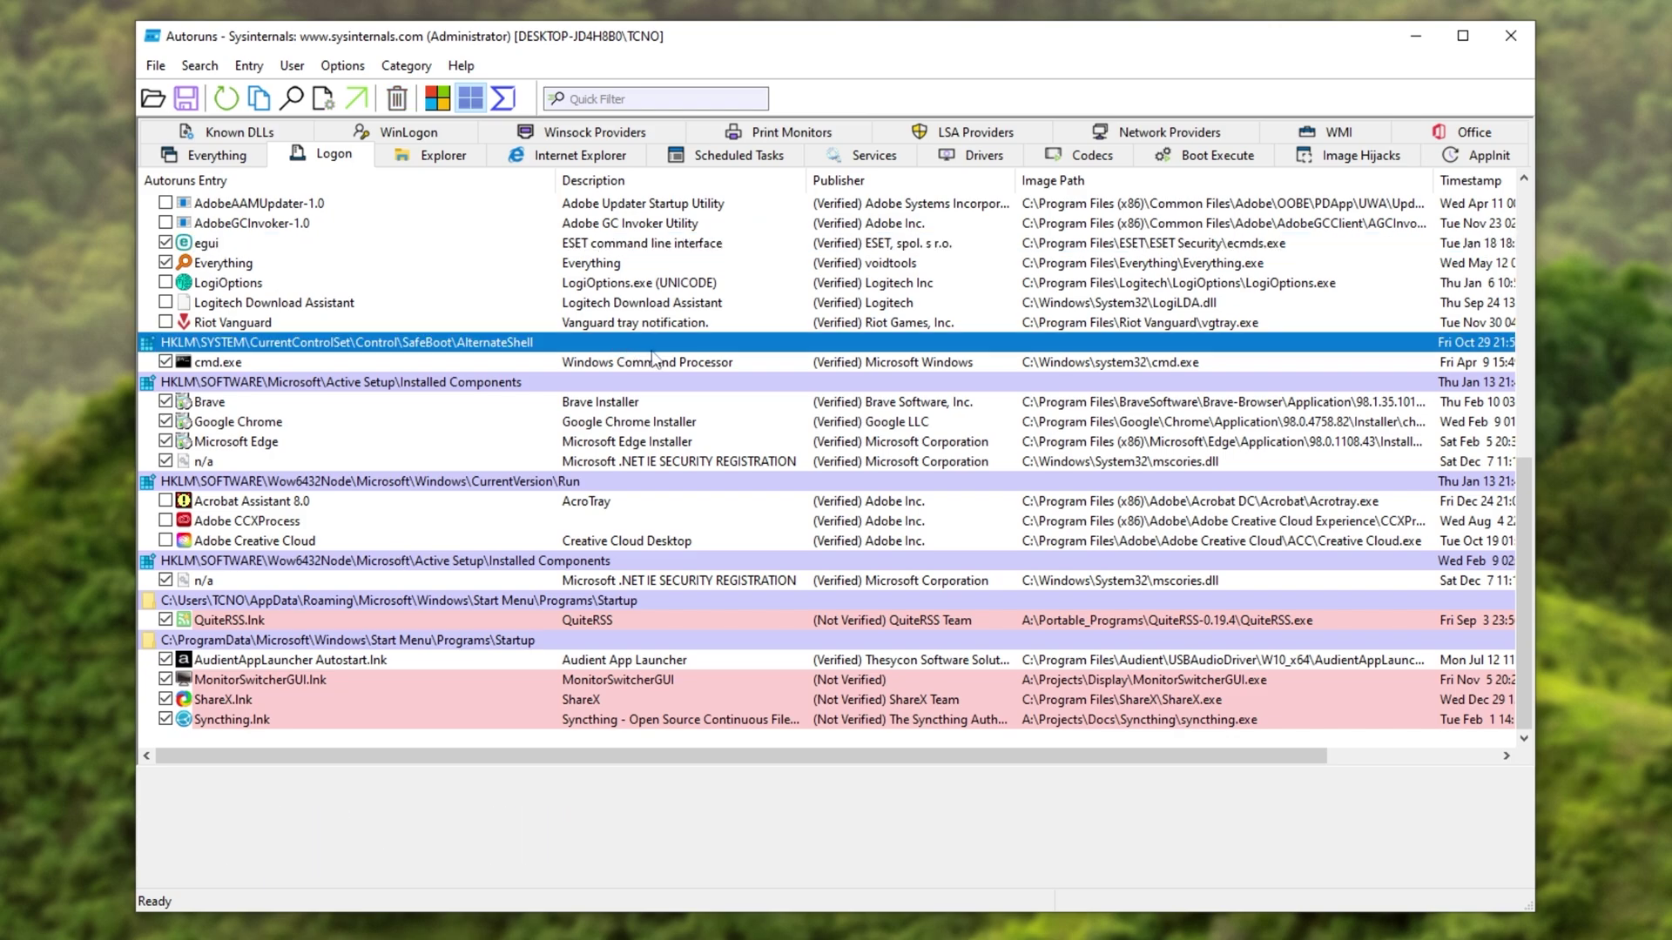
left_click(418, 383)
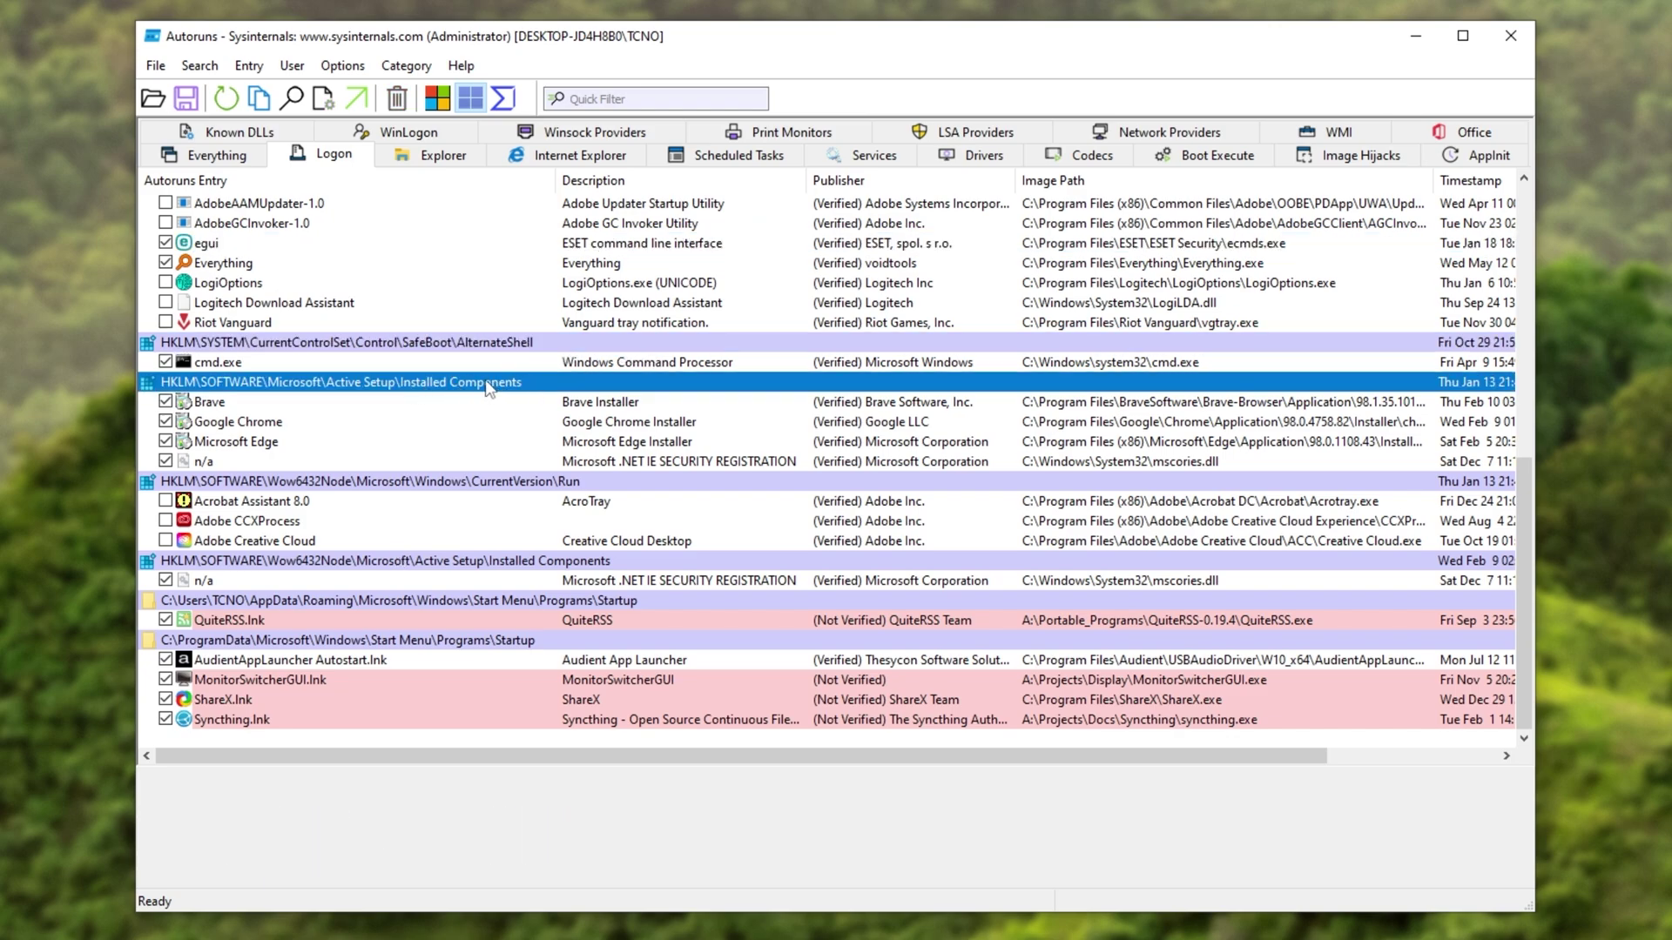
left_click(591, 564)
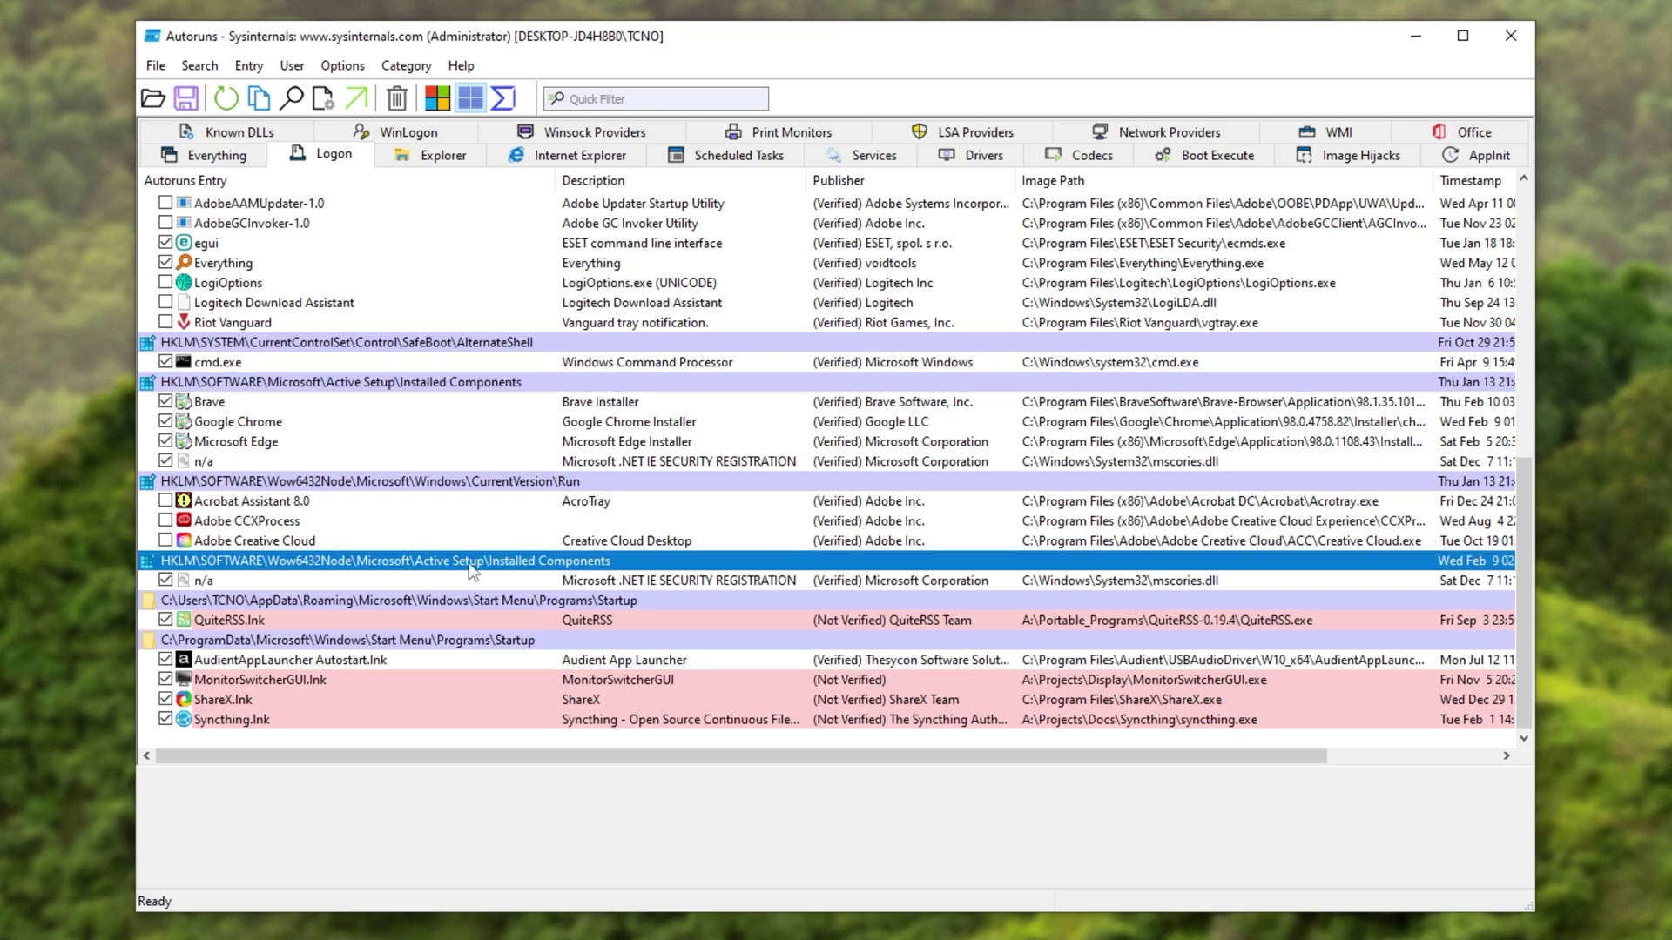
left_click(372, 407)
left_click(384, 427)
left_click(334, 389)
left_click(350, 404)
left_click(340, 427)
left_click(341, 458)
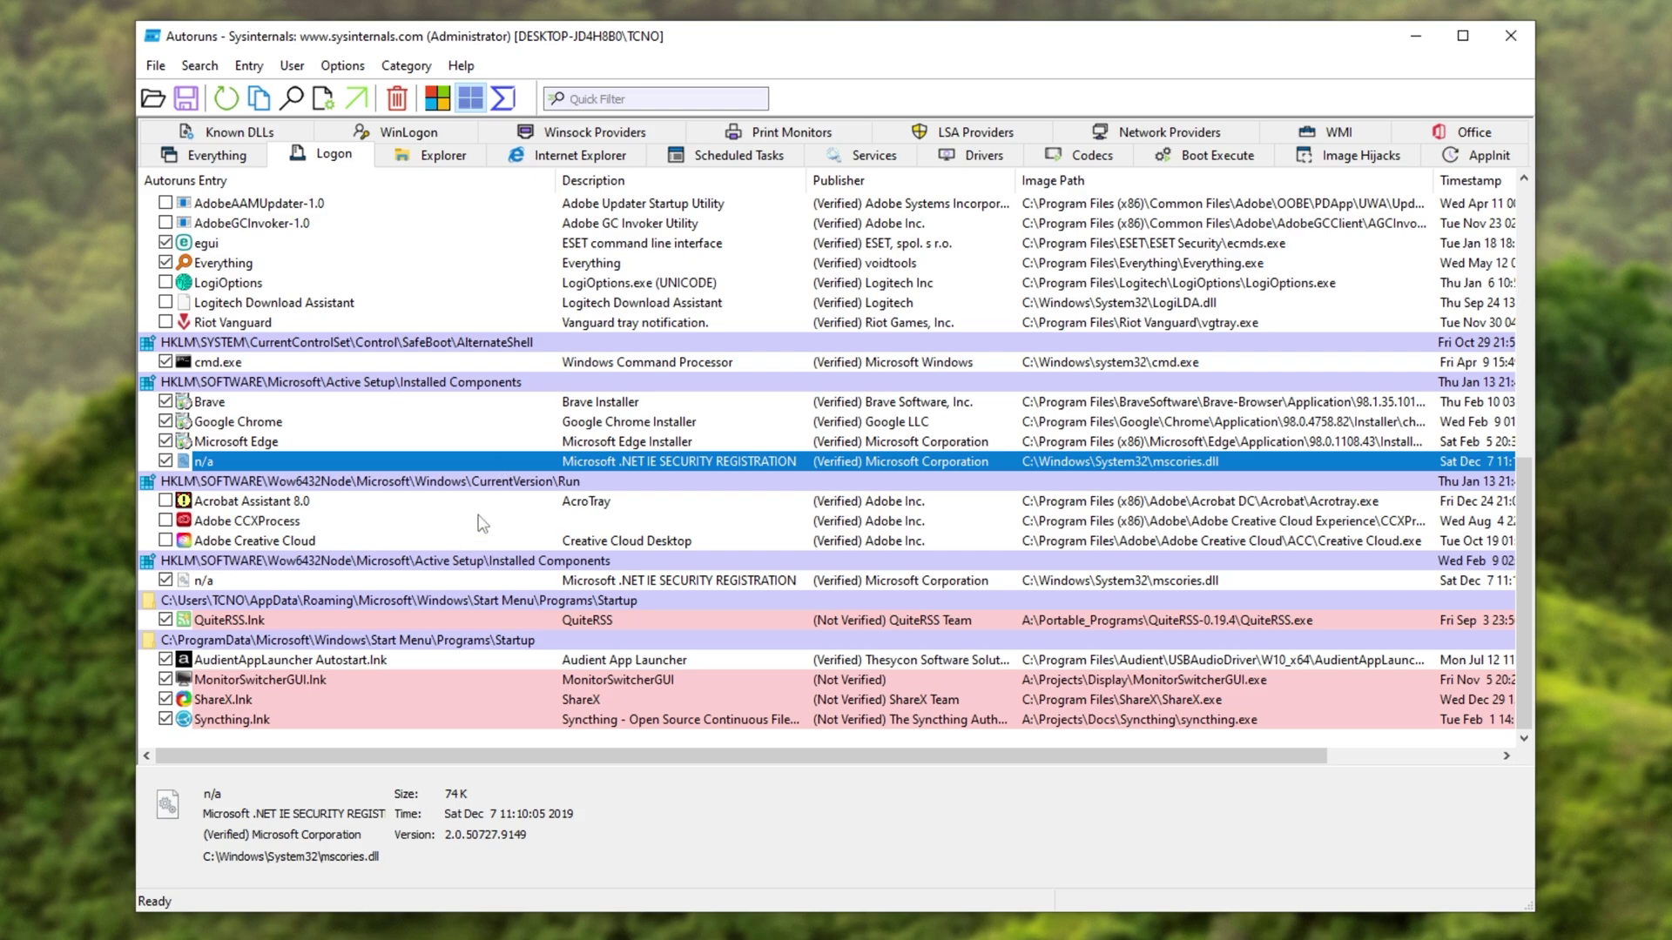
scroll(482, 523, "up", 9)
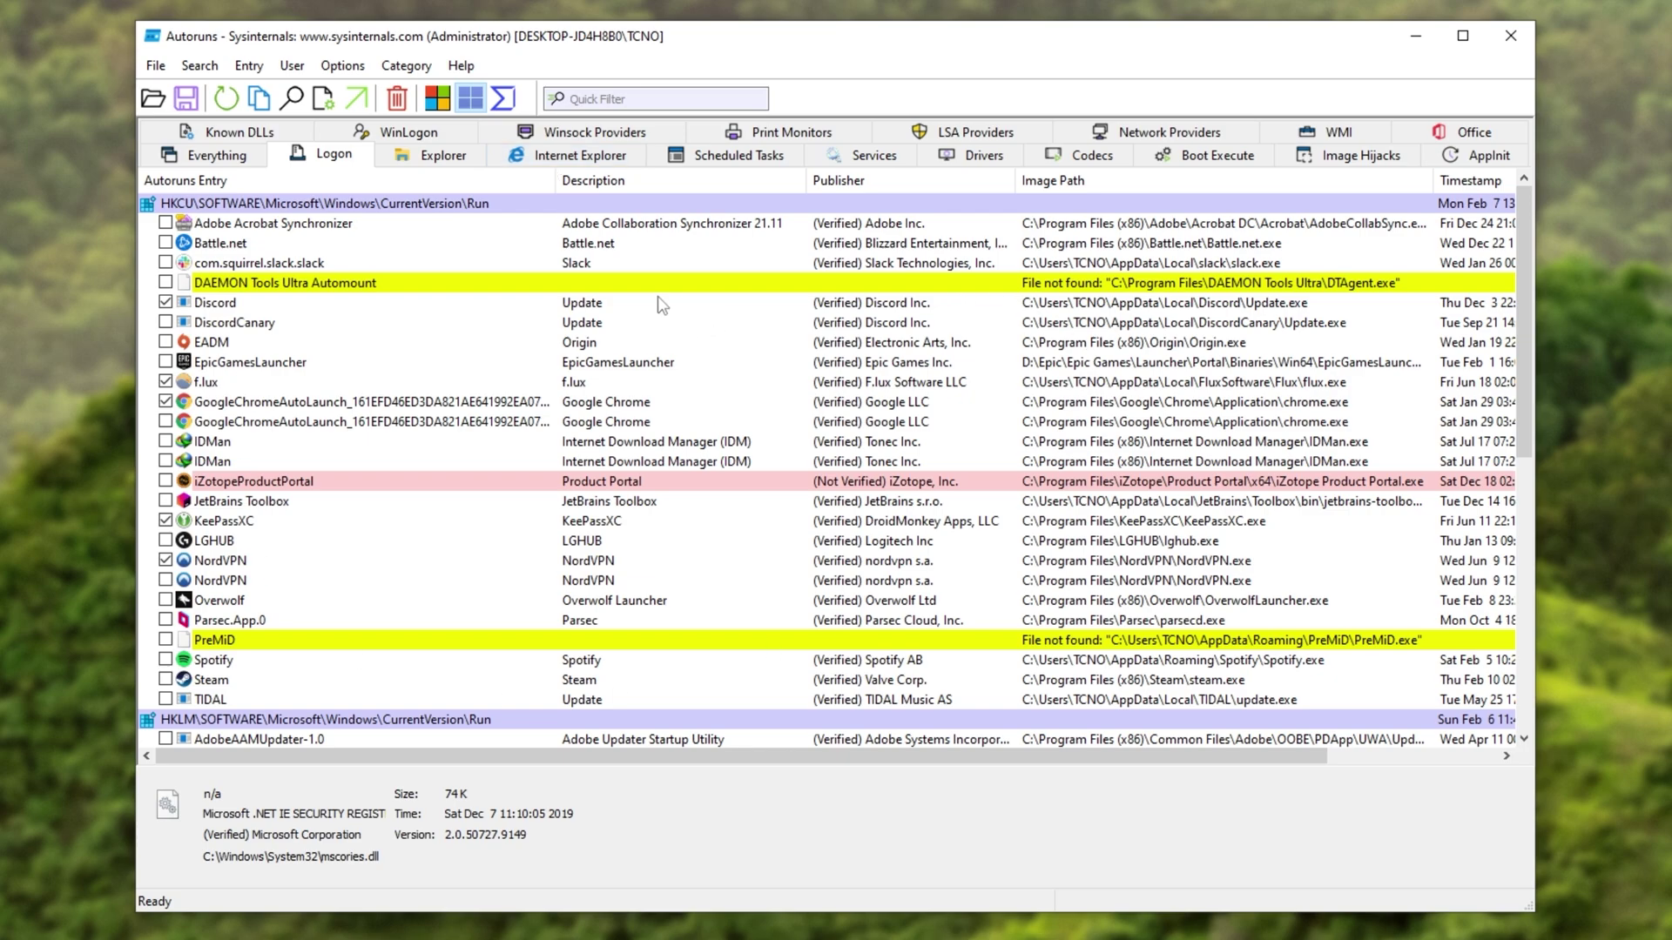
Show scheduled tasks and inspect ASUS AcPowerNotification, ASUS RamDisk and Media Sharing UpdateLibrary.
left_click(696, 168)
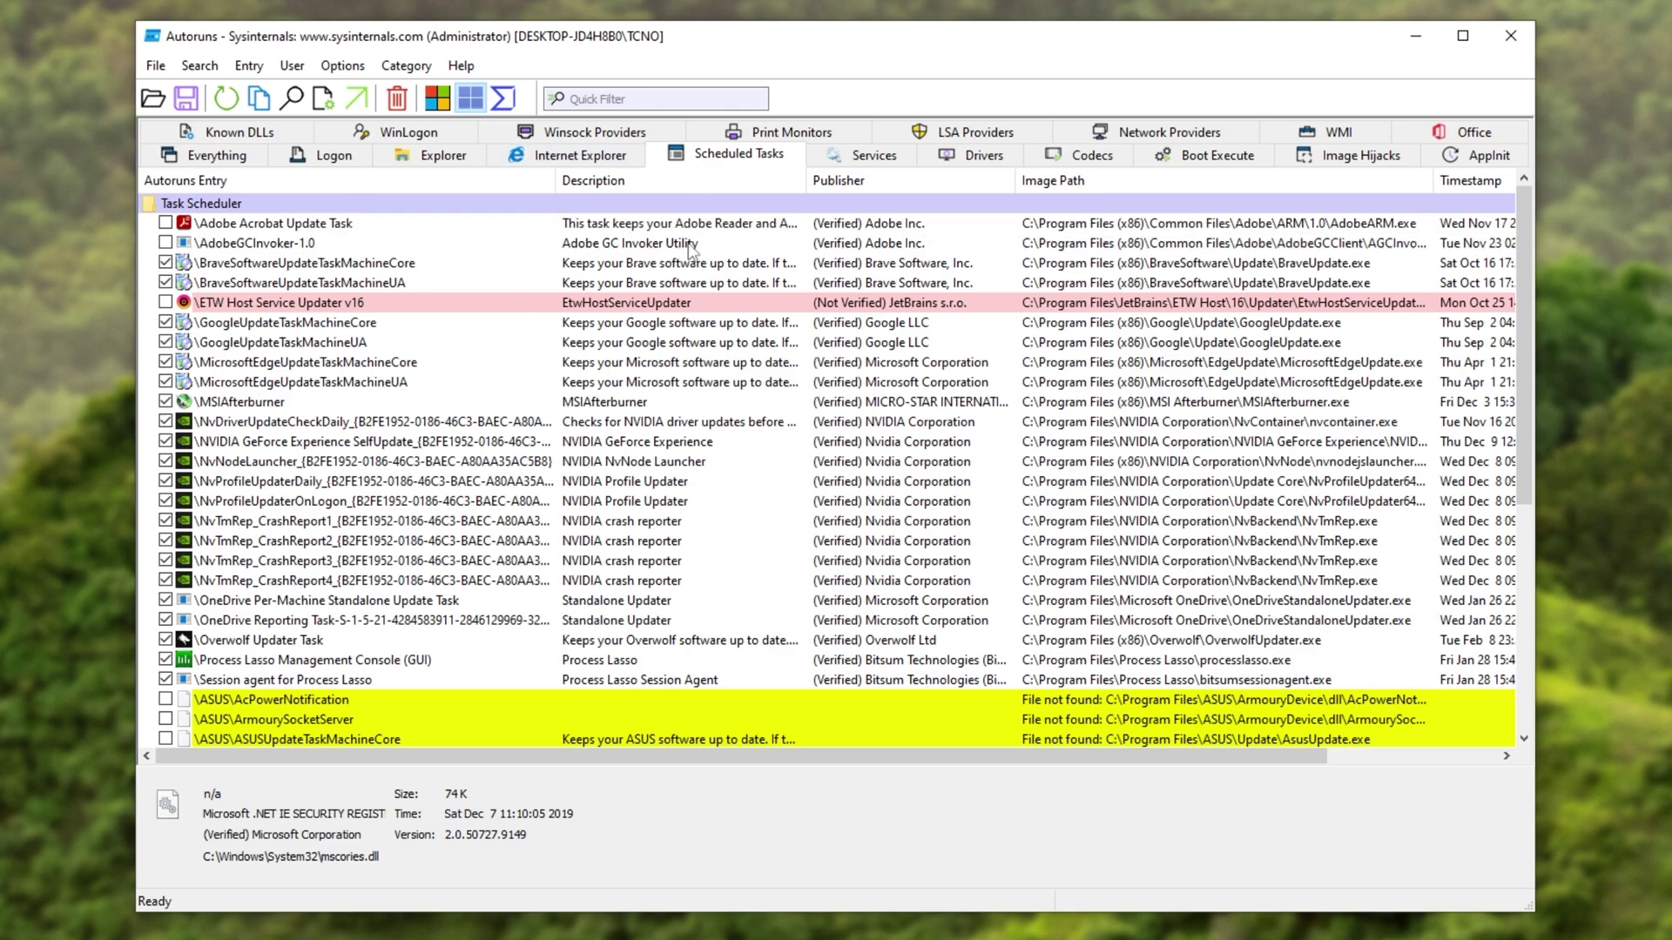
scroll(471, 318, "down", 5)
left_click(339, 402)
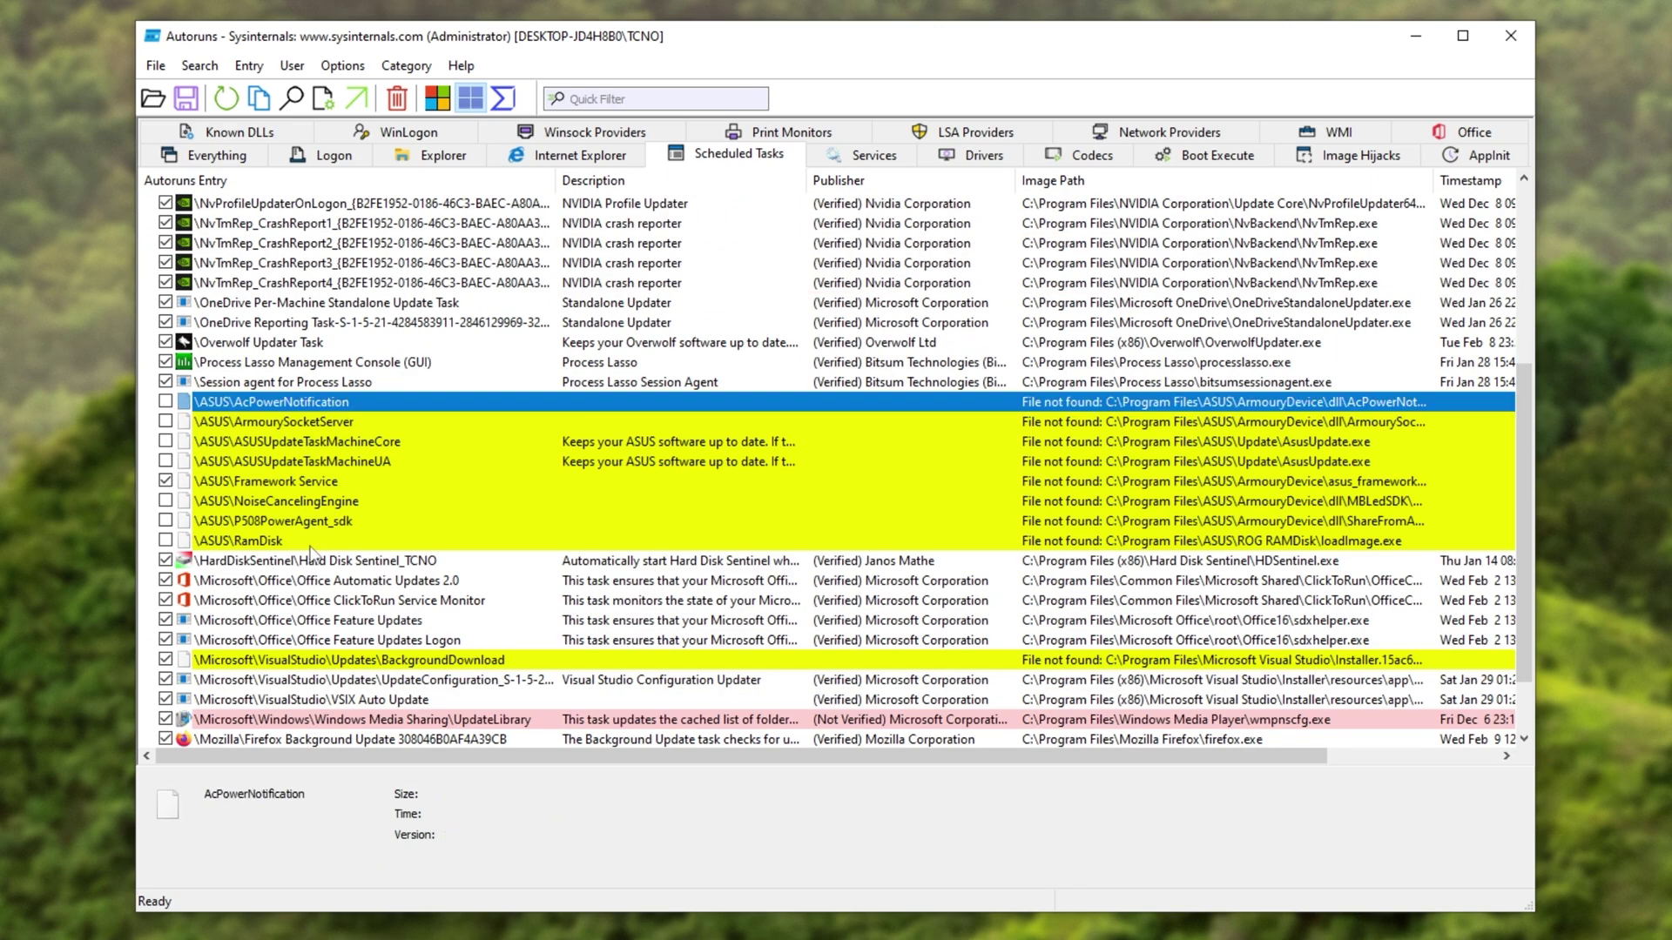
left_click(309, 543)
left_click(596, 719)
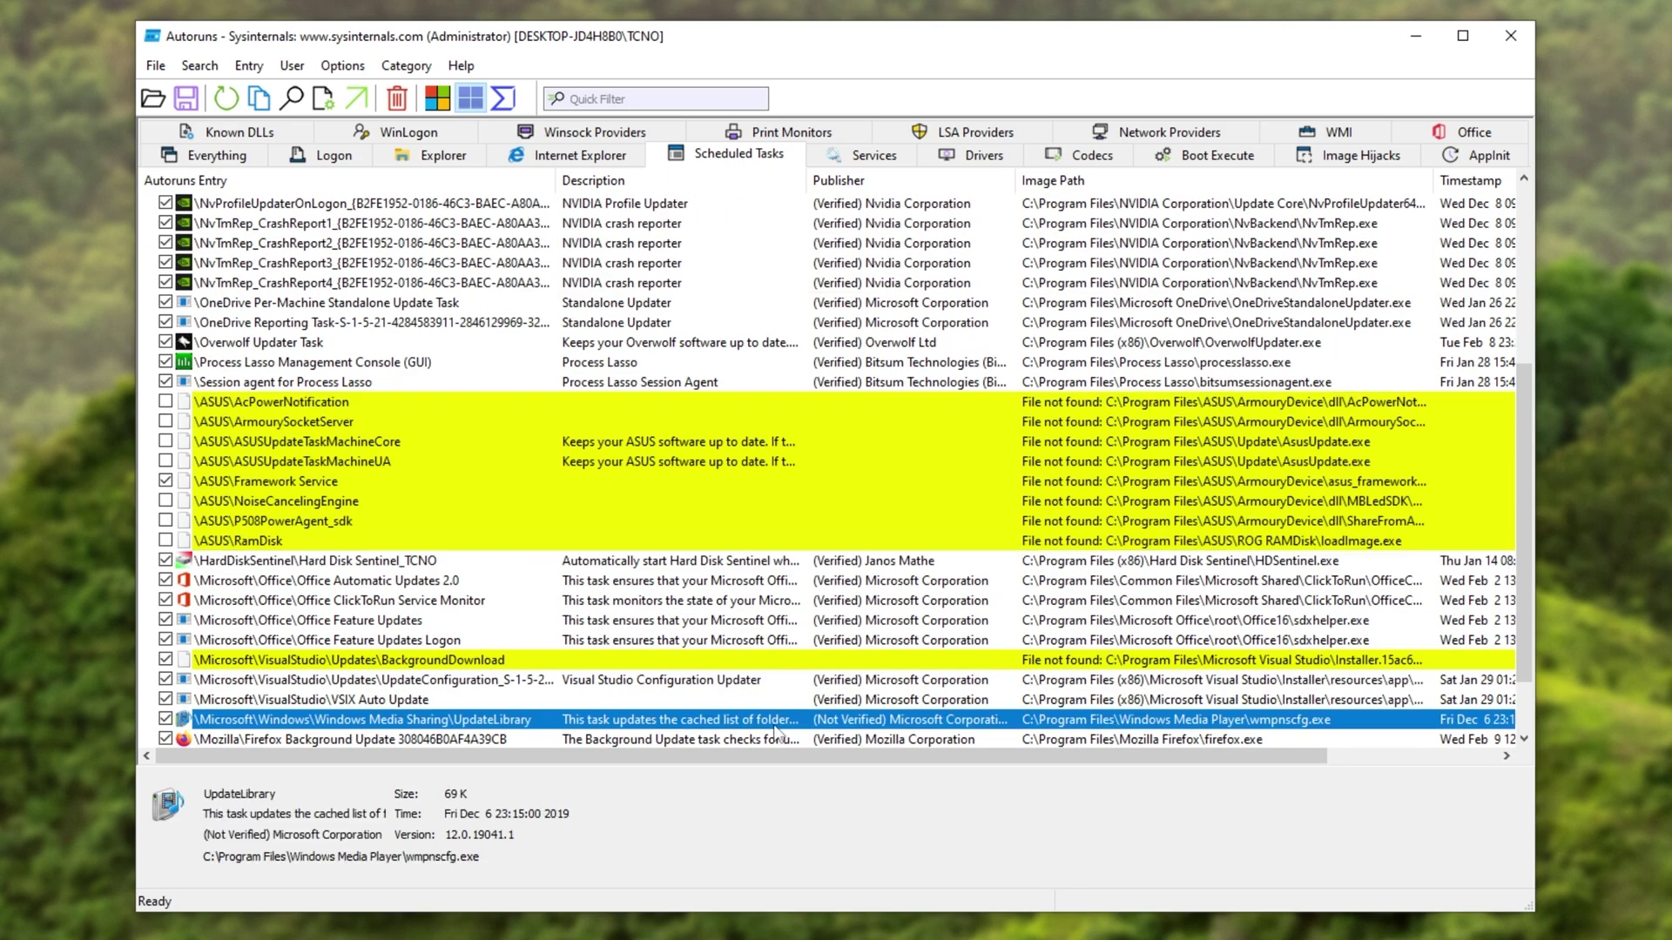
scroll(515, 729, "up", 5)
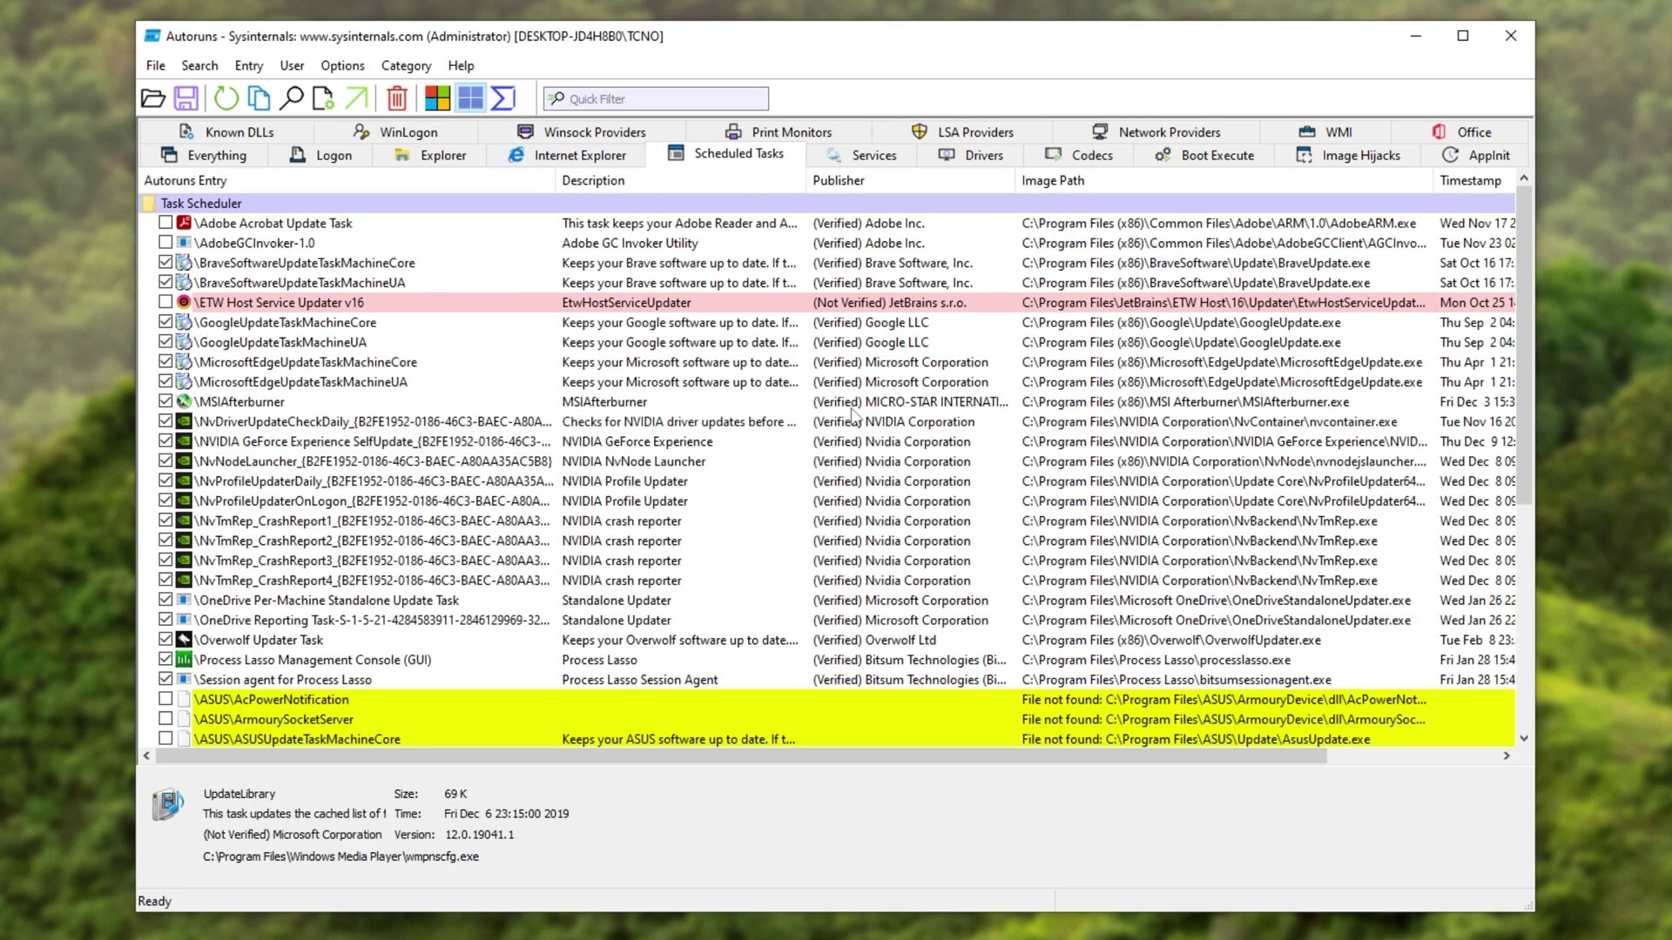
Inspect GoogleUpdateTaskMachineCore and Adobe Acrobat Update Task, then untick Overwolf Updater Task.
left_click_drag(1202, 756, 1373, 755)
left_click(1307, 325)
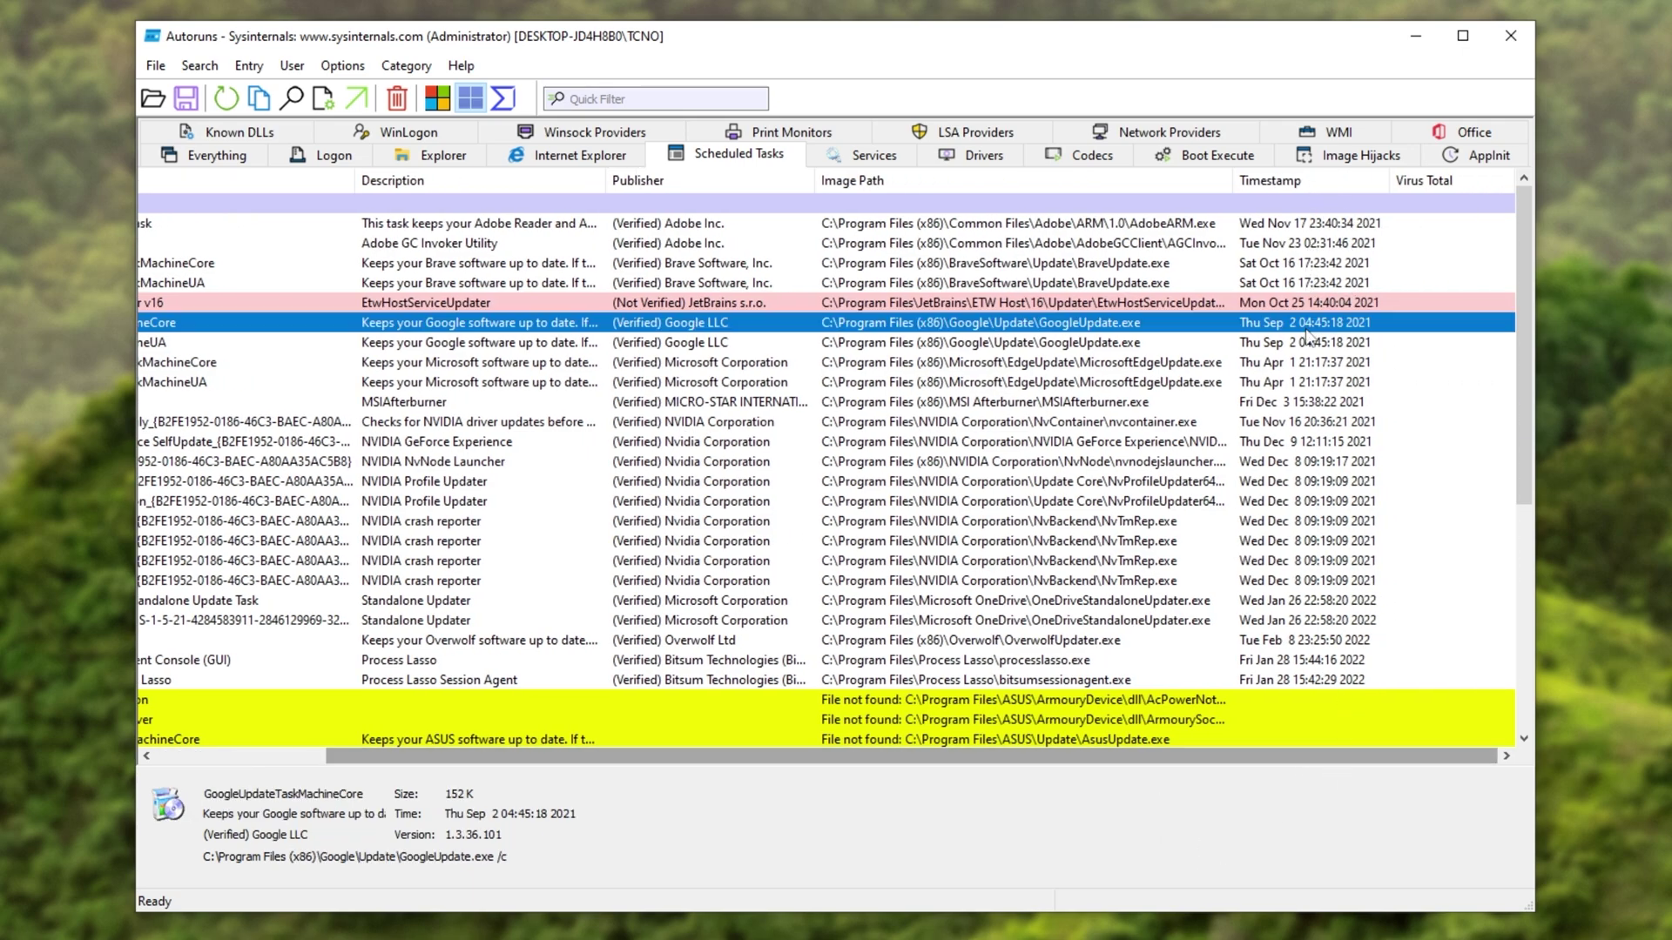
scroll(352, 322, "left", 5)
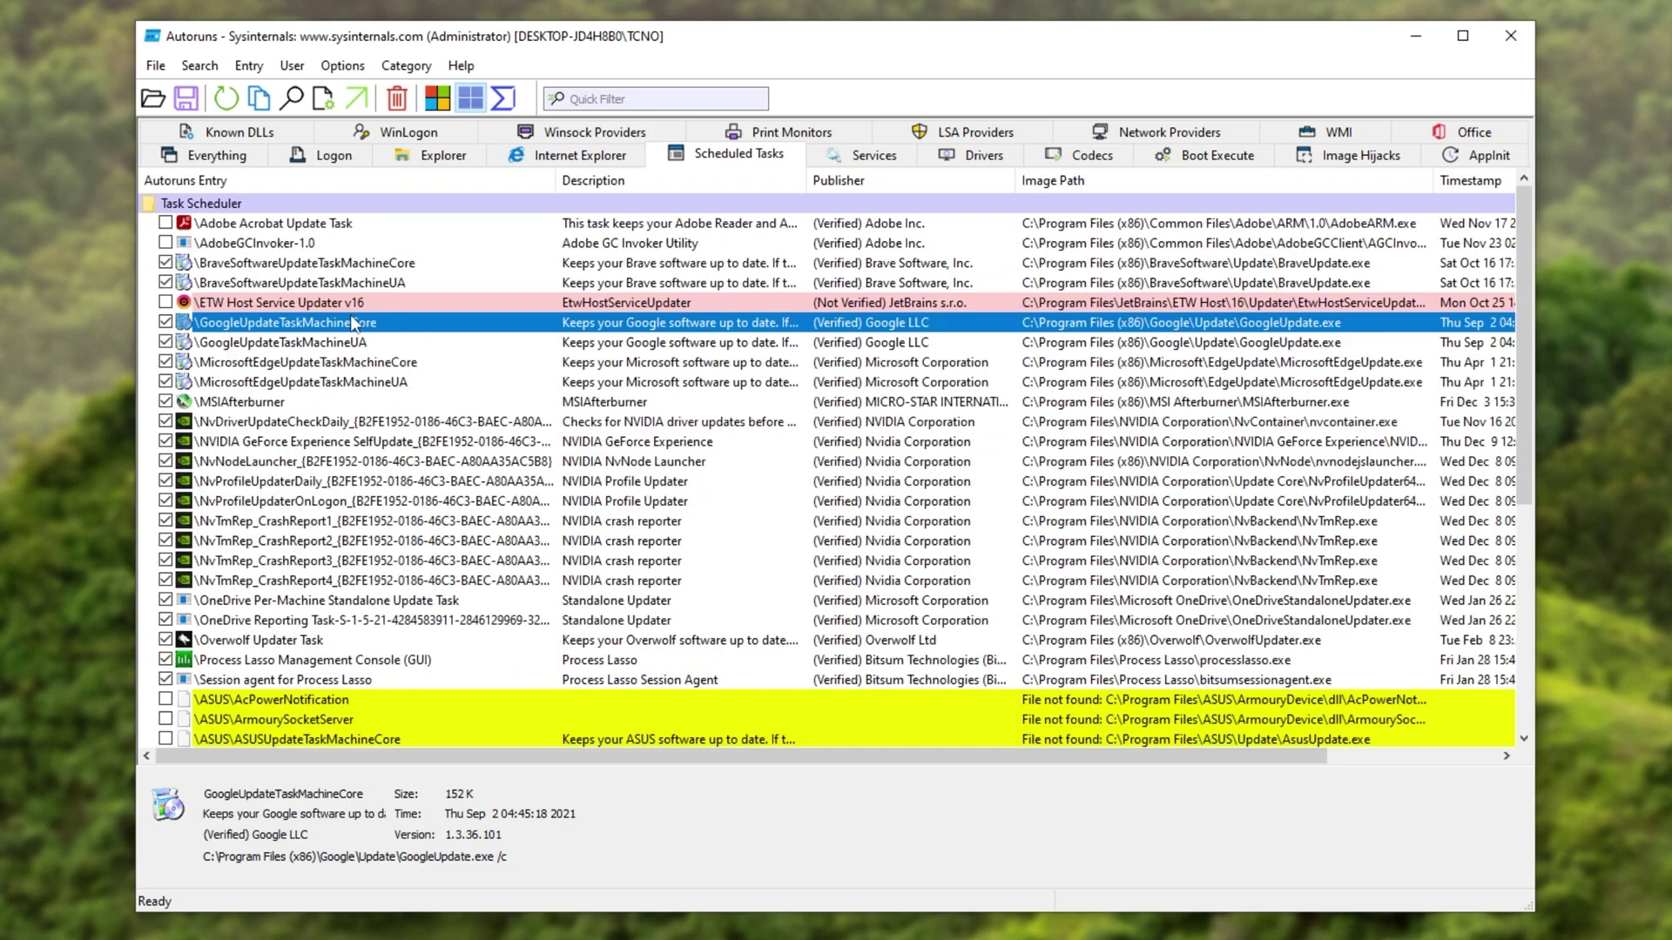
left_click(329, 227)
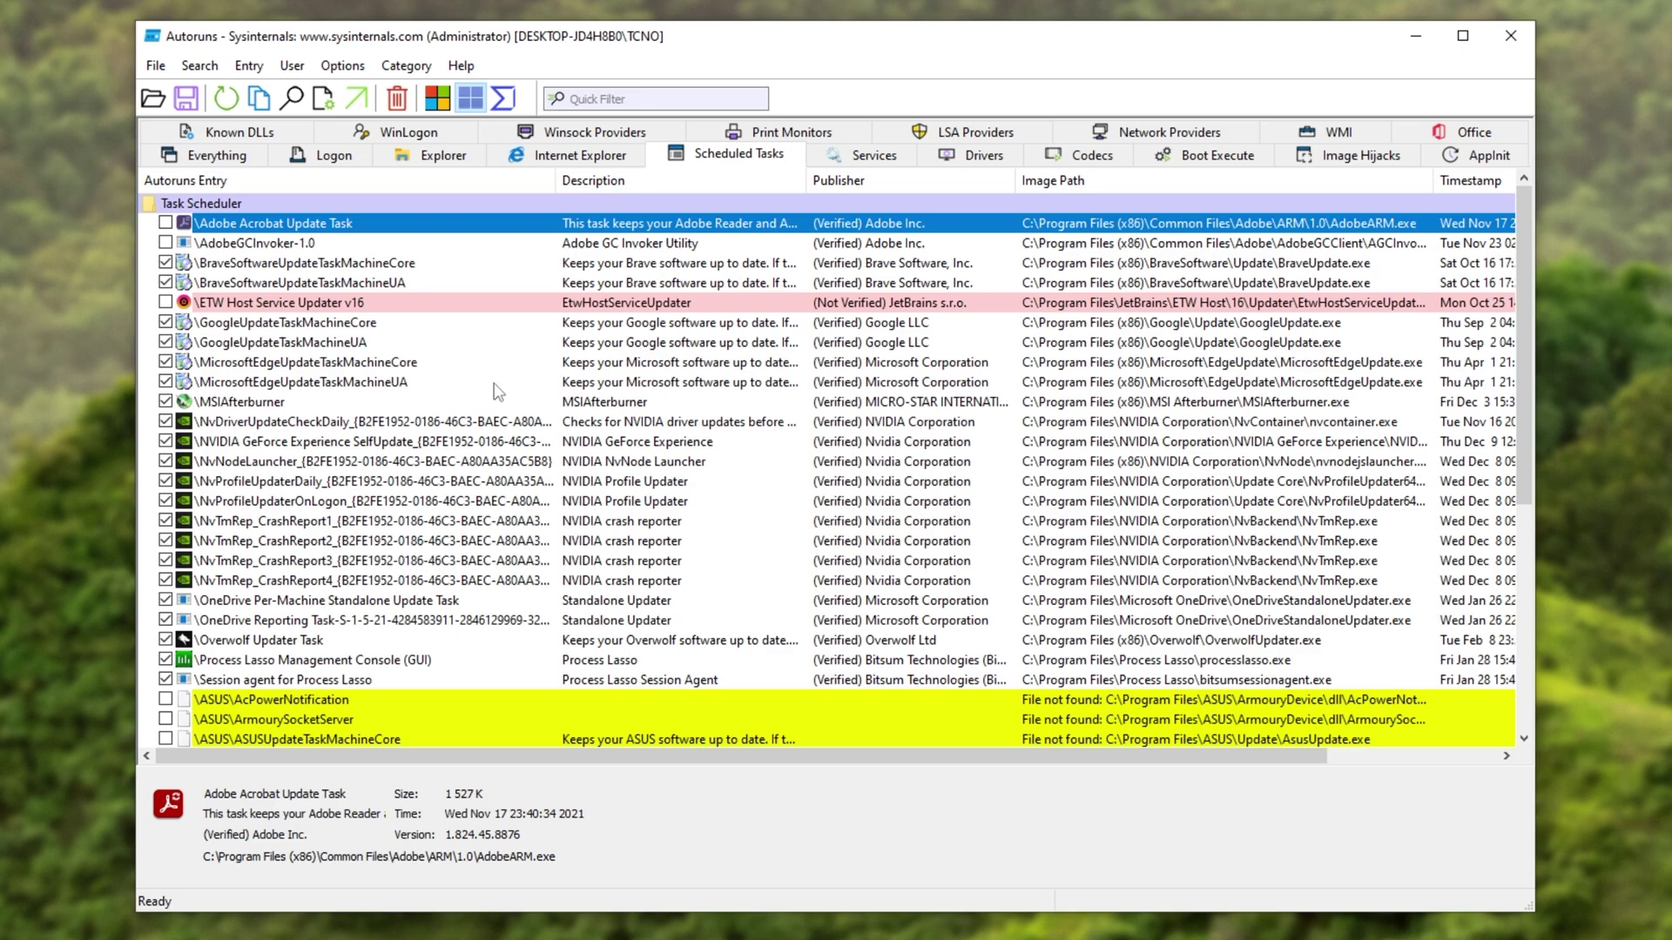
left_click(229, 644)
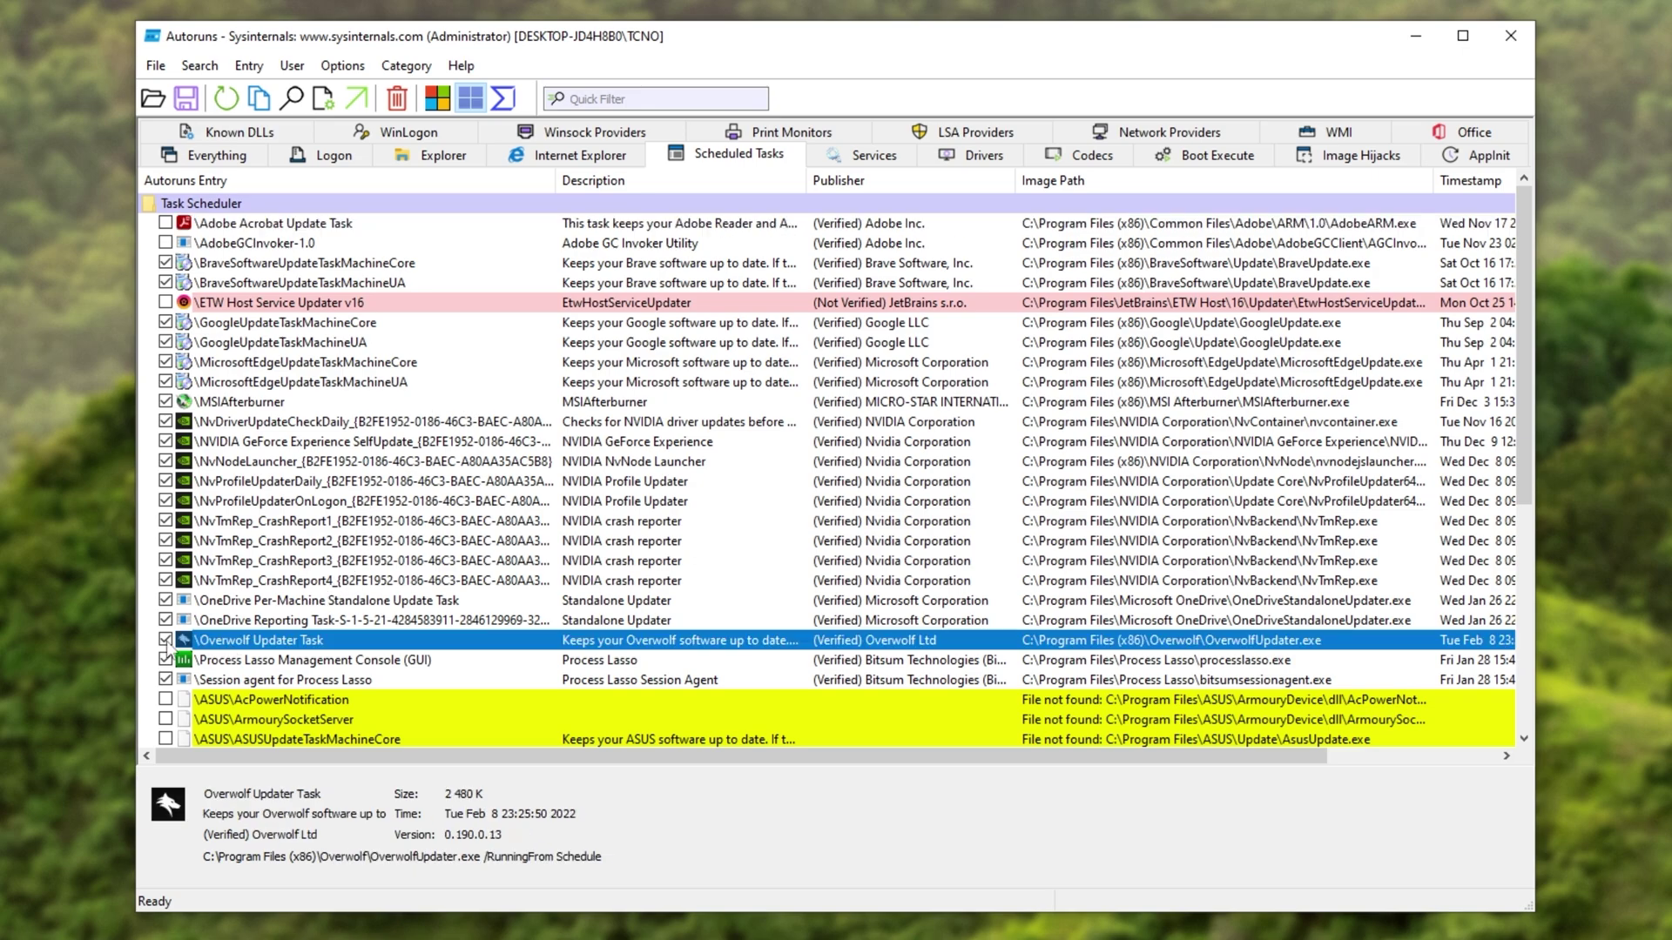
left_click(166, 641)
Show the Services list and briefly check the Windows Services console before closing it.
left_click(875, 157)
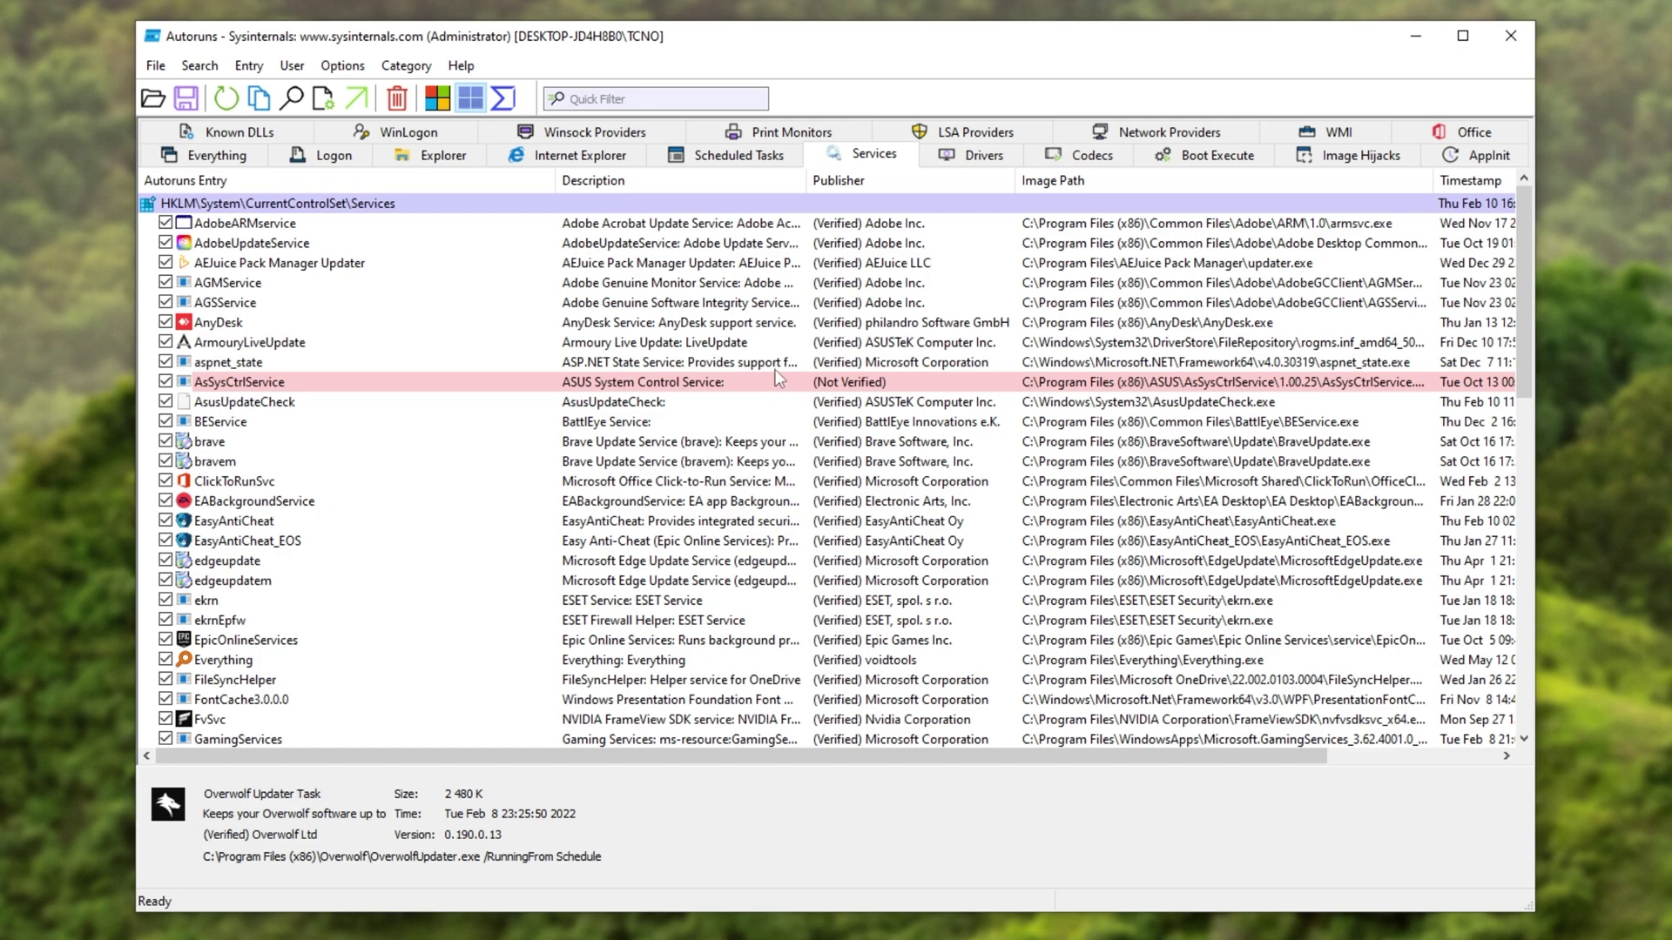
key("super")
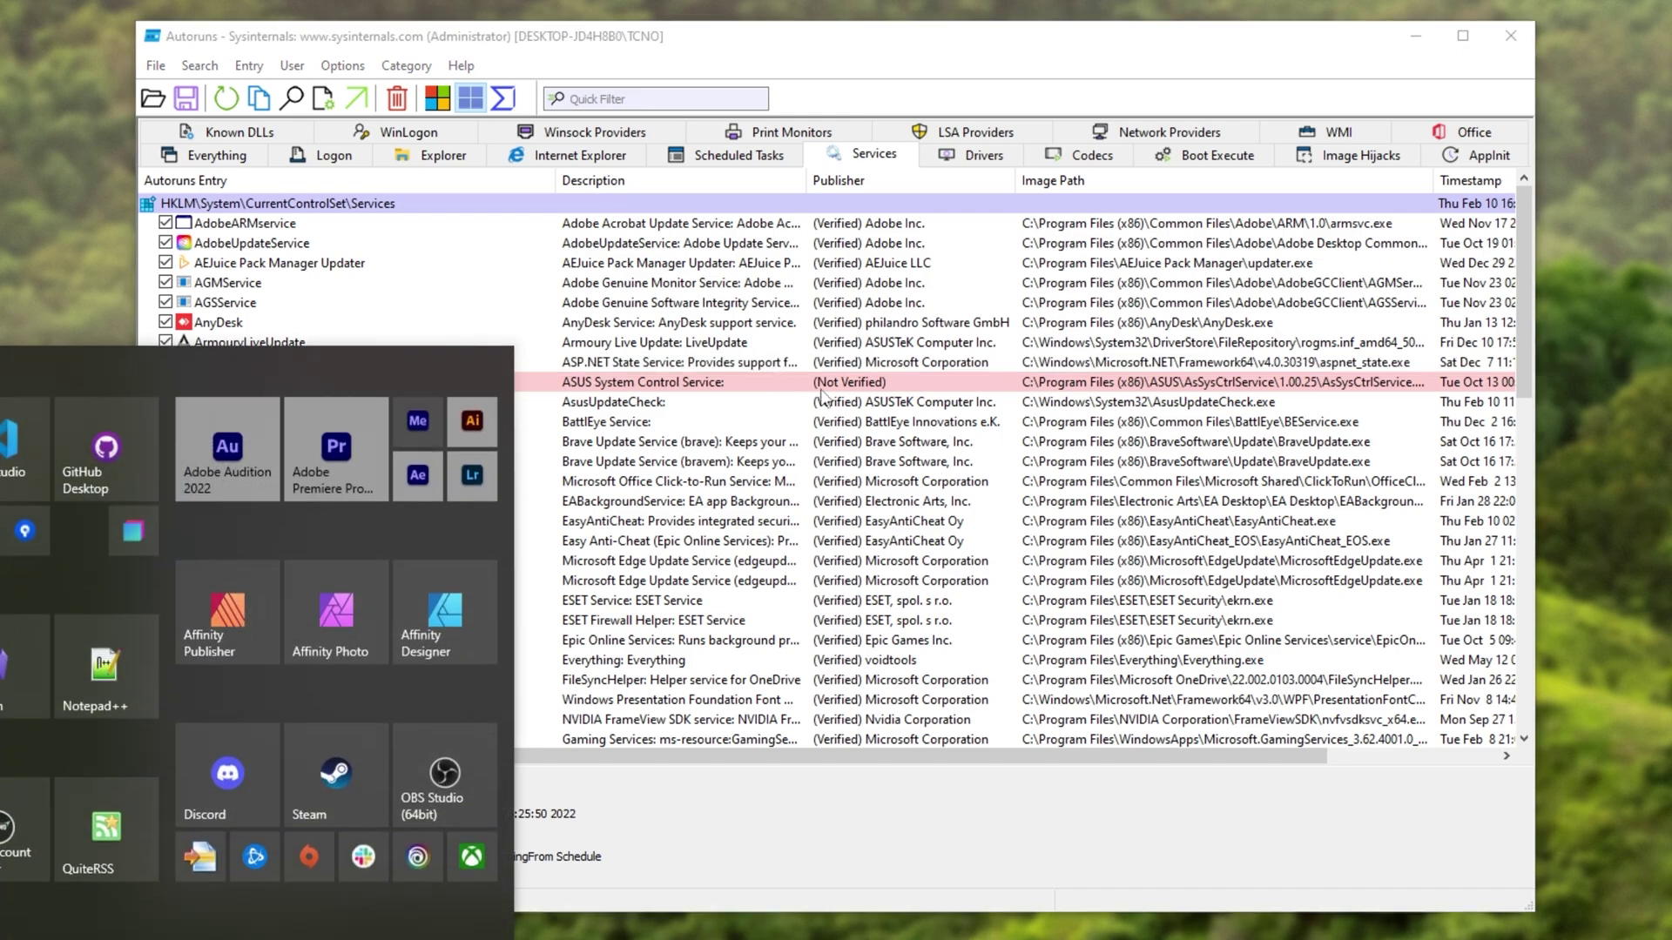
type("services")
key("Return")
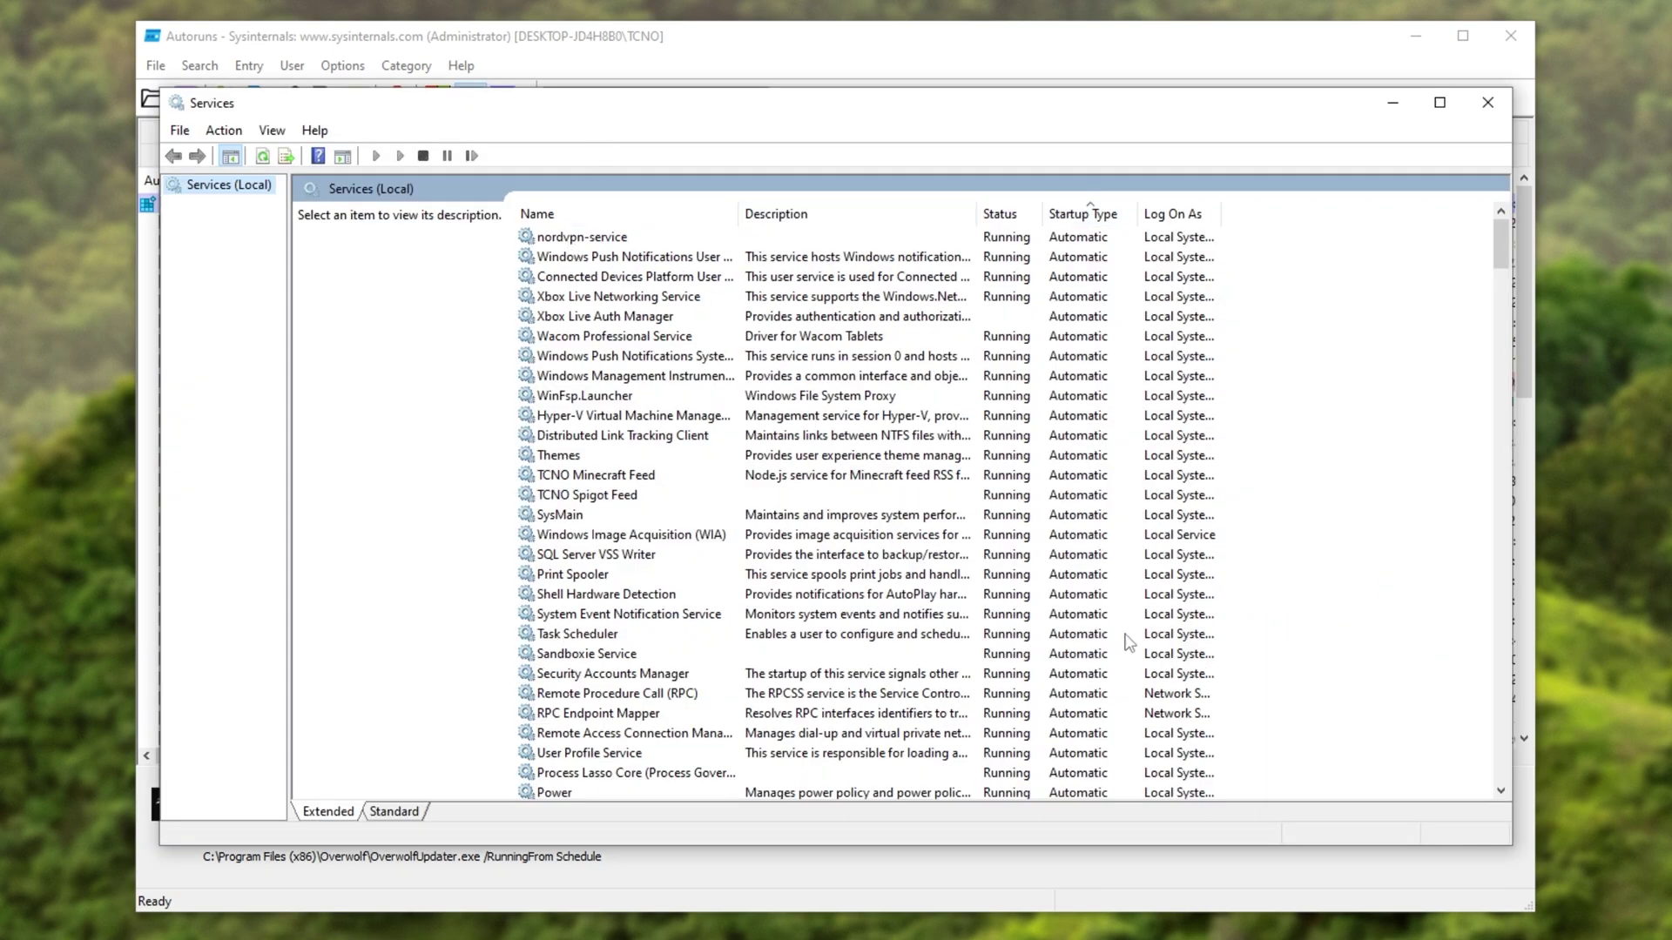
scroll(1113, 438, "down", 10)
scroll(1110, 442, "down", 15)
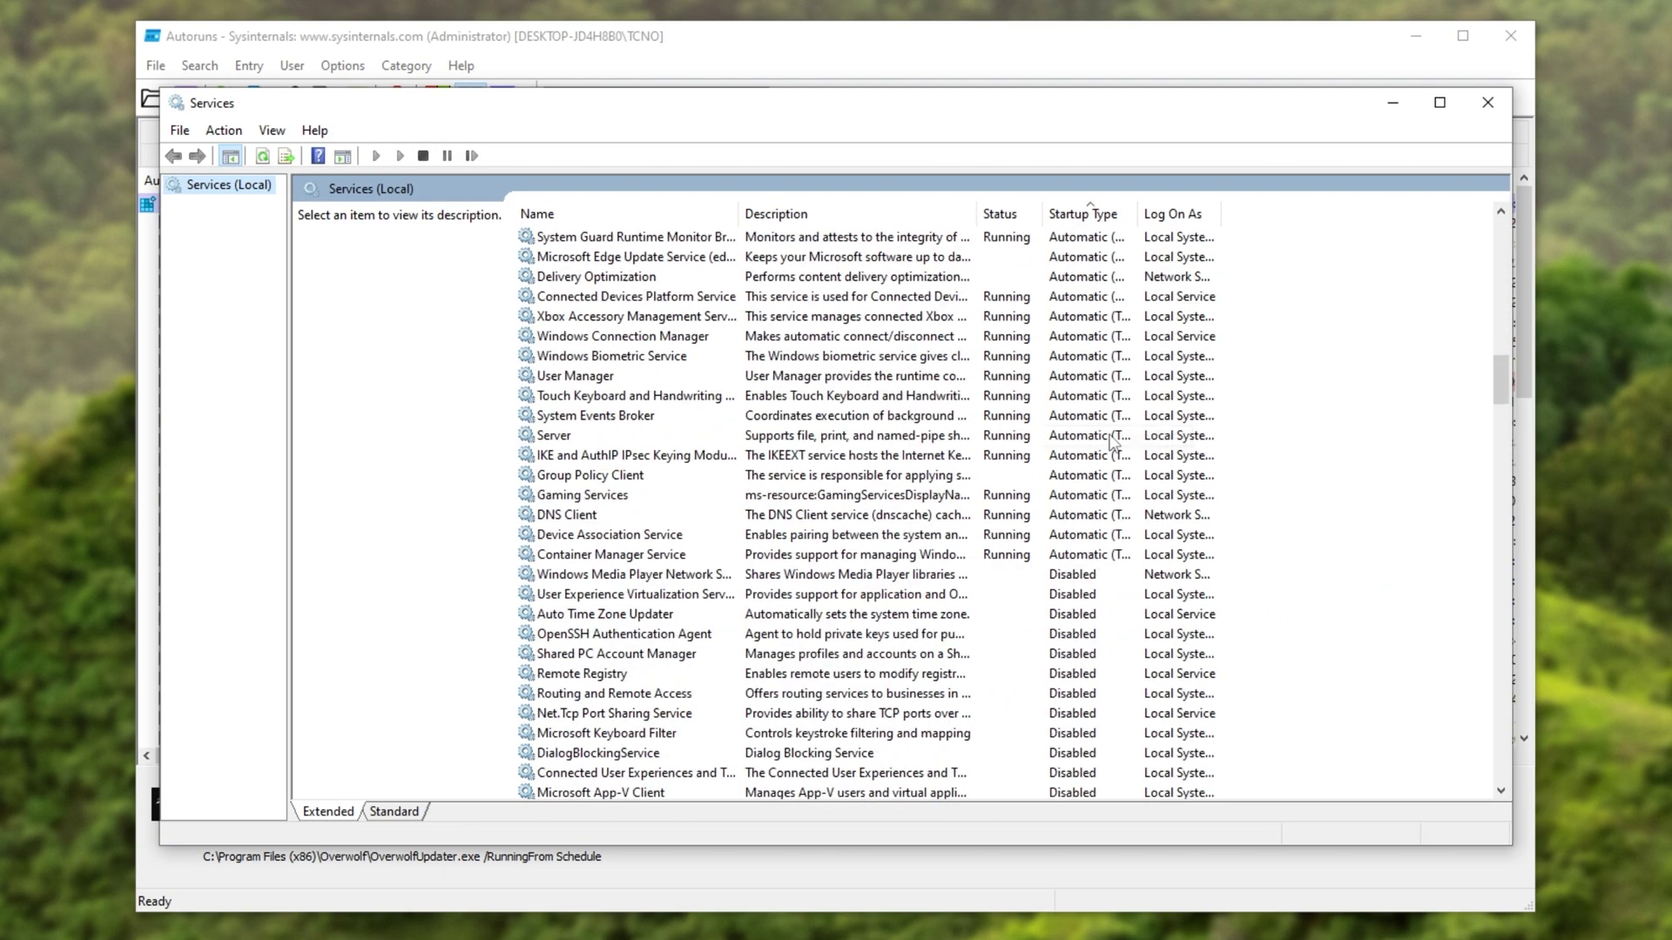
left_click(1487, 103)
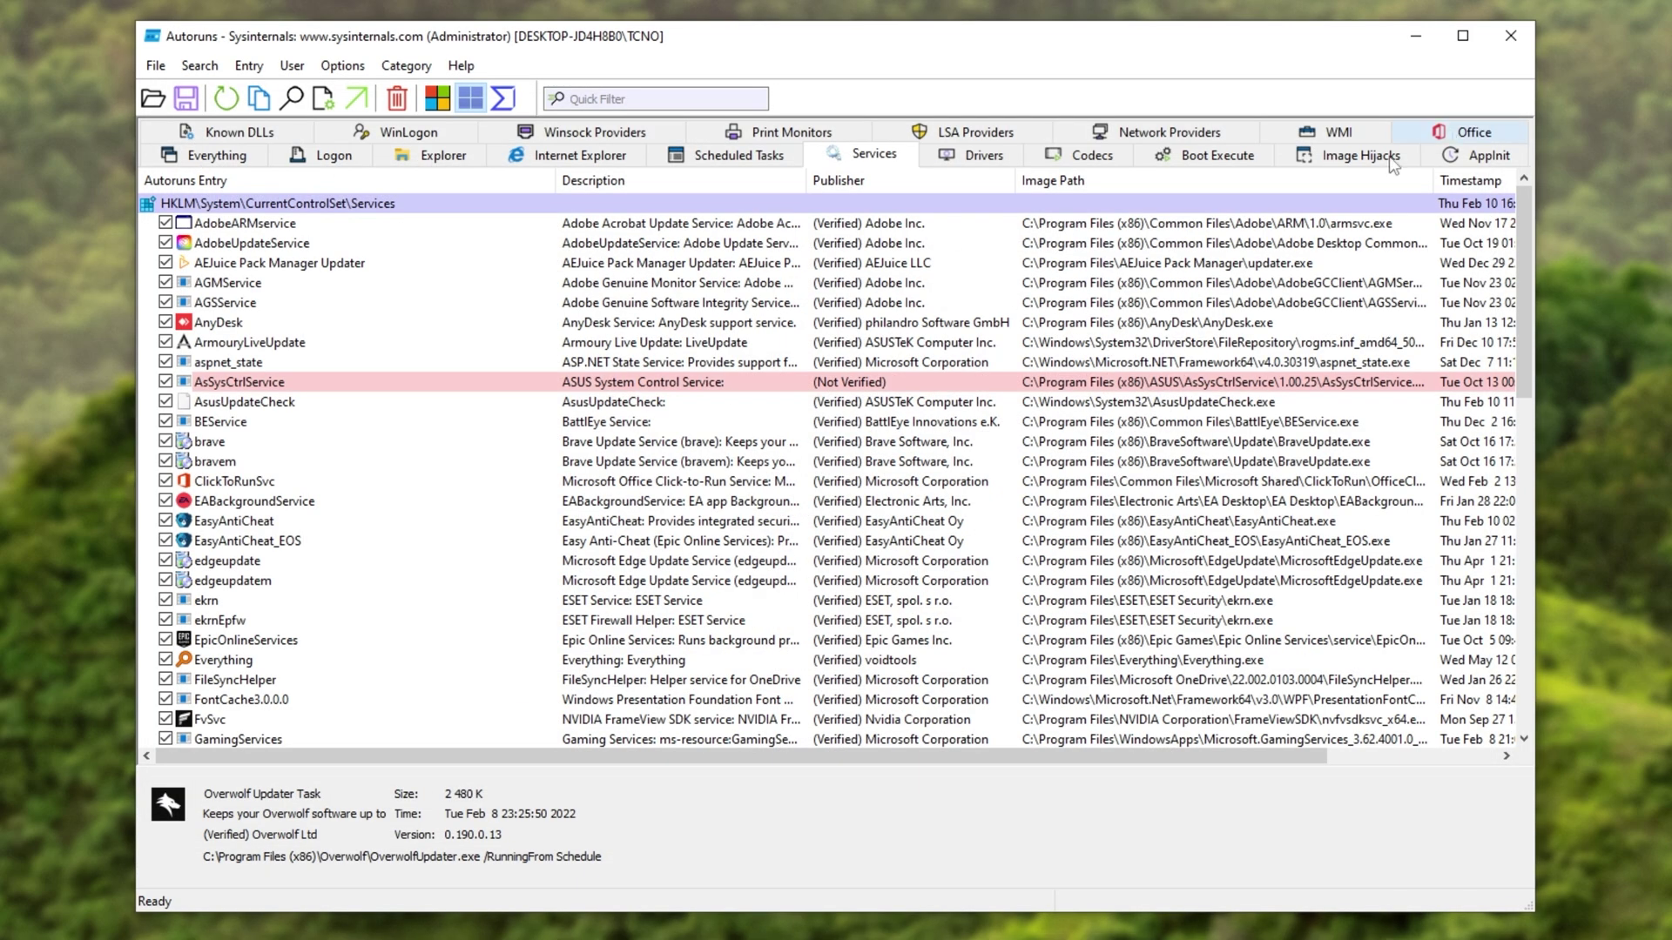
Inspect the brave update, AEJuice Pack Manager Updater and AdobeUpdateService entries.
left_click(512, 445)
left_click(199, 266)
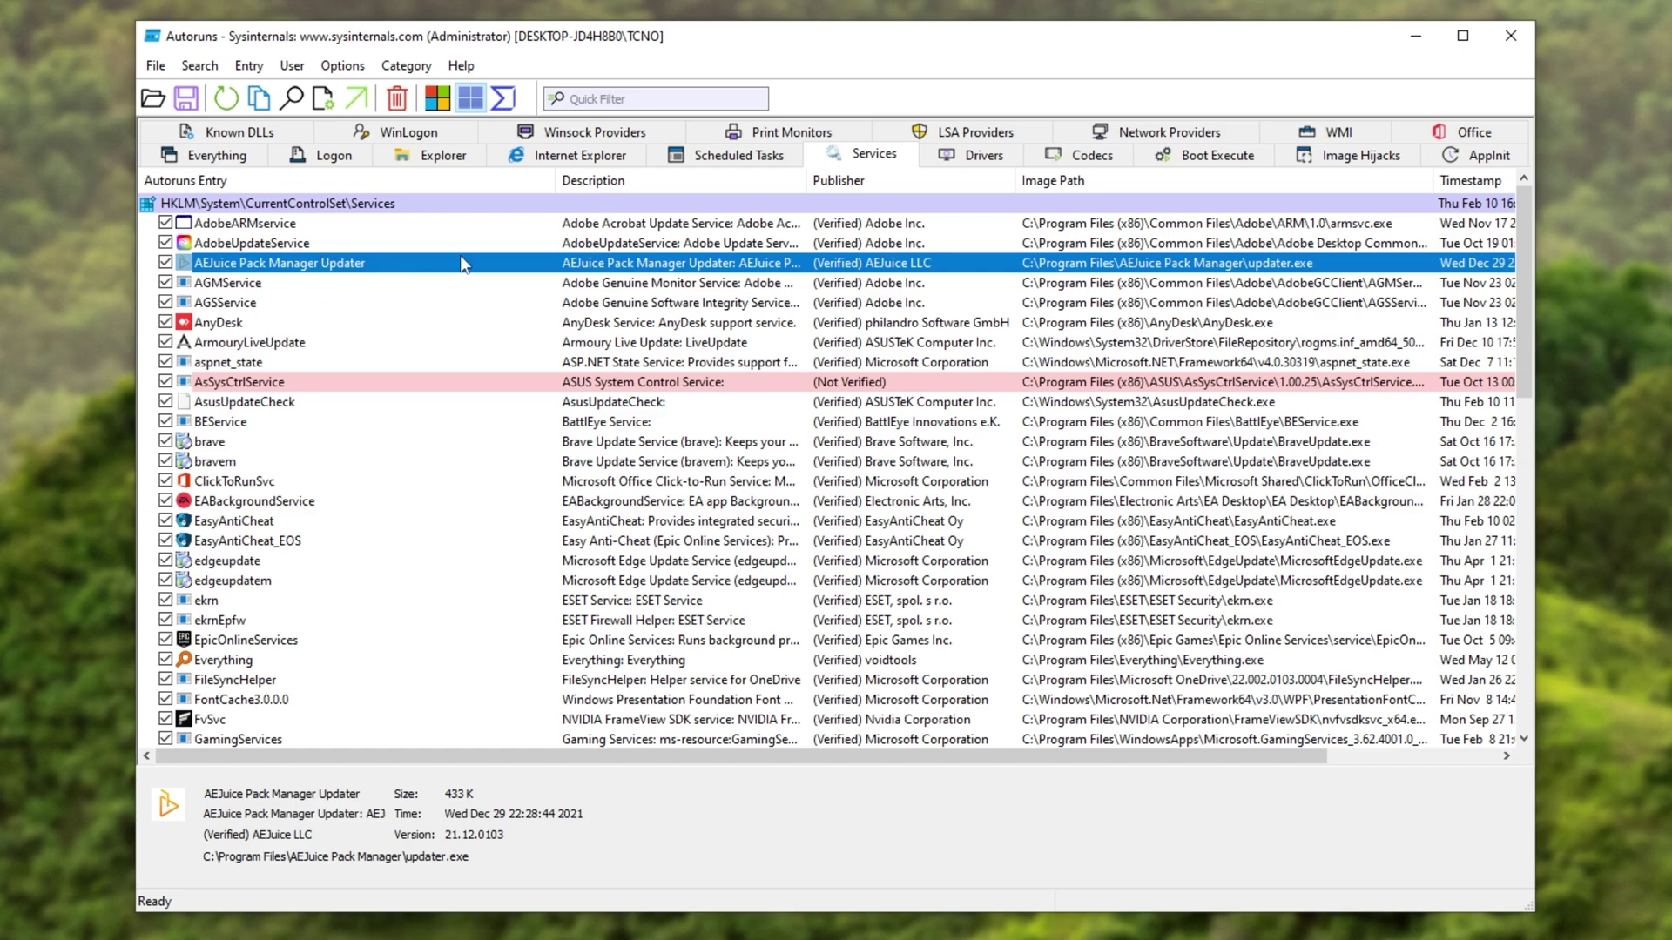
left_click(403, 246)
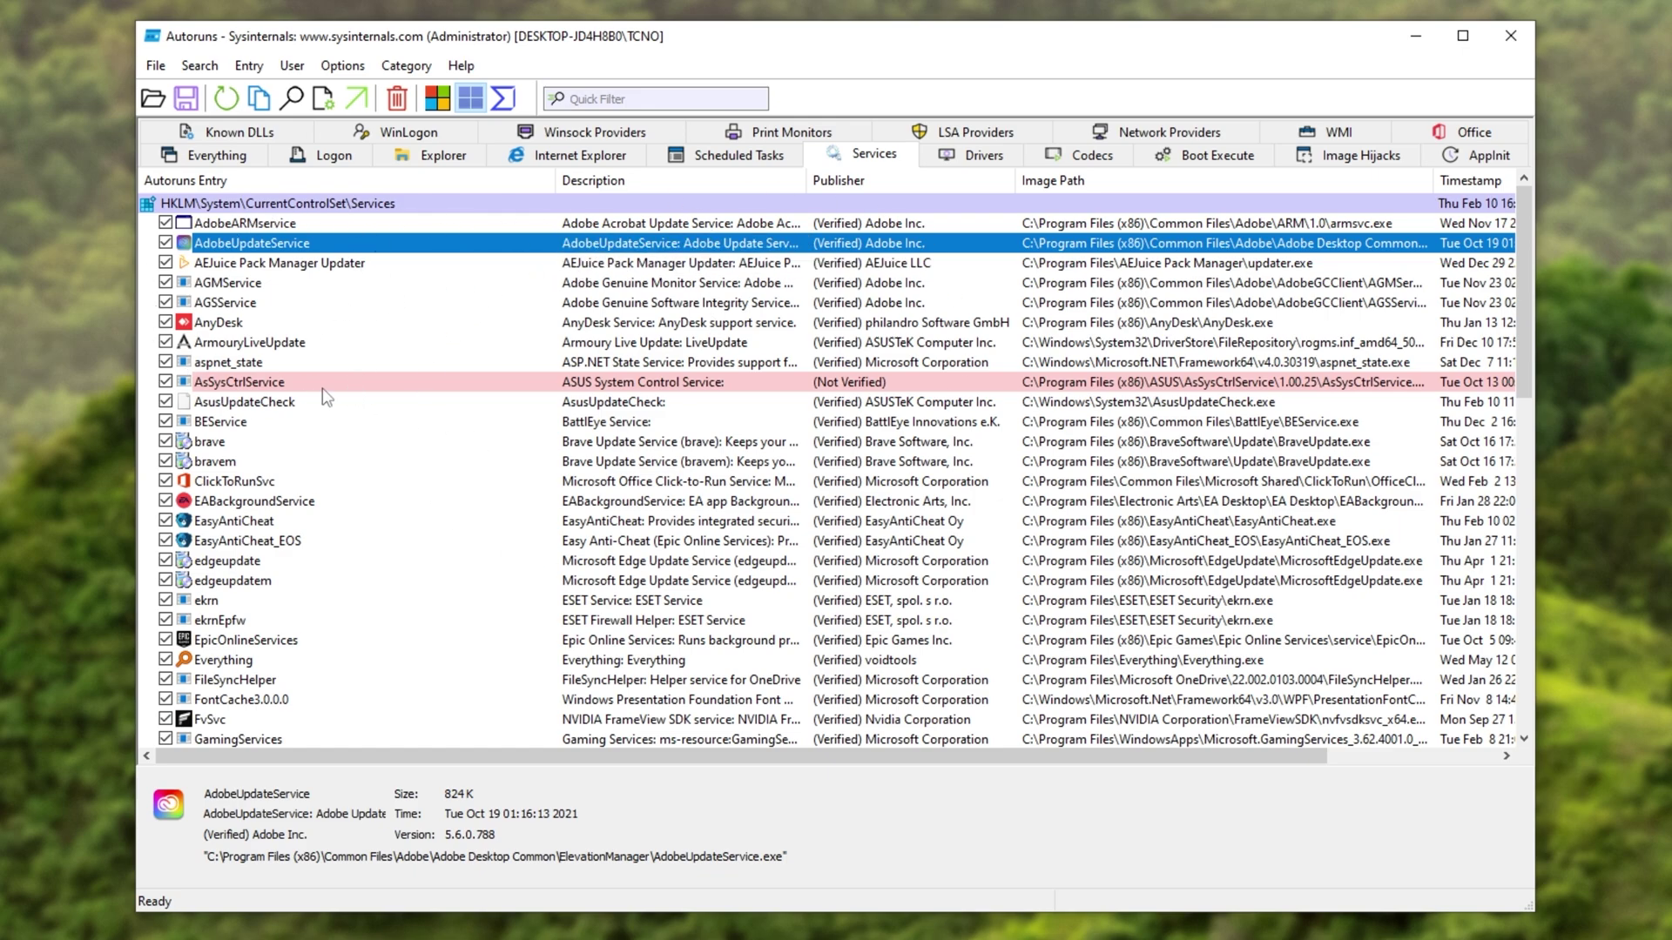
key("super")
type("services")
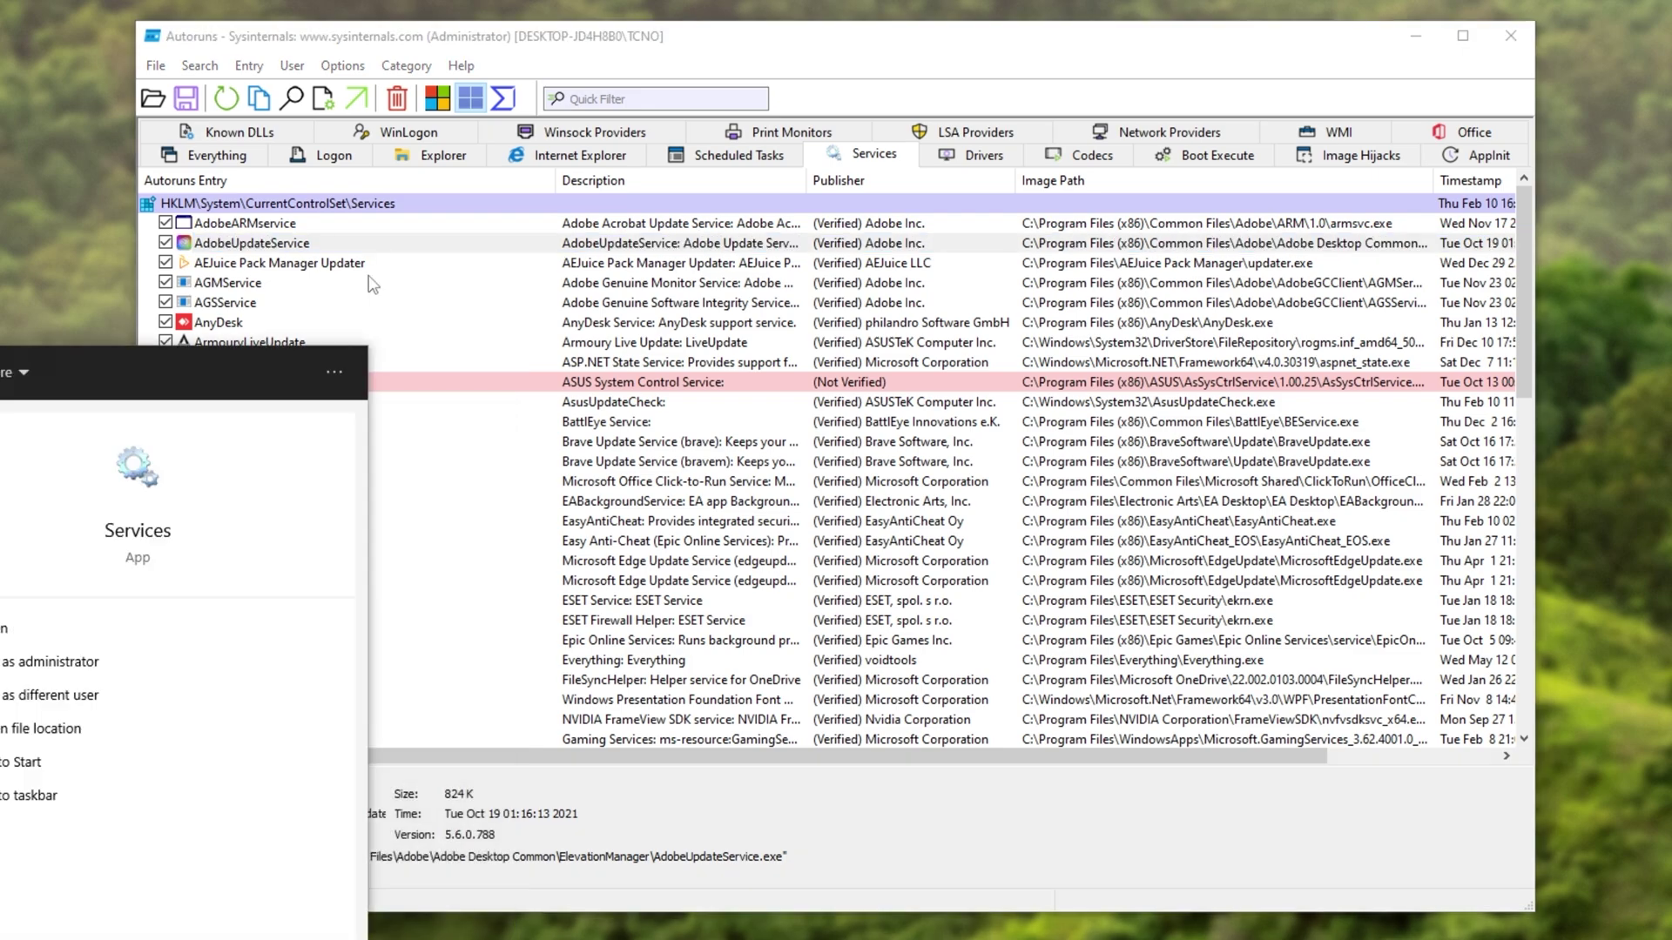
key("Return")
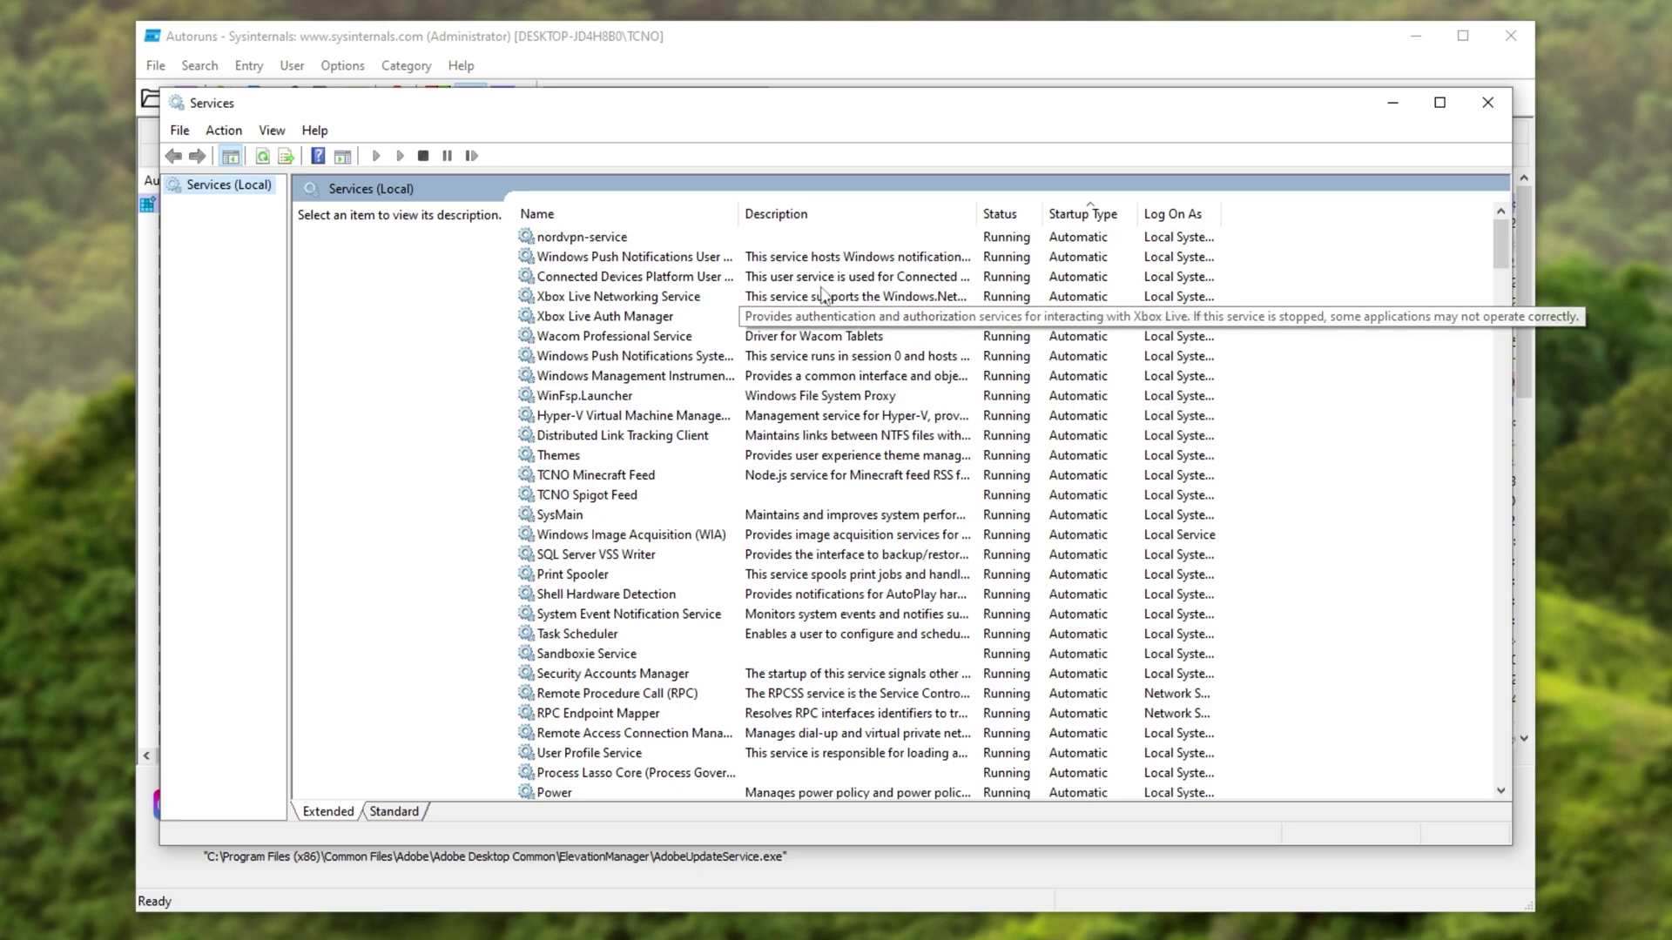
double_click(620, 237)
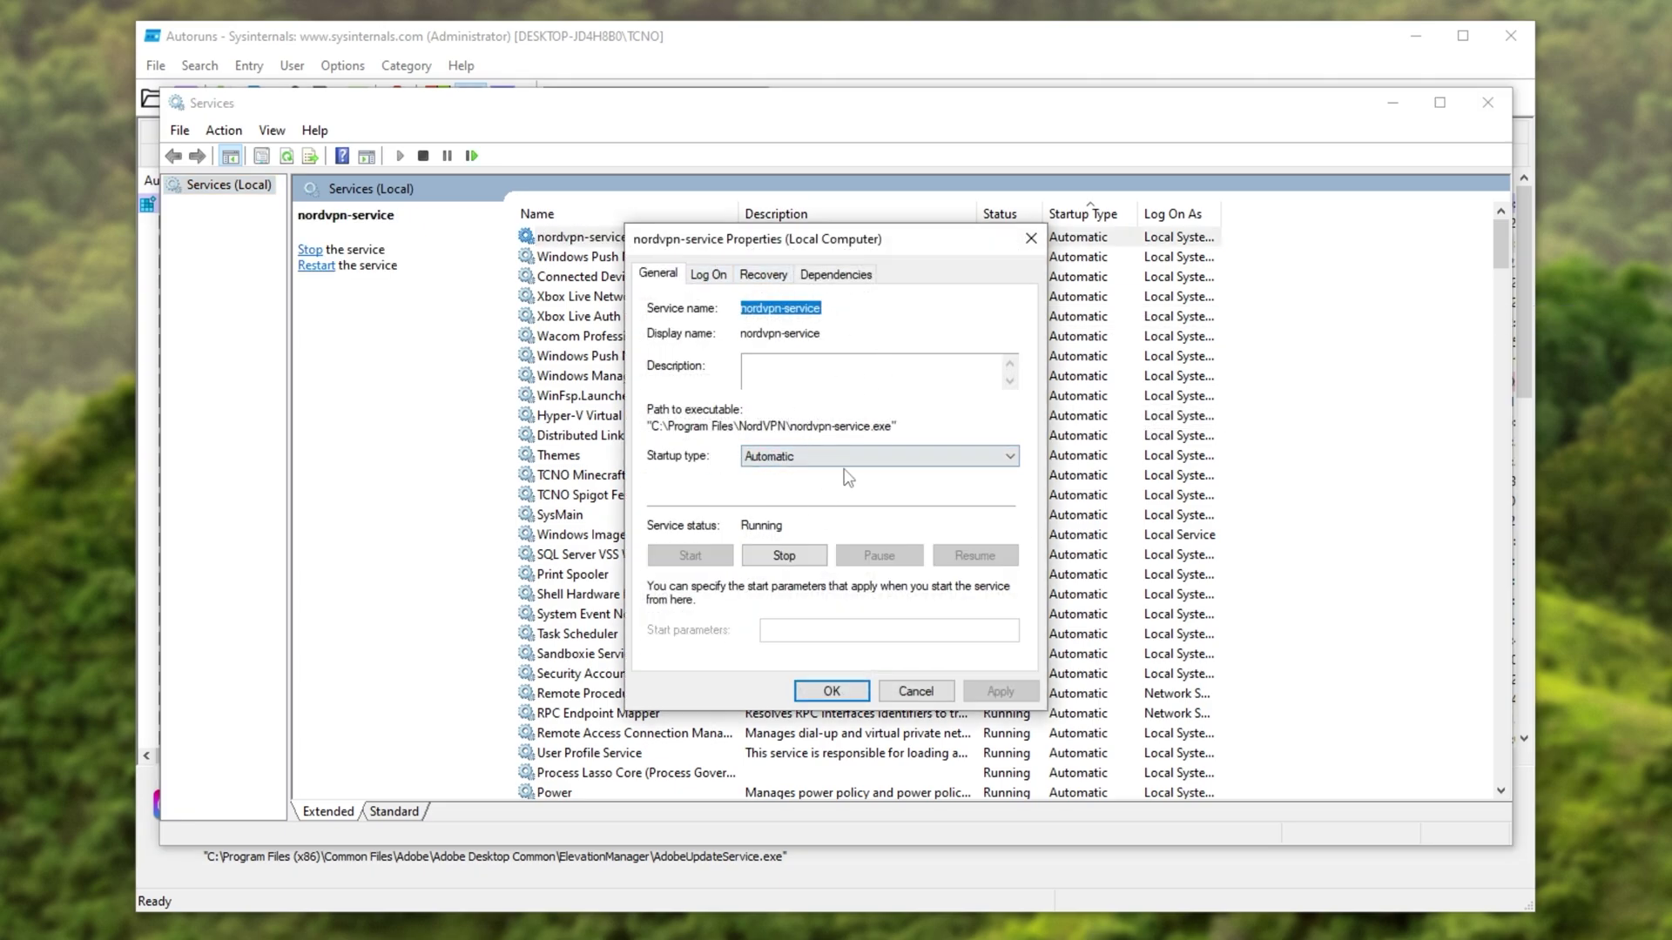
left_click_drag(824, 249, 779, 244)
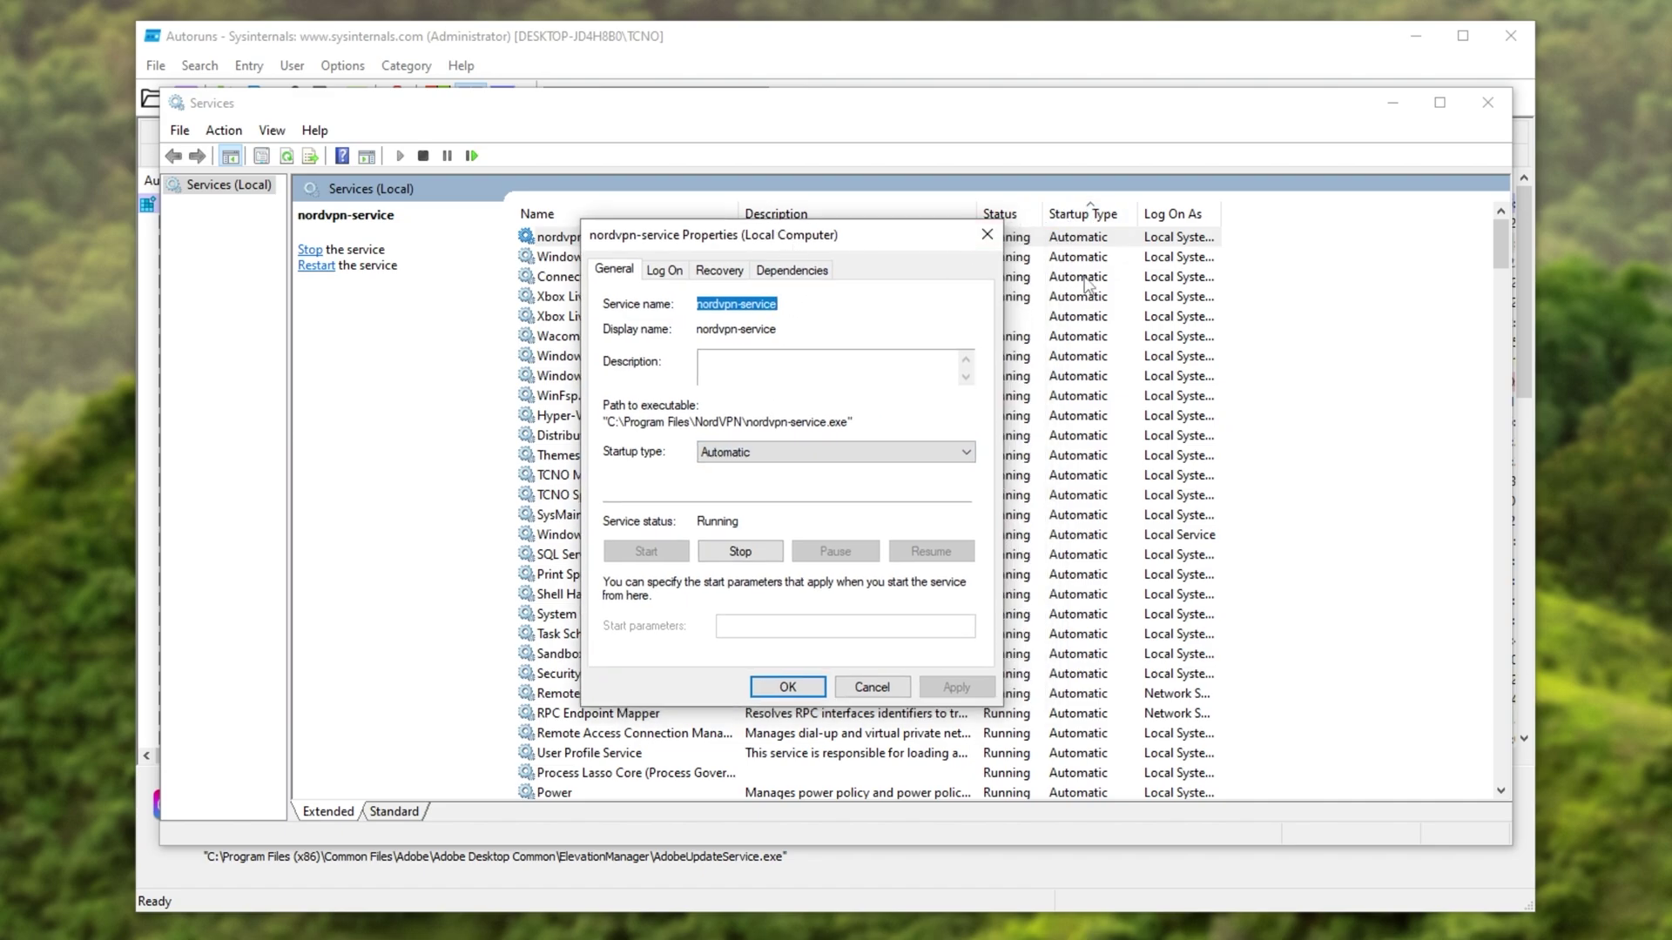
left_click_drag(870, 235, 882, 235)
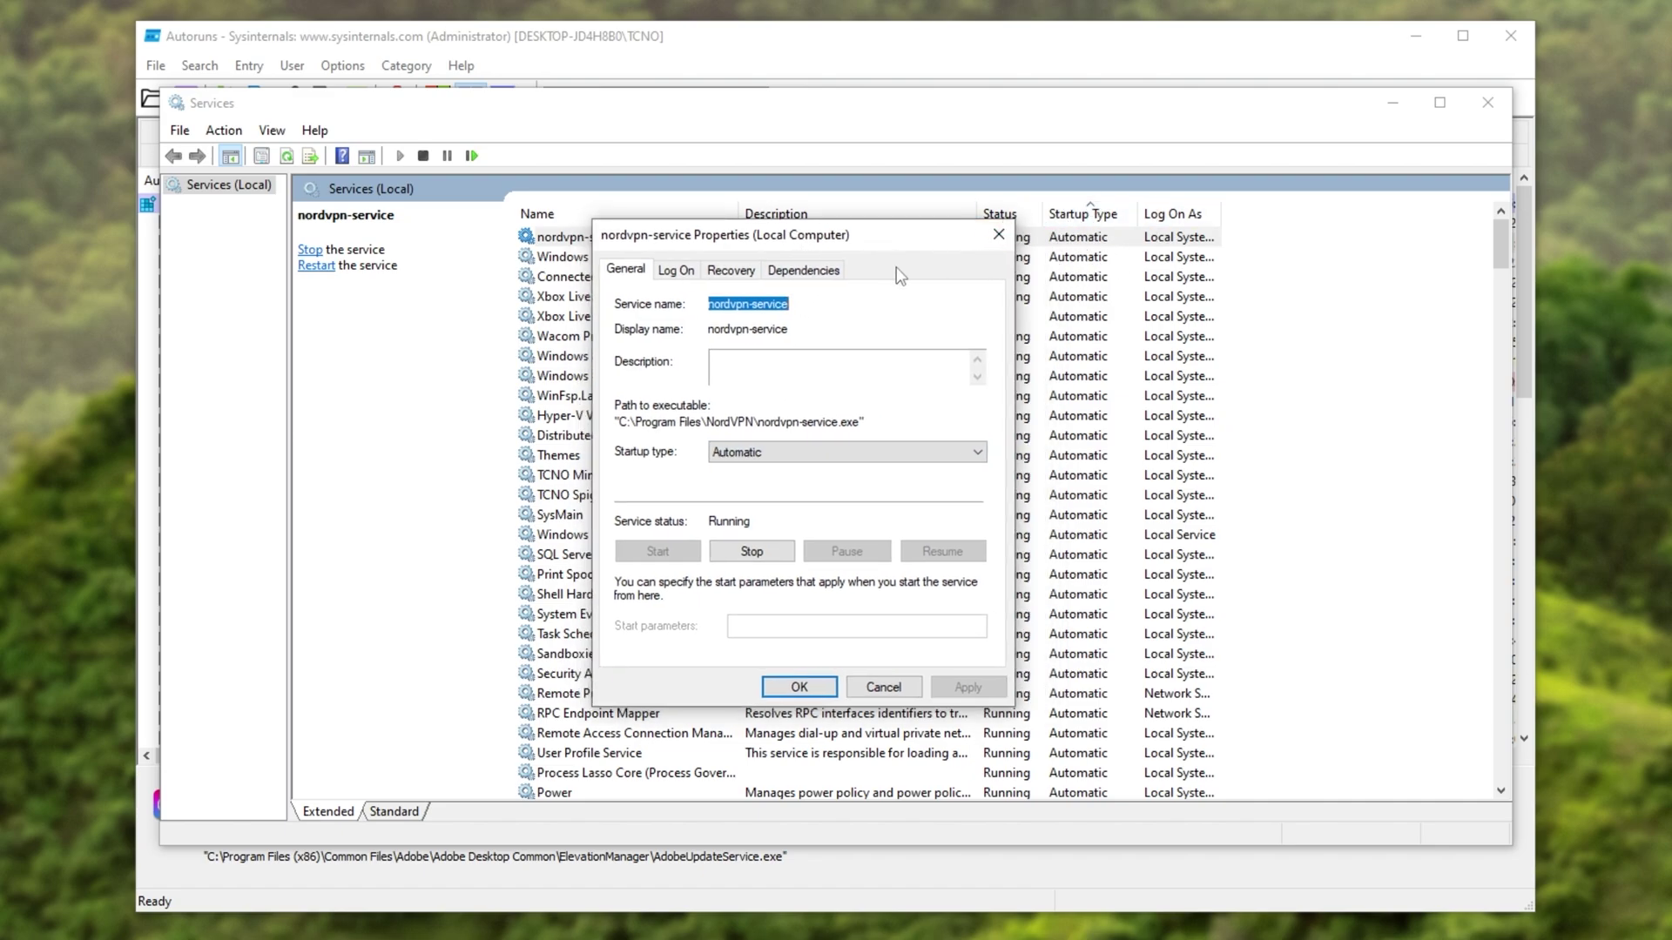
left_click(857, 454)
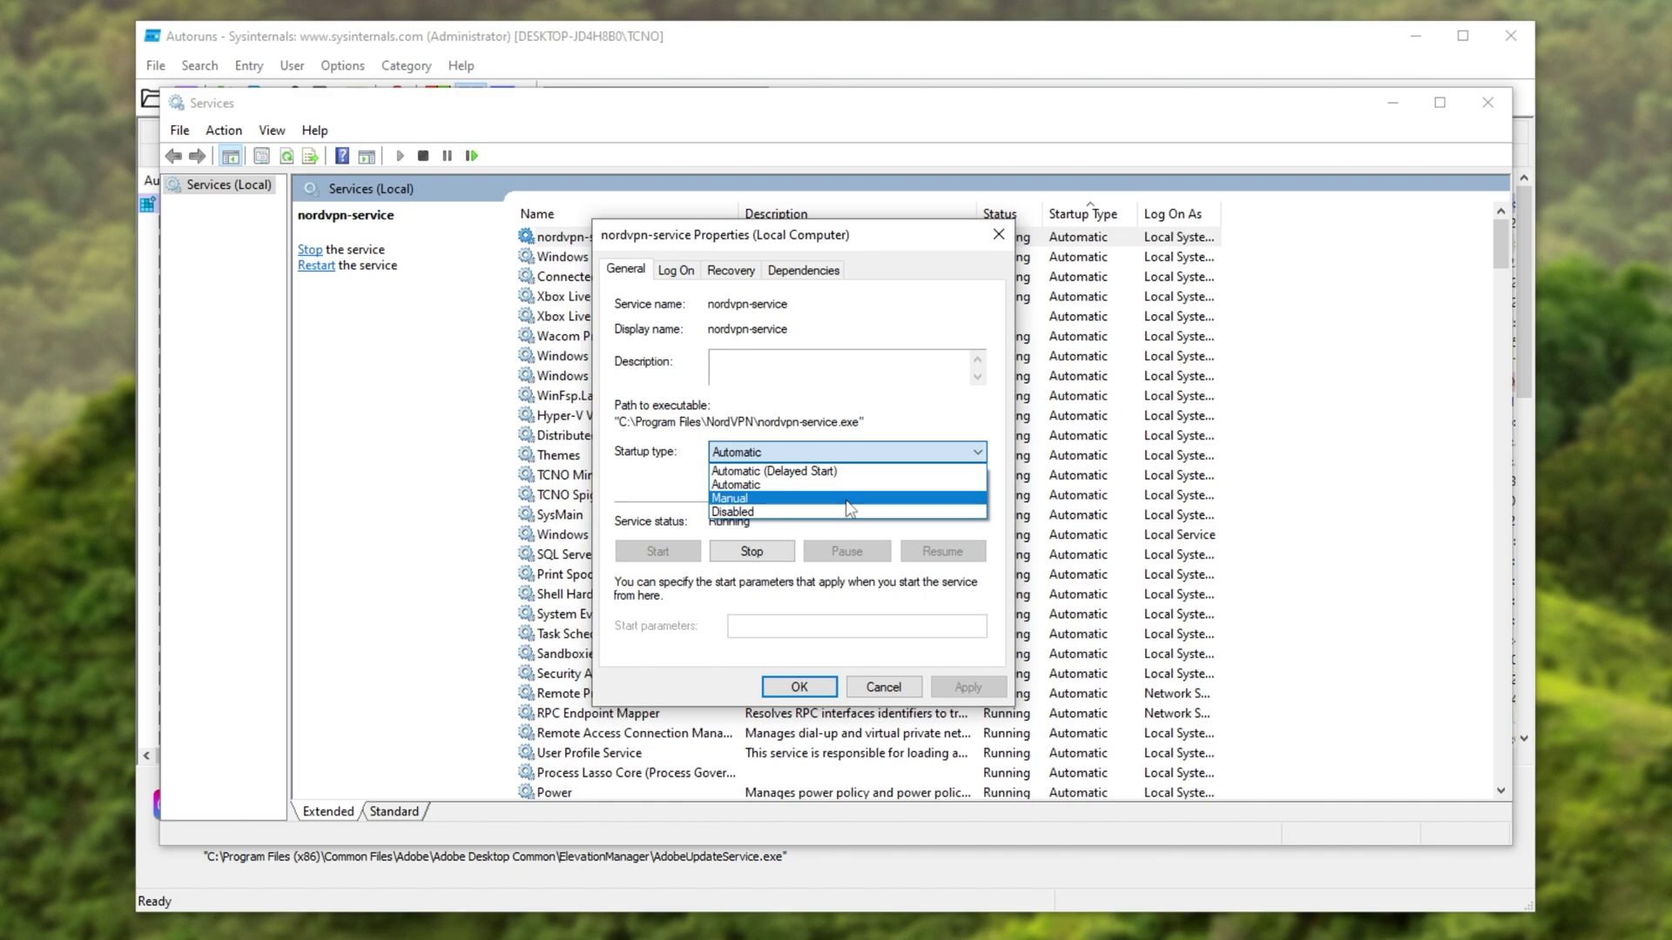
left_click(807, 424)
left_click(998, 237)
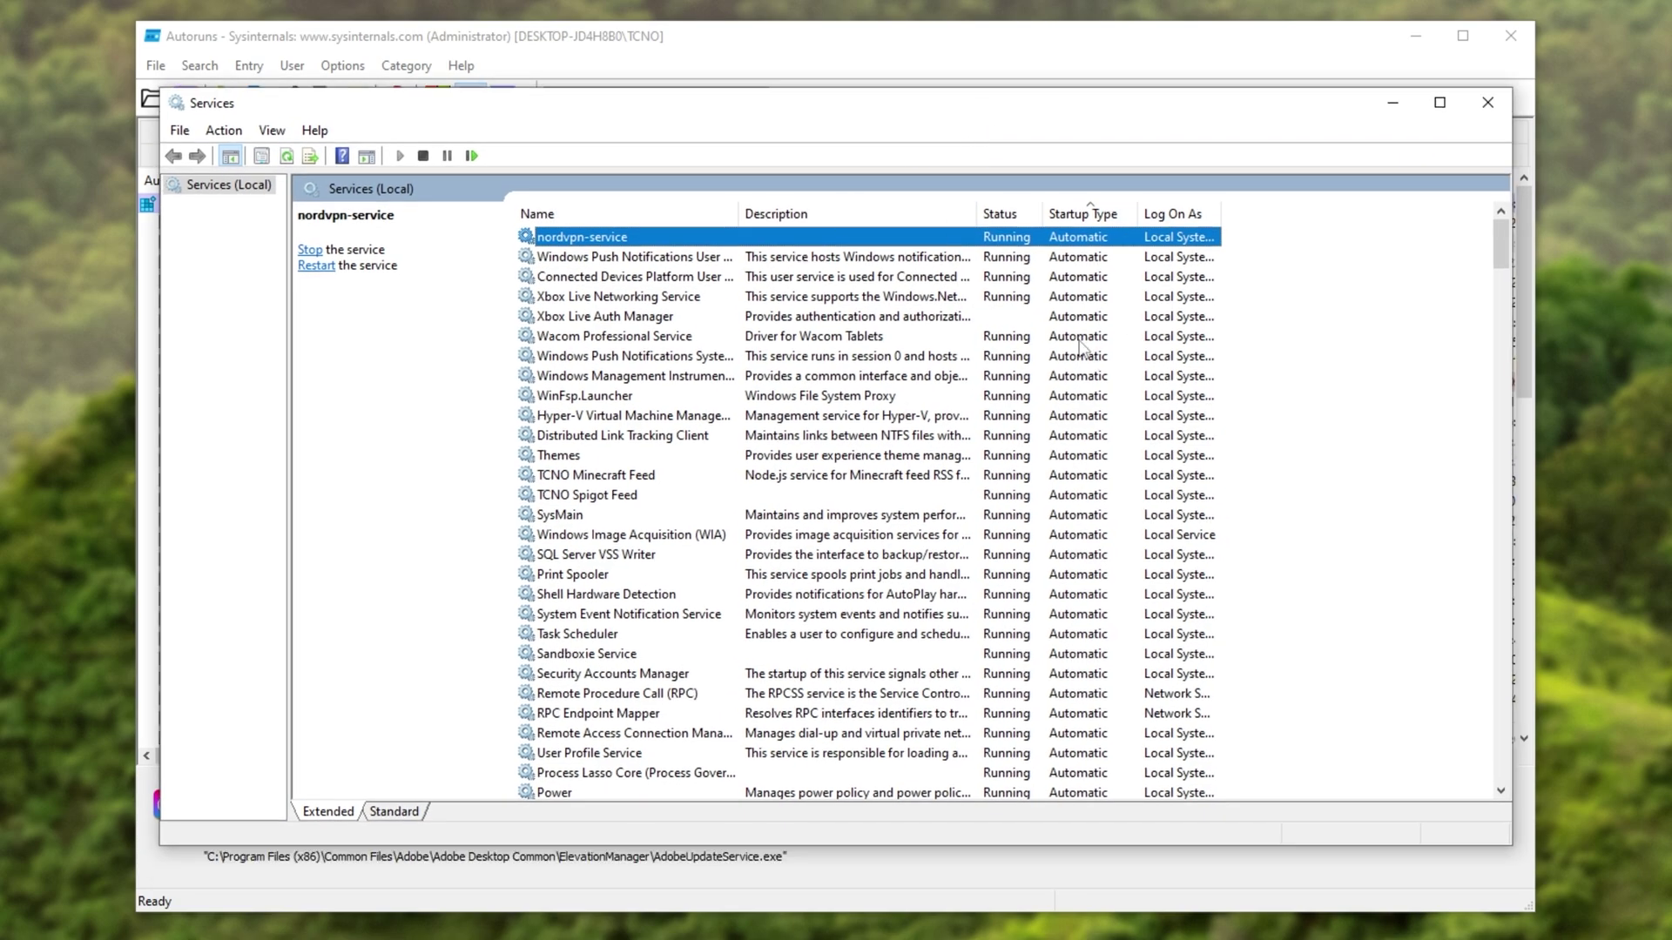
left_click(1056, 259)
left_click(1057, 277)
left_click(1060, 297)
left_click(1062, 336)
left_click(1064, 357)
left_click(1065, 396)
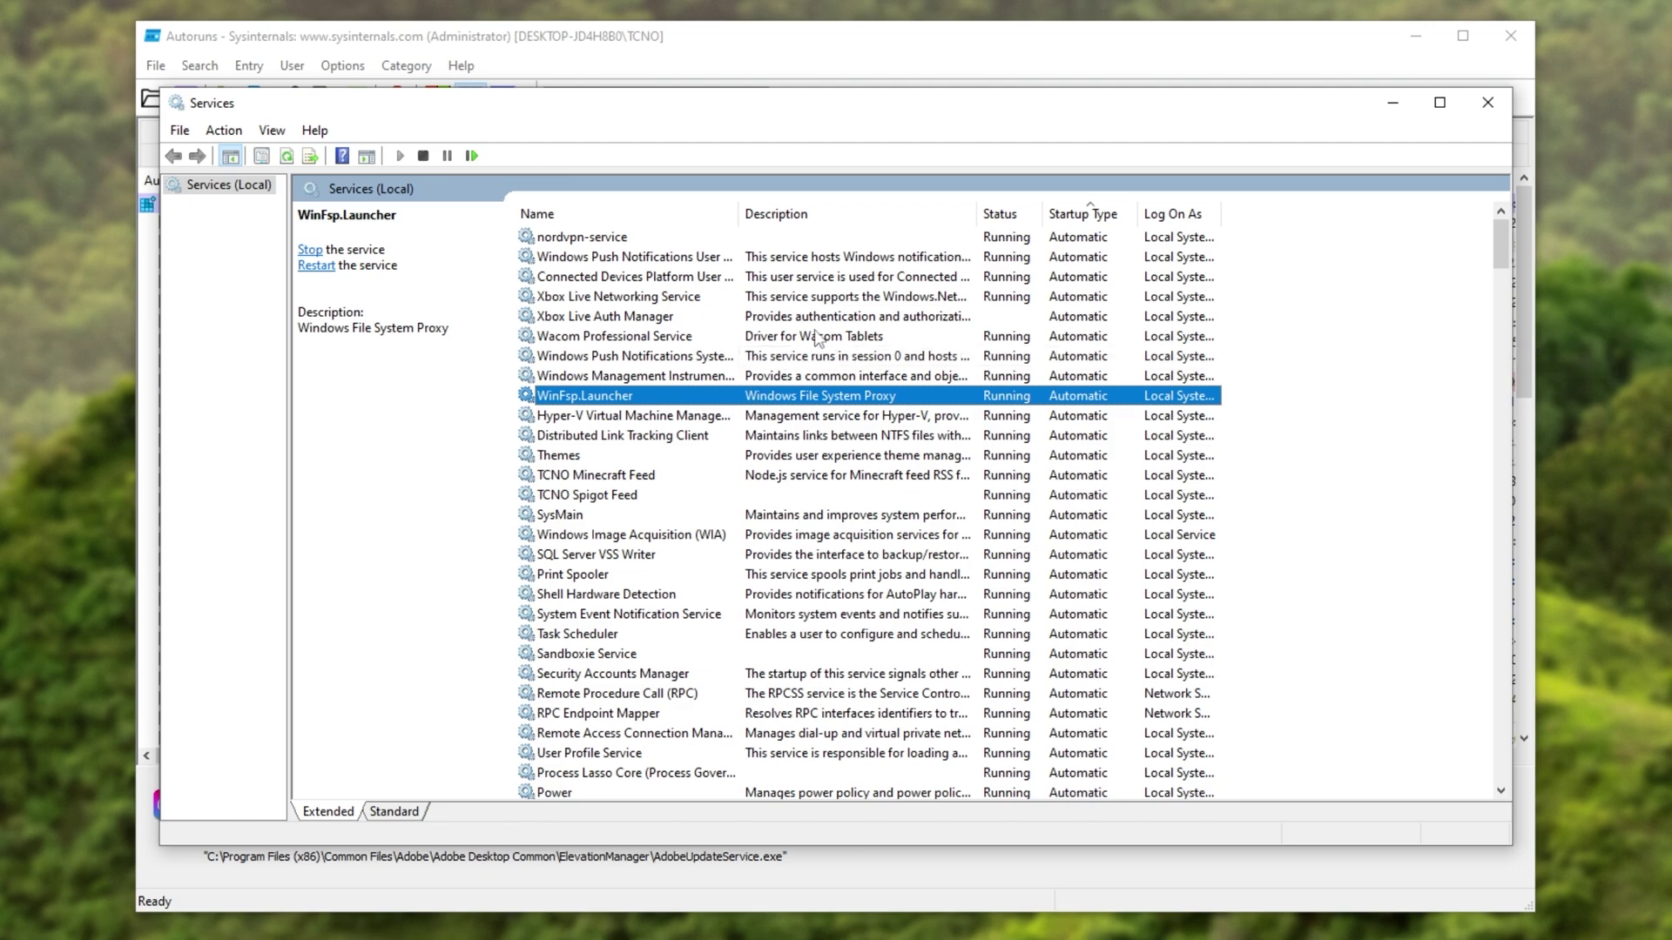
Close the Services console, then review the drivers from the top, inspecting ESET's eamonm.
key("alt+F4")
left_click(1041, 323)
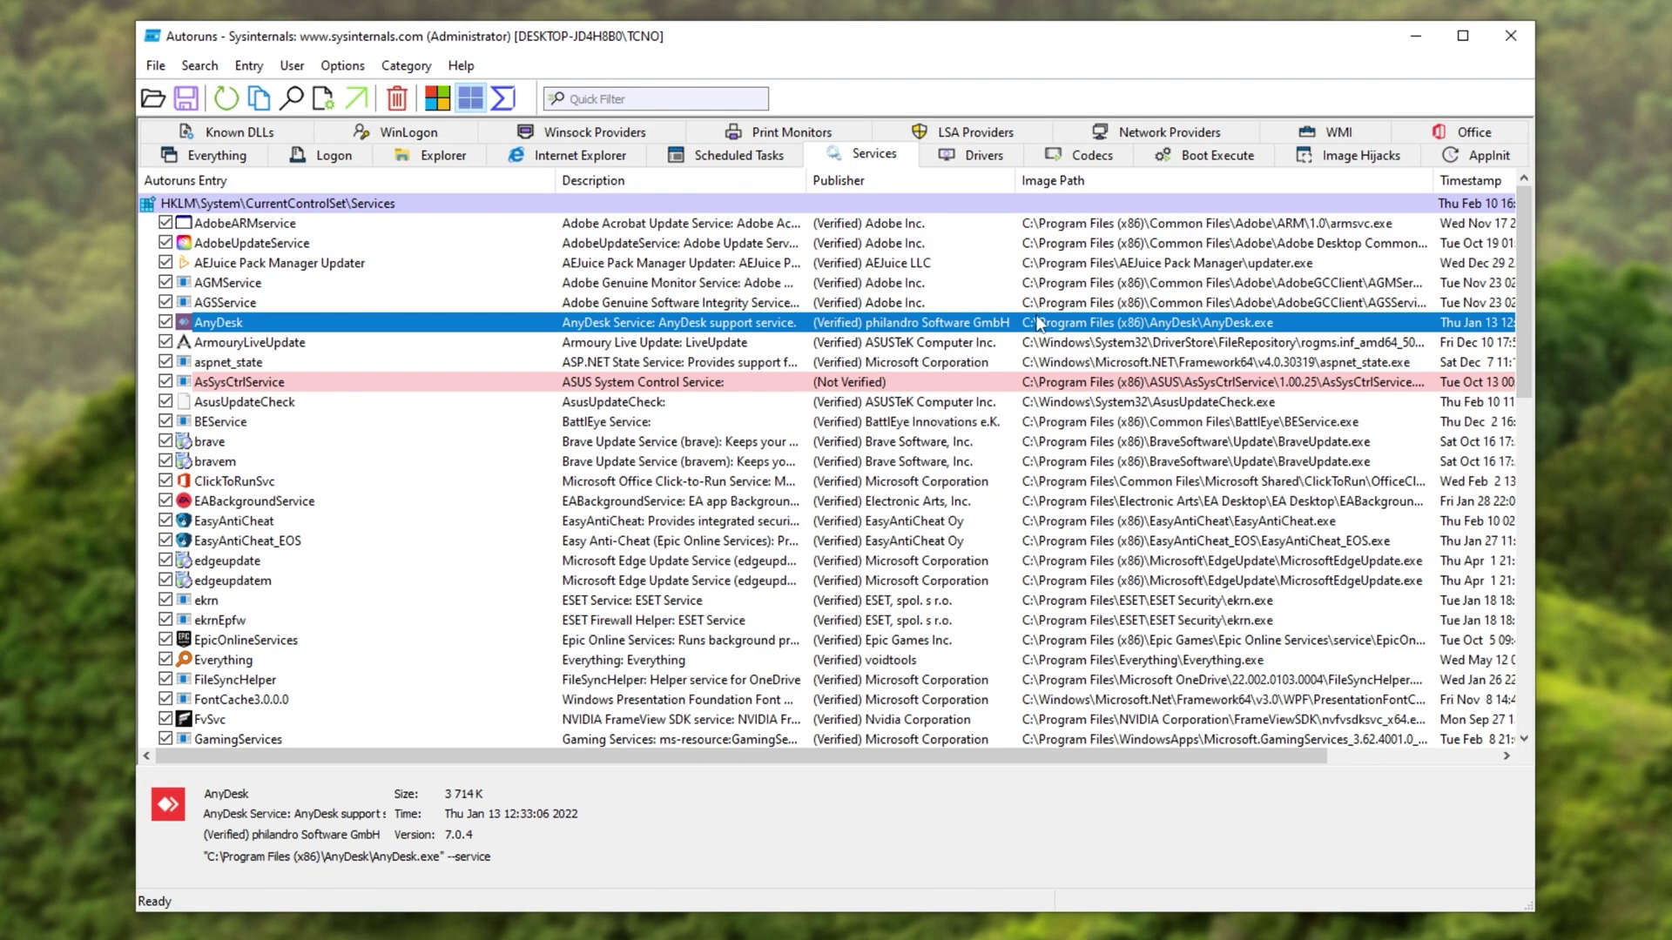
left_click(990, 162)
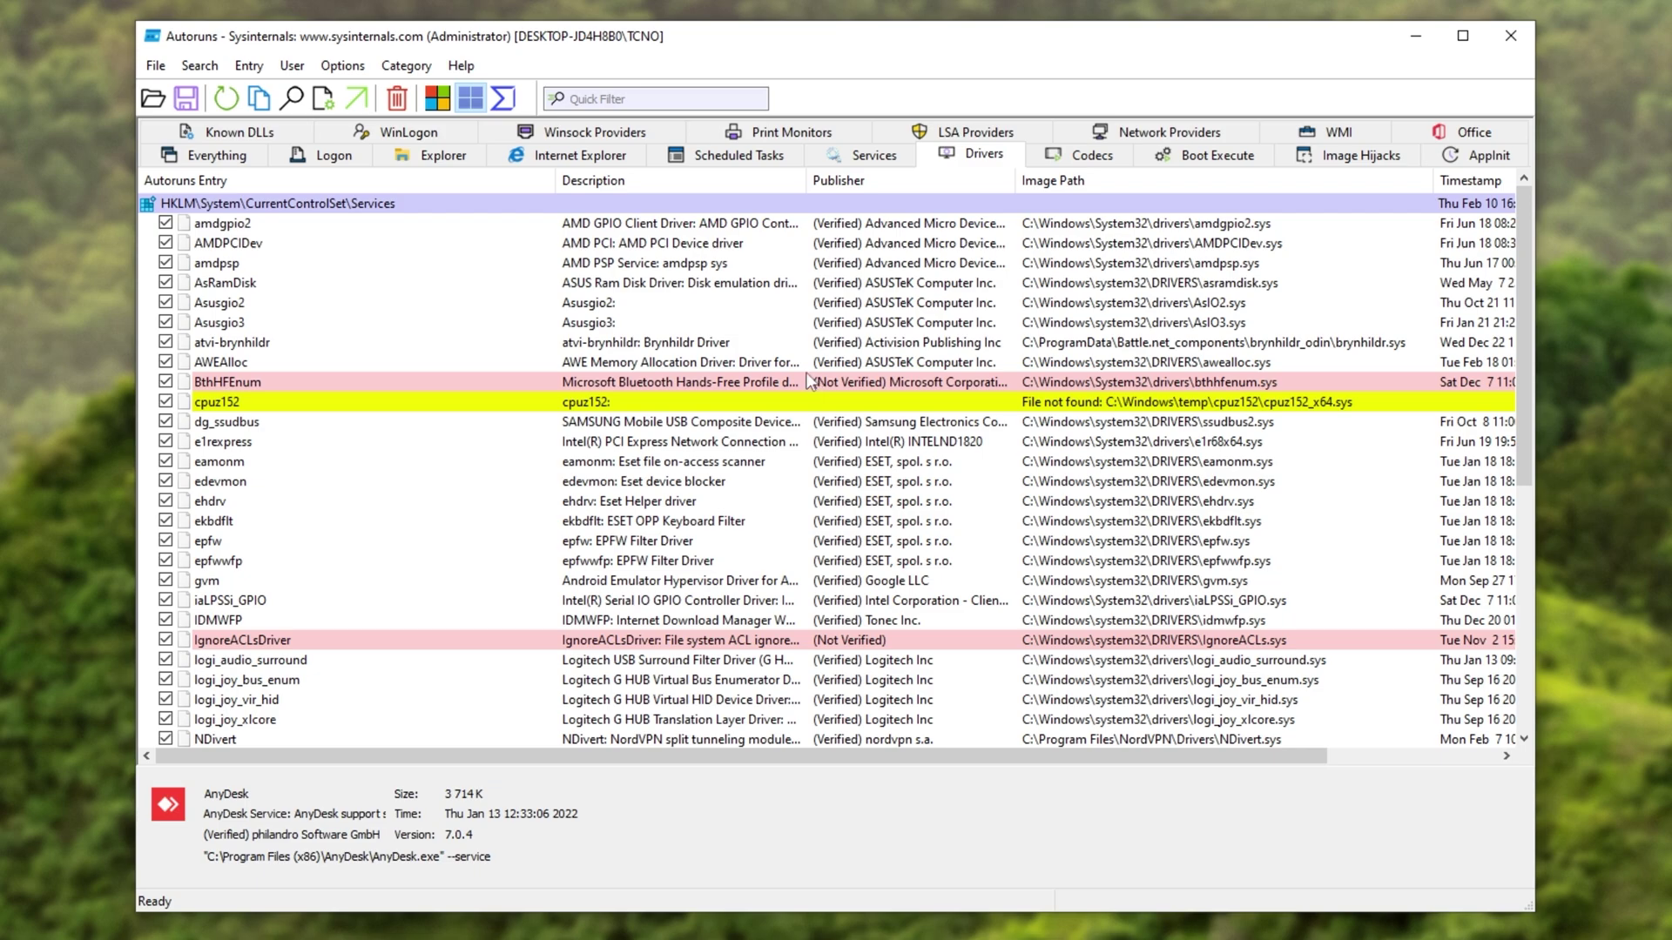
key("Home")
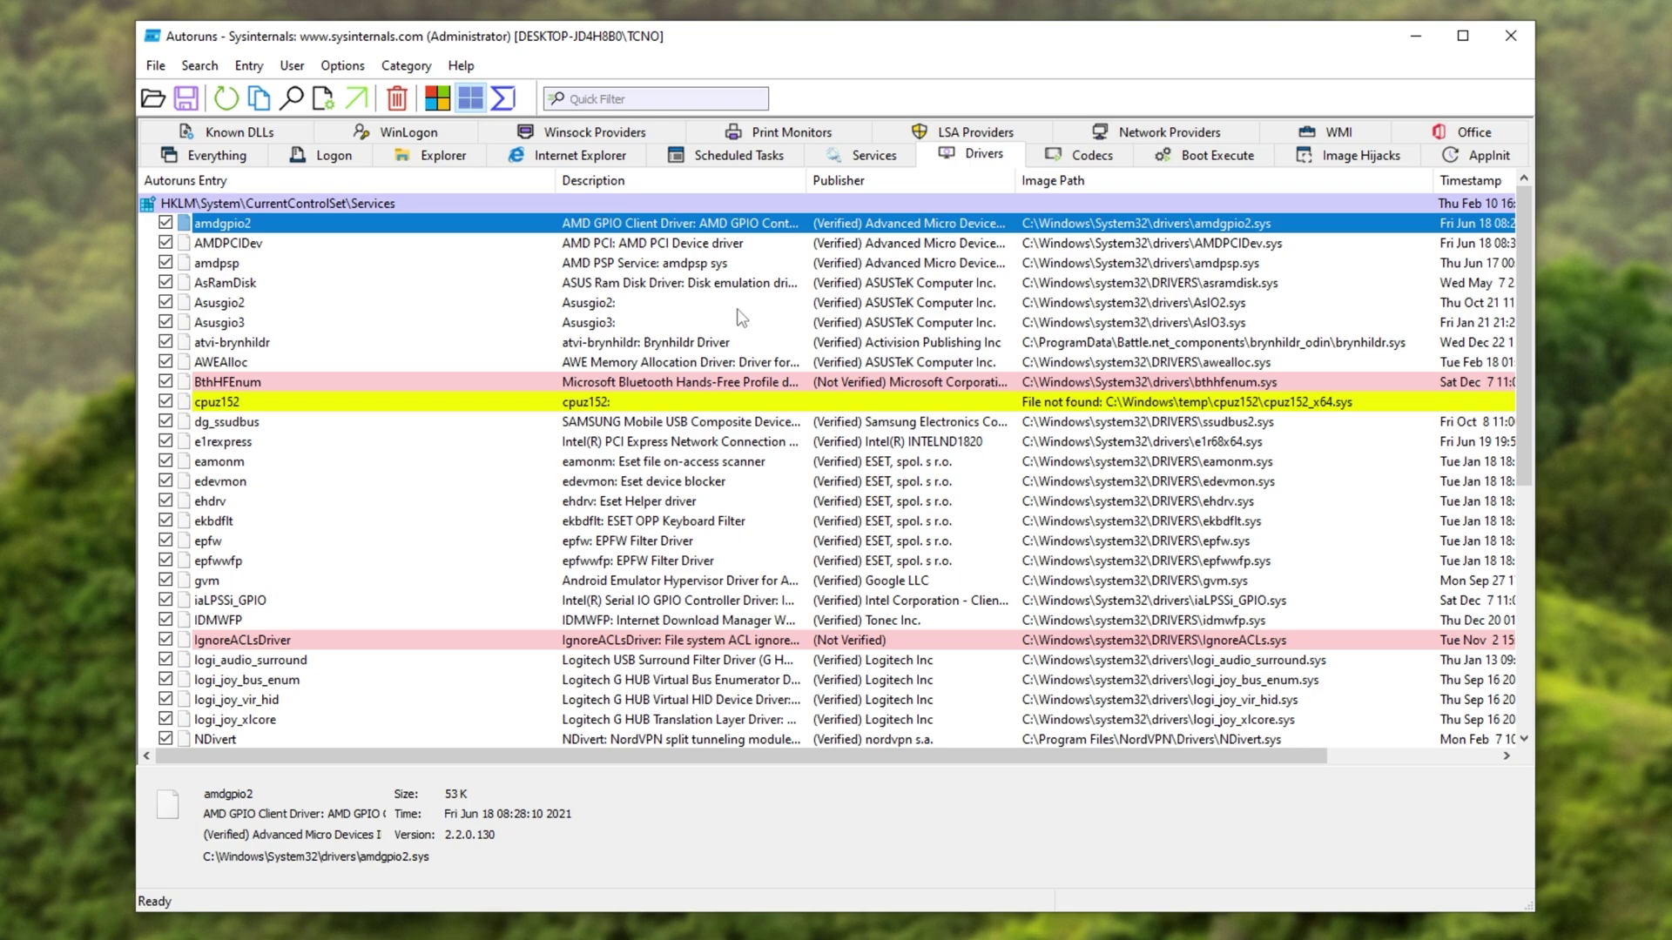
left_click(679, 462)
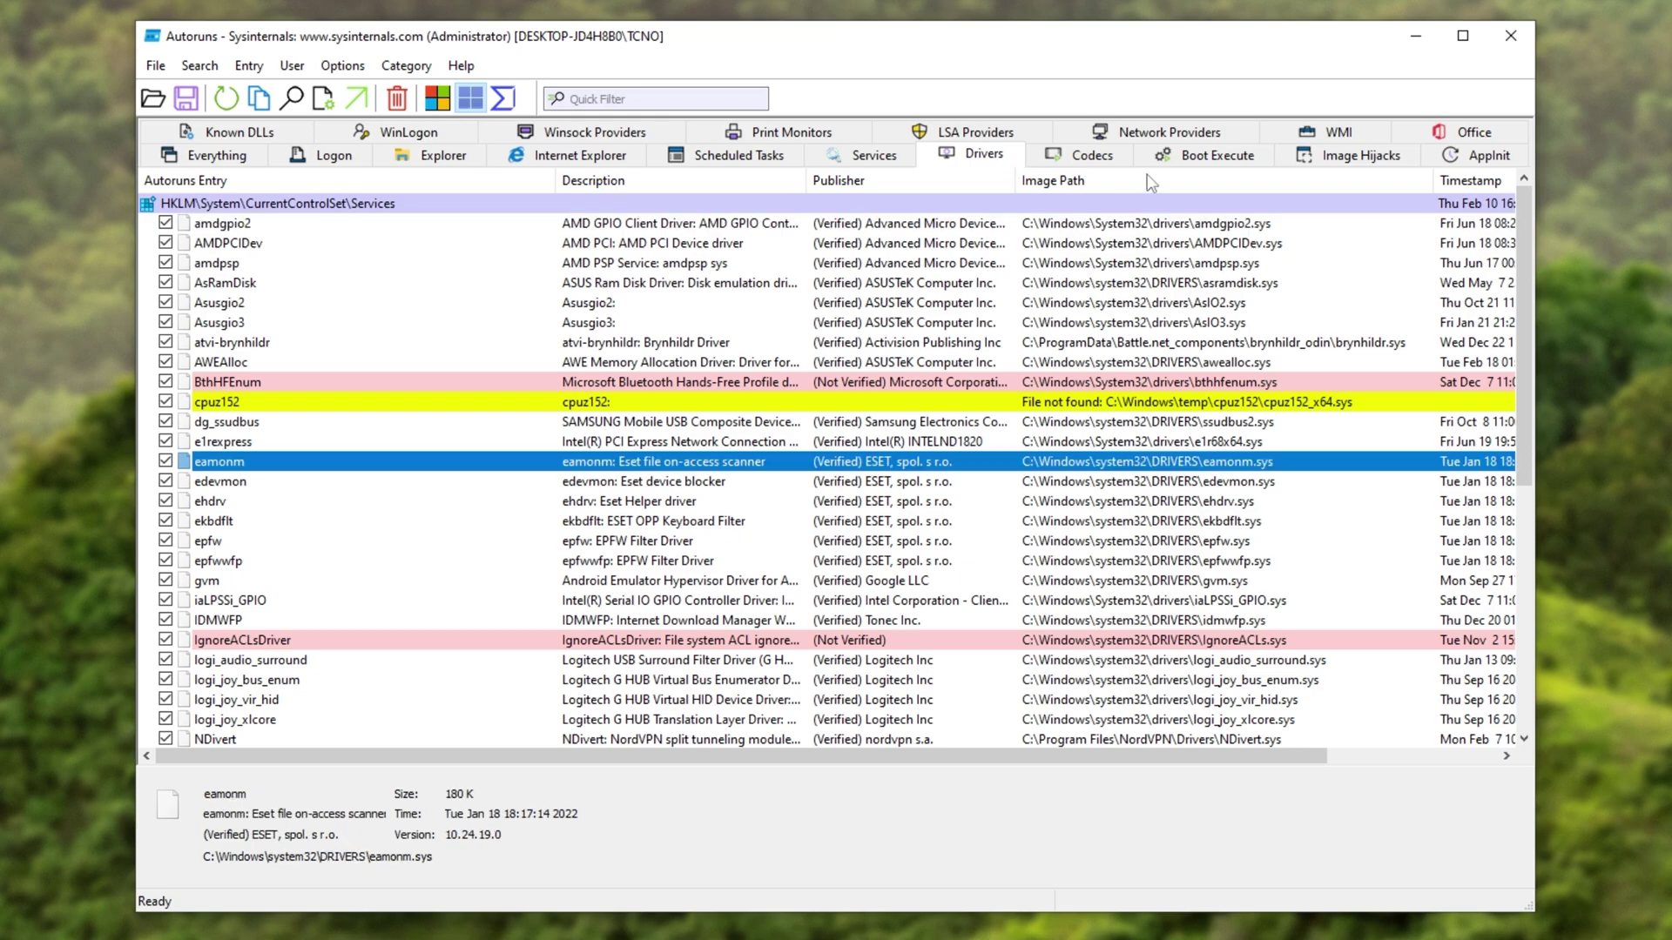
Check the empty Boot Execute and WinLogon lists, then return to the Logon entries.
left_click(1163, 155)
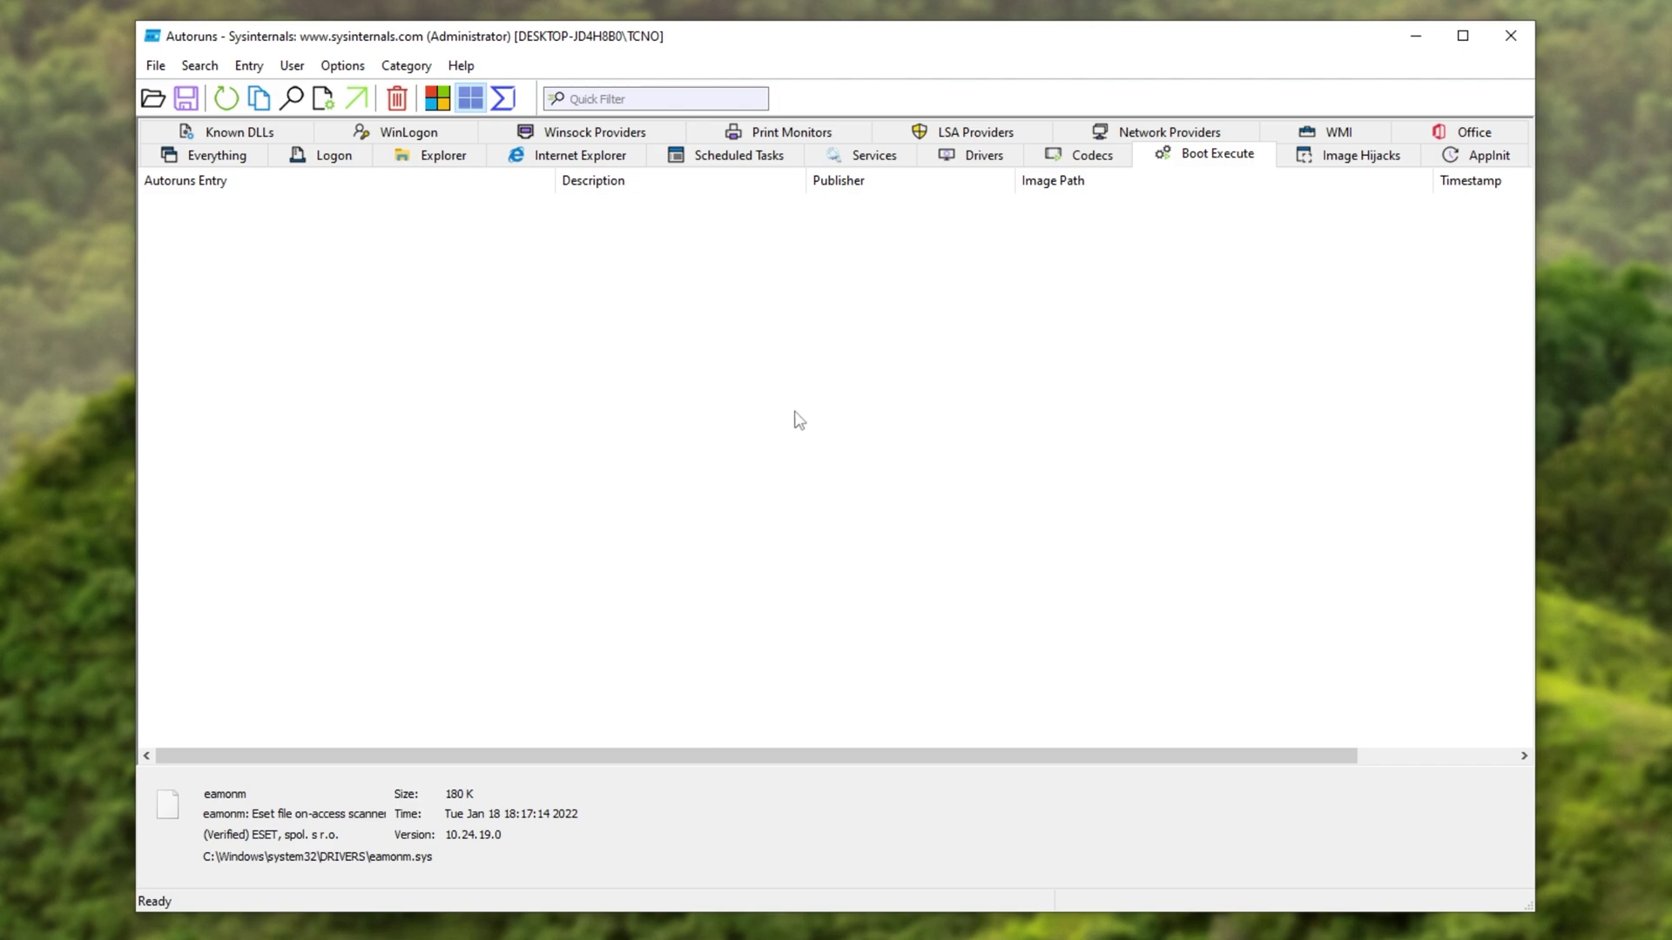
left_click(403, 137)
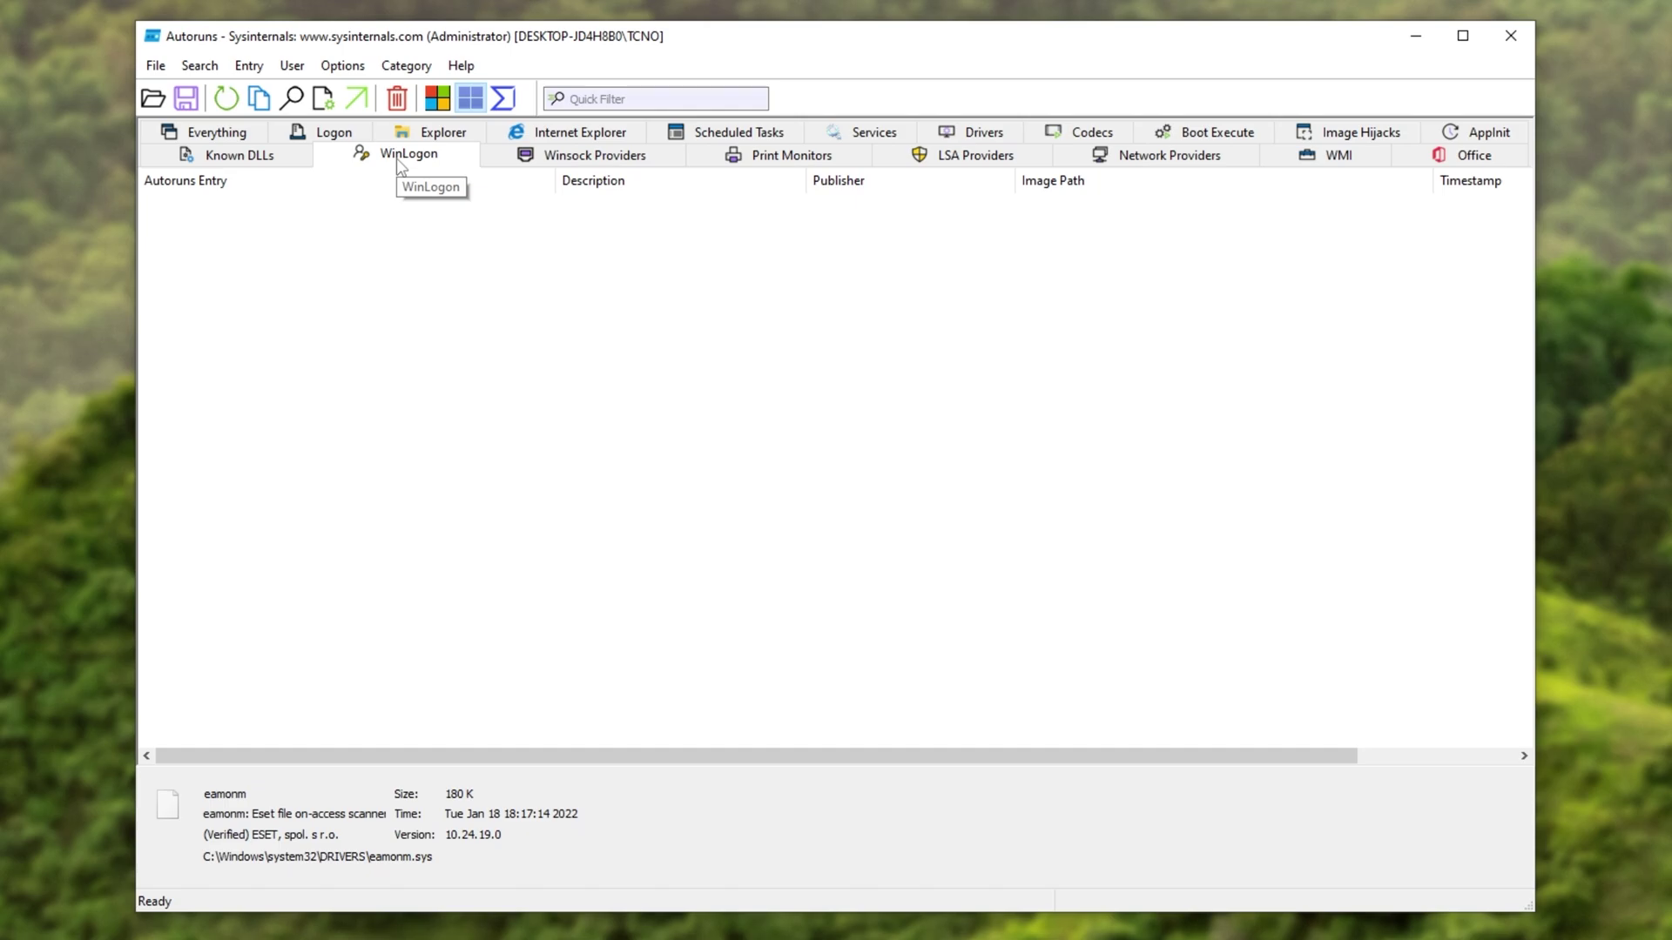
left_click(329, 133)
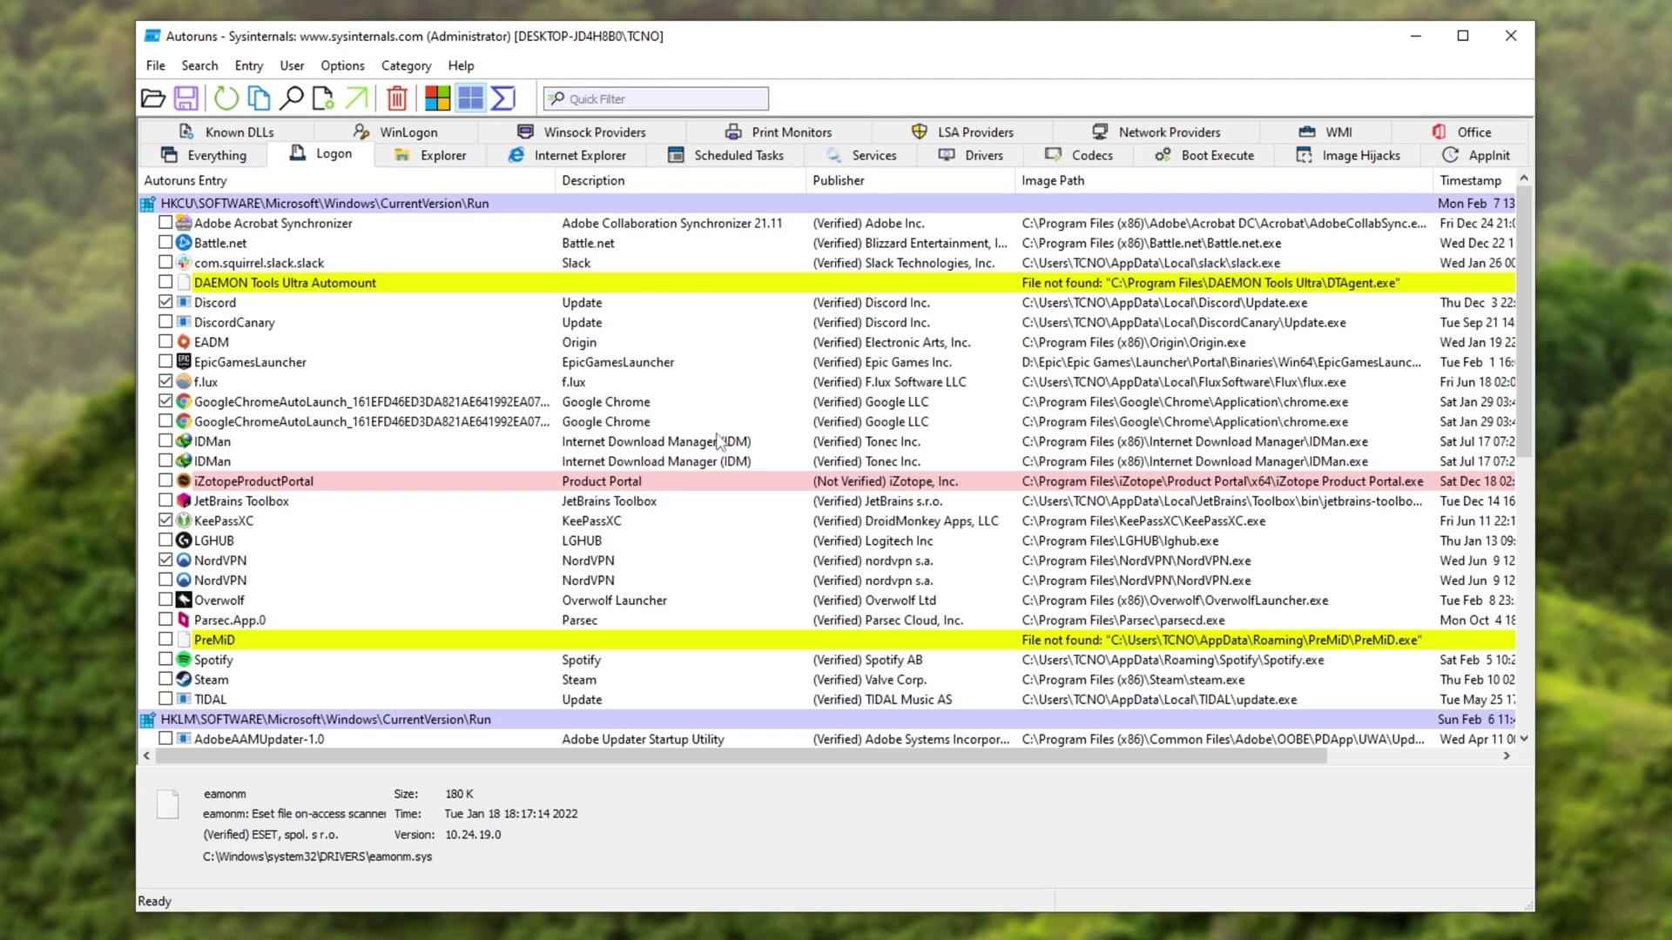
Switch to the Everything tab with Ctrl+Shift+Tab.
key("ctrl+shift+Tab")
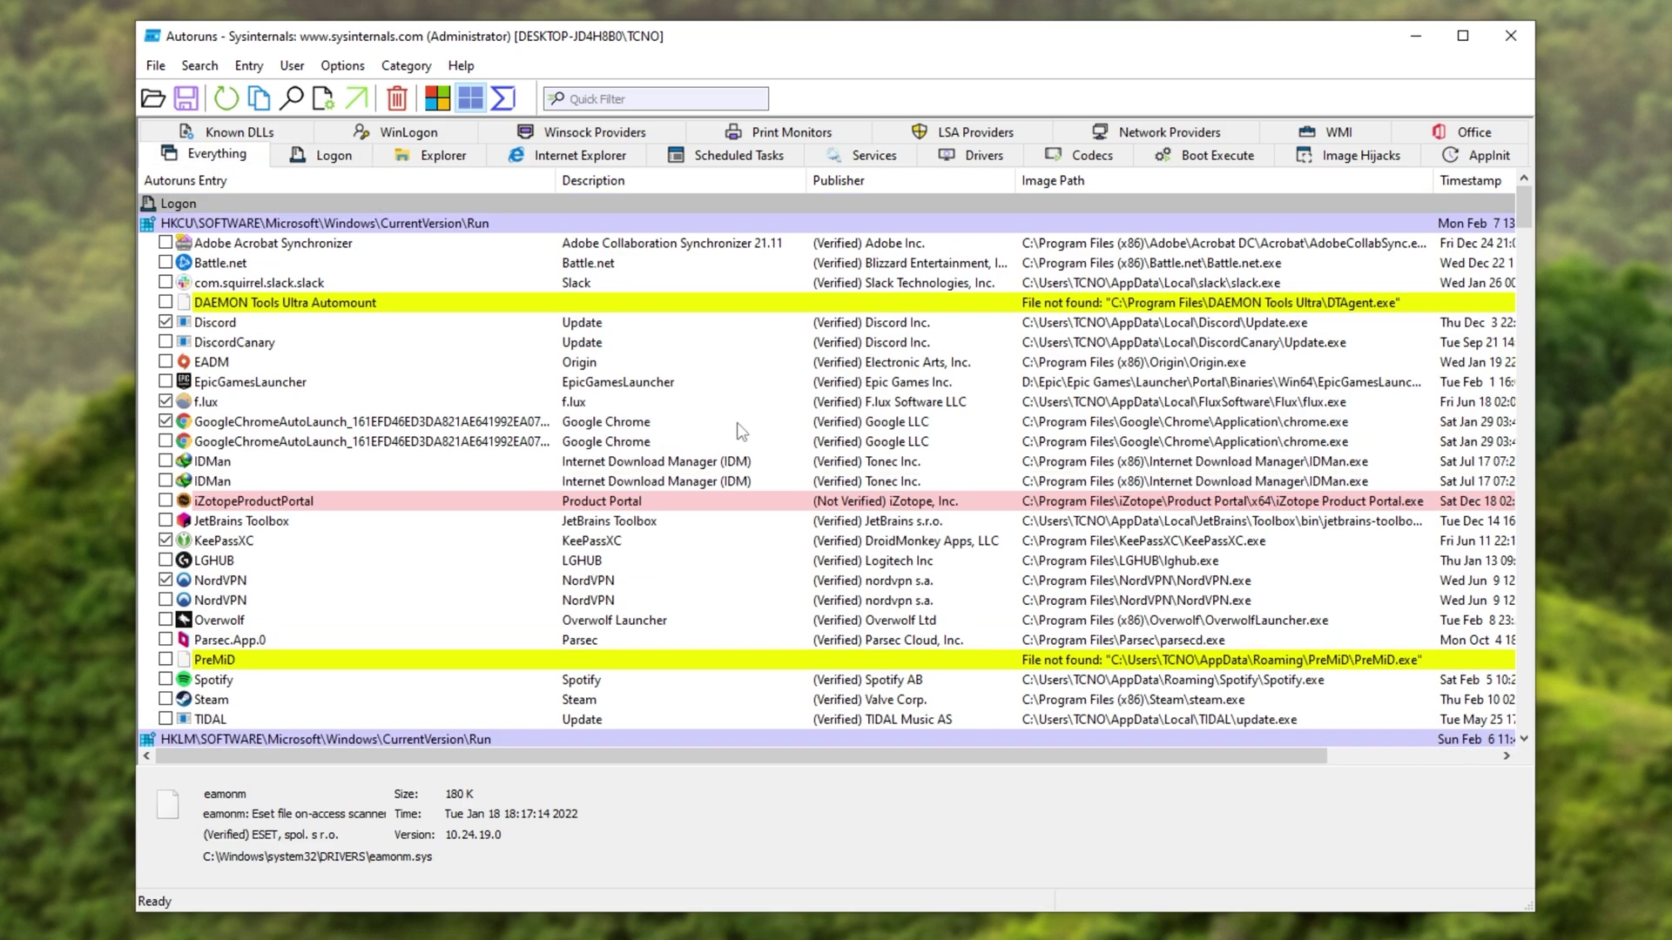